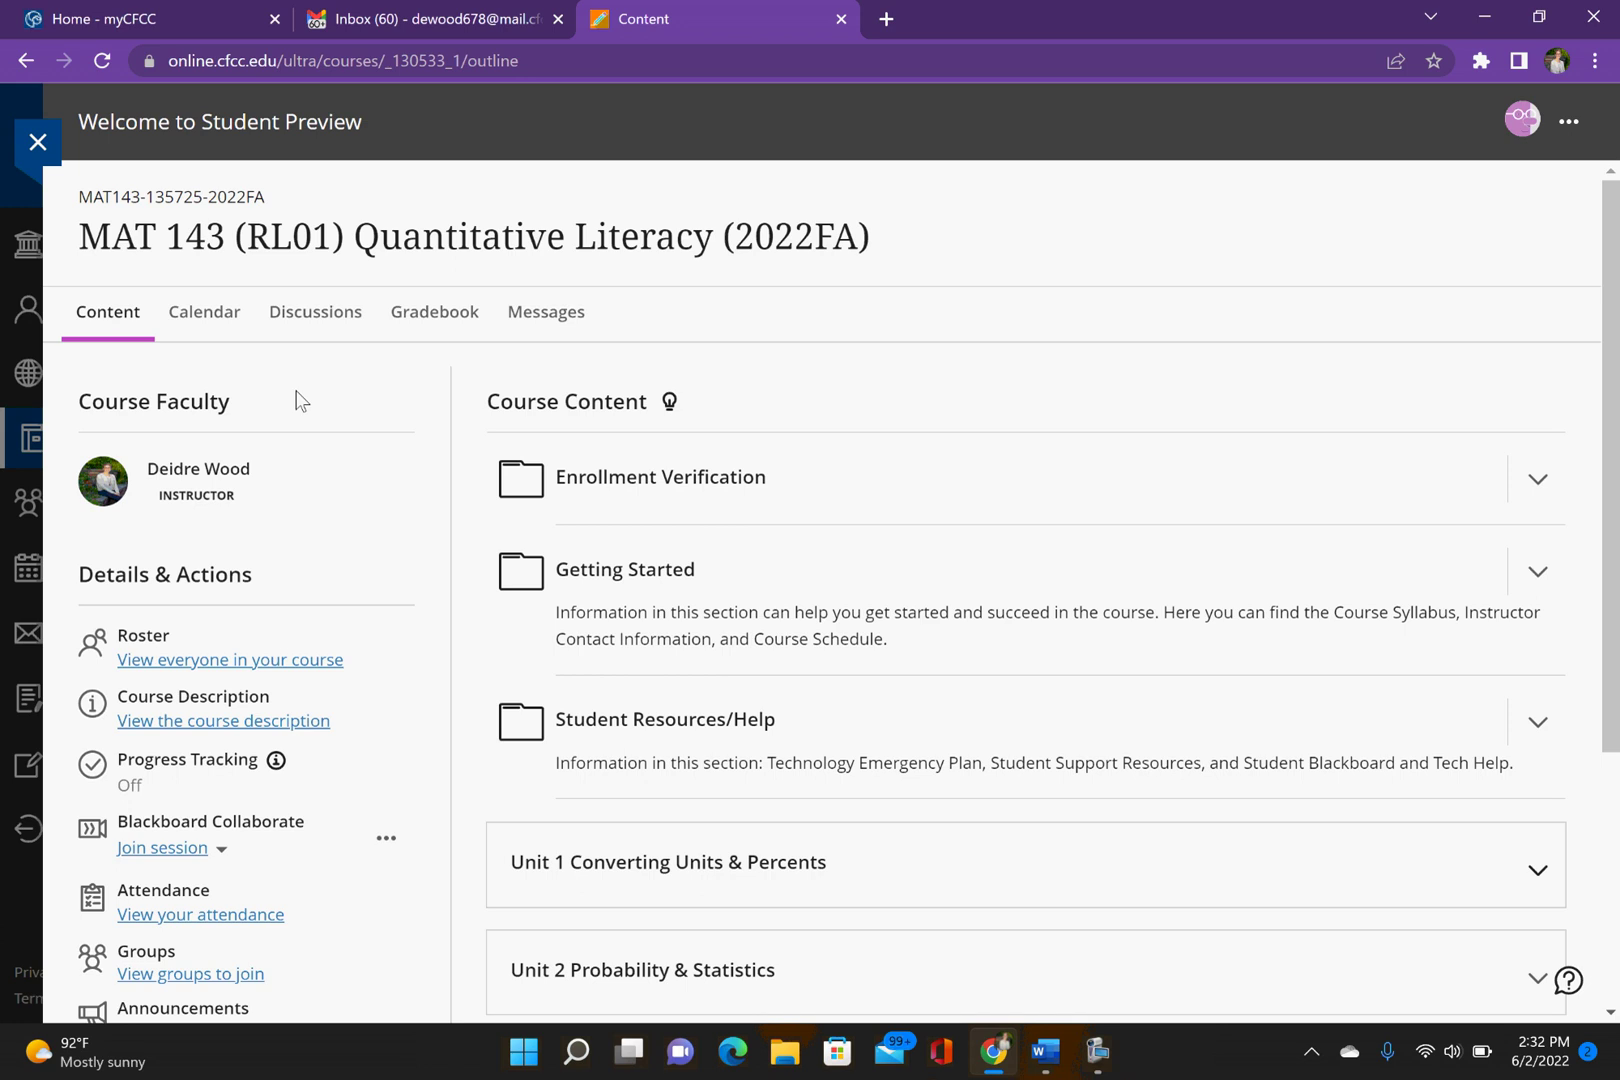
Open the Quiz 2AB assessment from the Unit 1 Graded Assignments folder under Unit 1 Converting Units & Percents
click(751, 870)
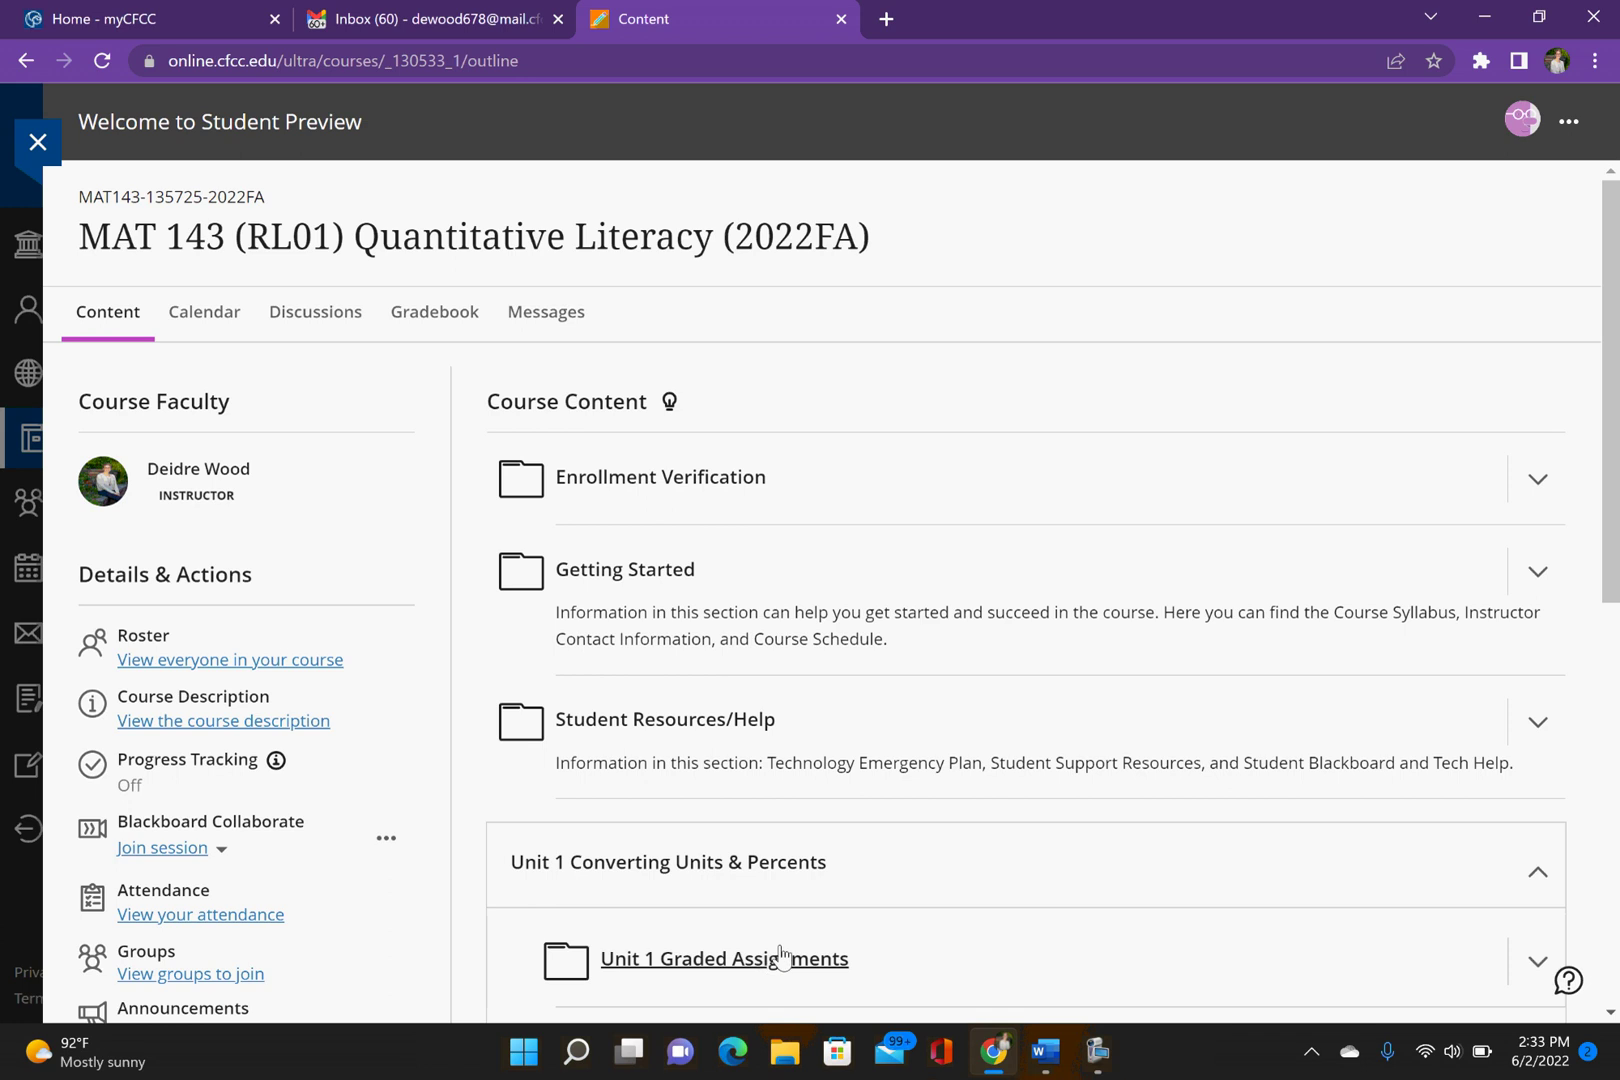
scroll(775, 930, down, 5)
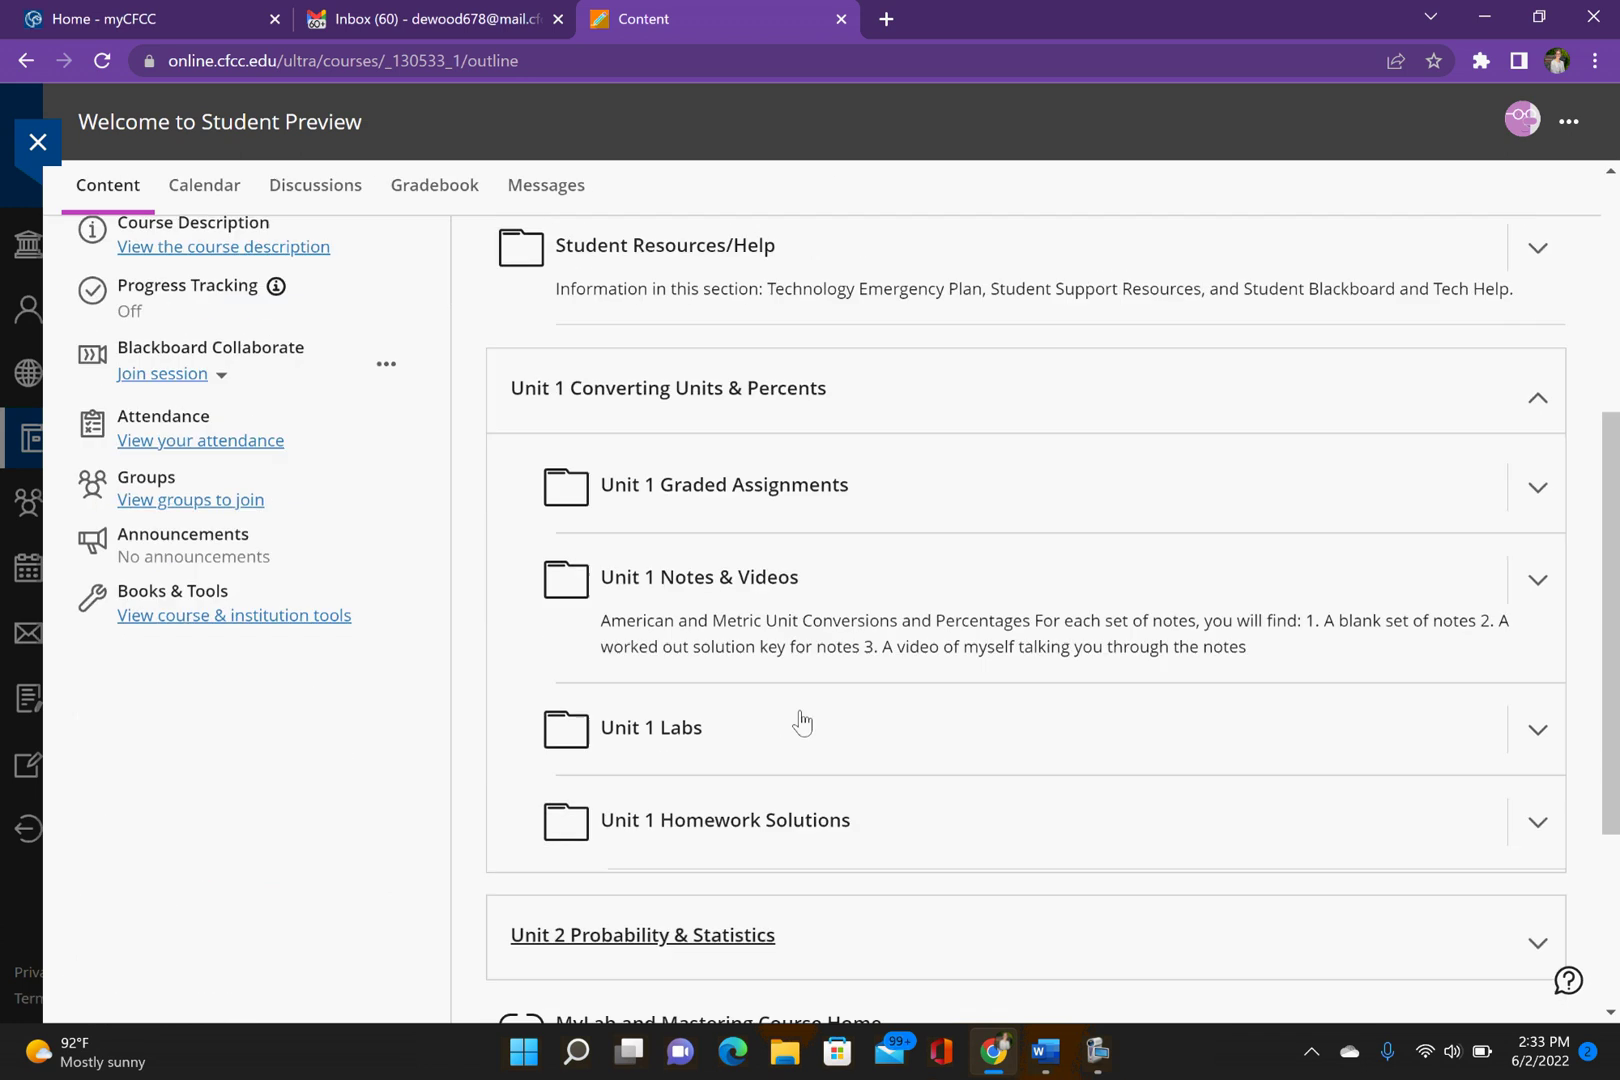
click(729, 486)
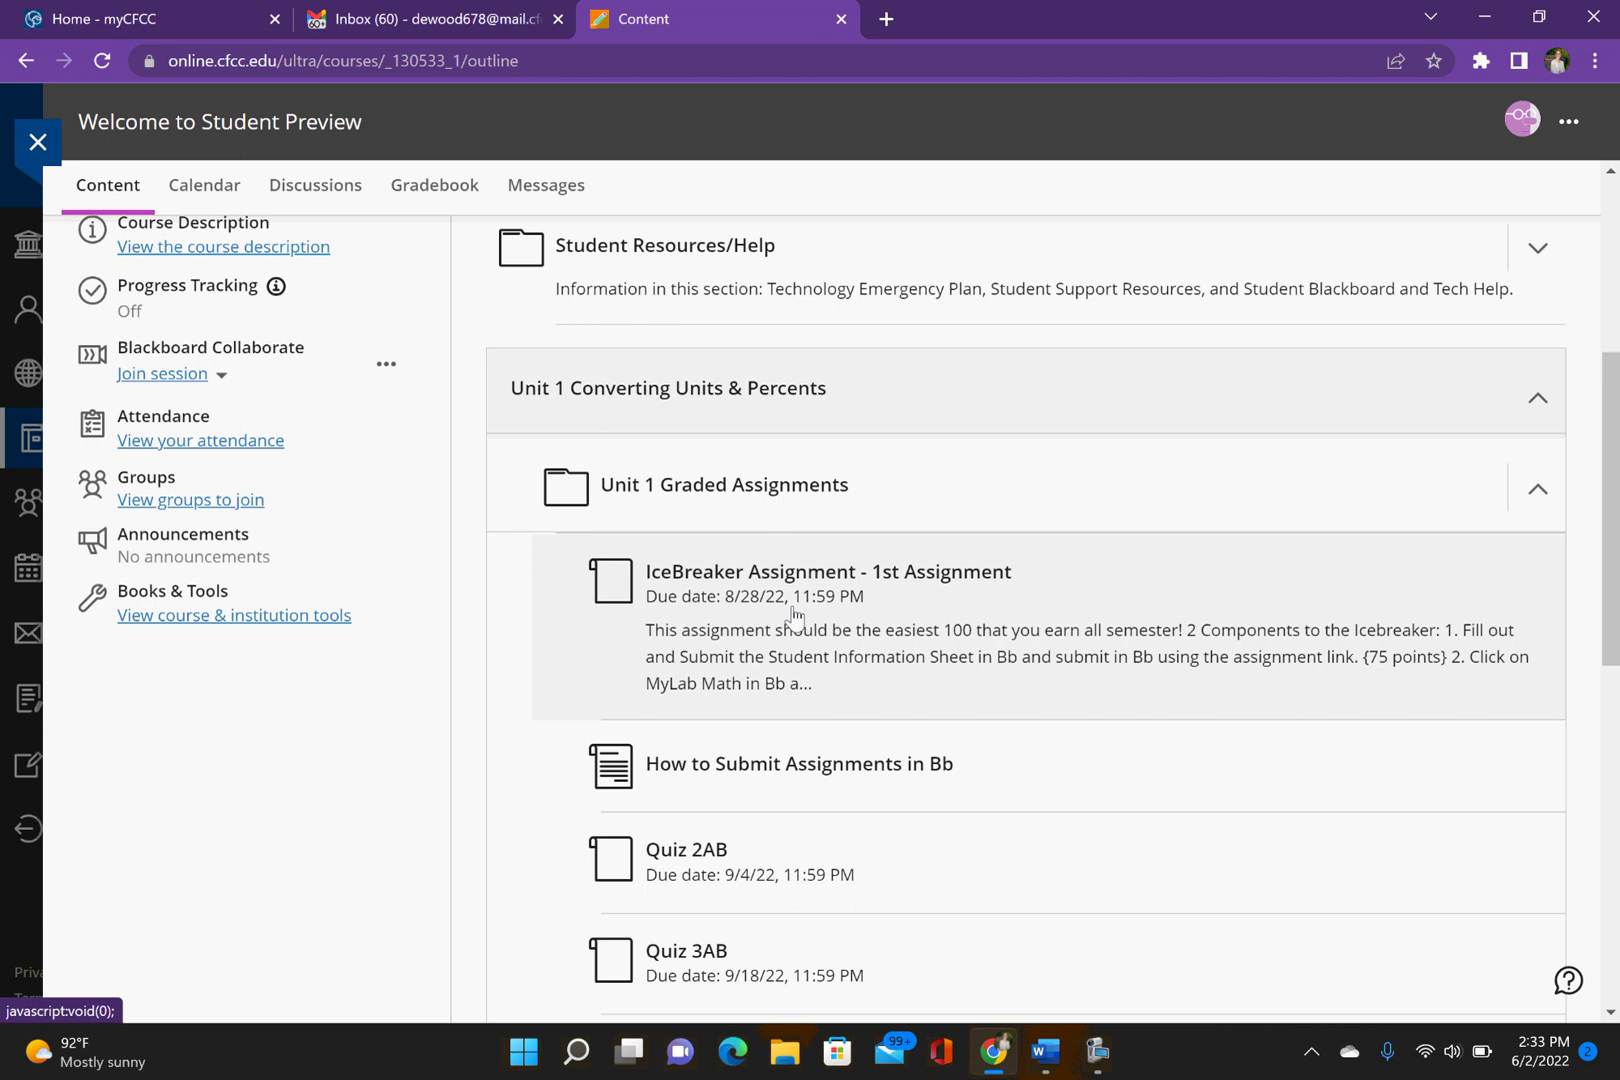
scroll(755, 718, down, 1)
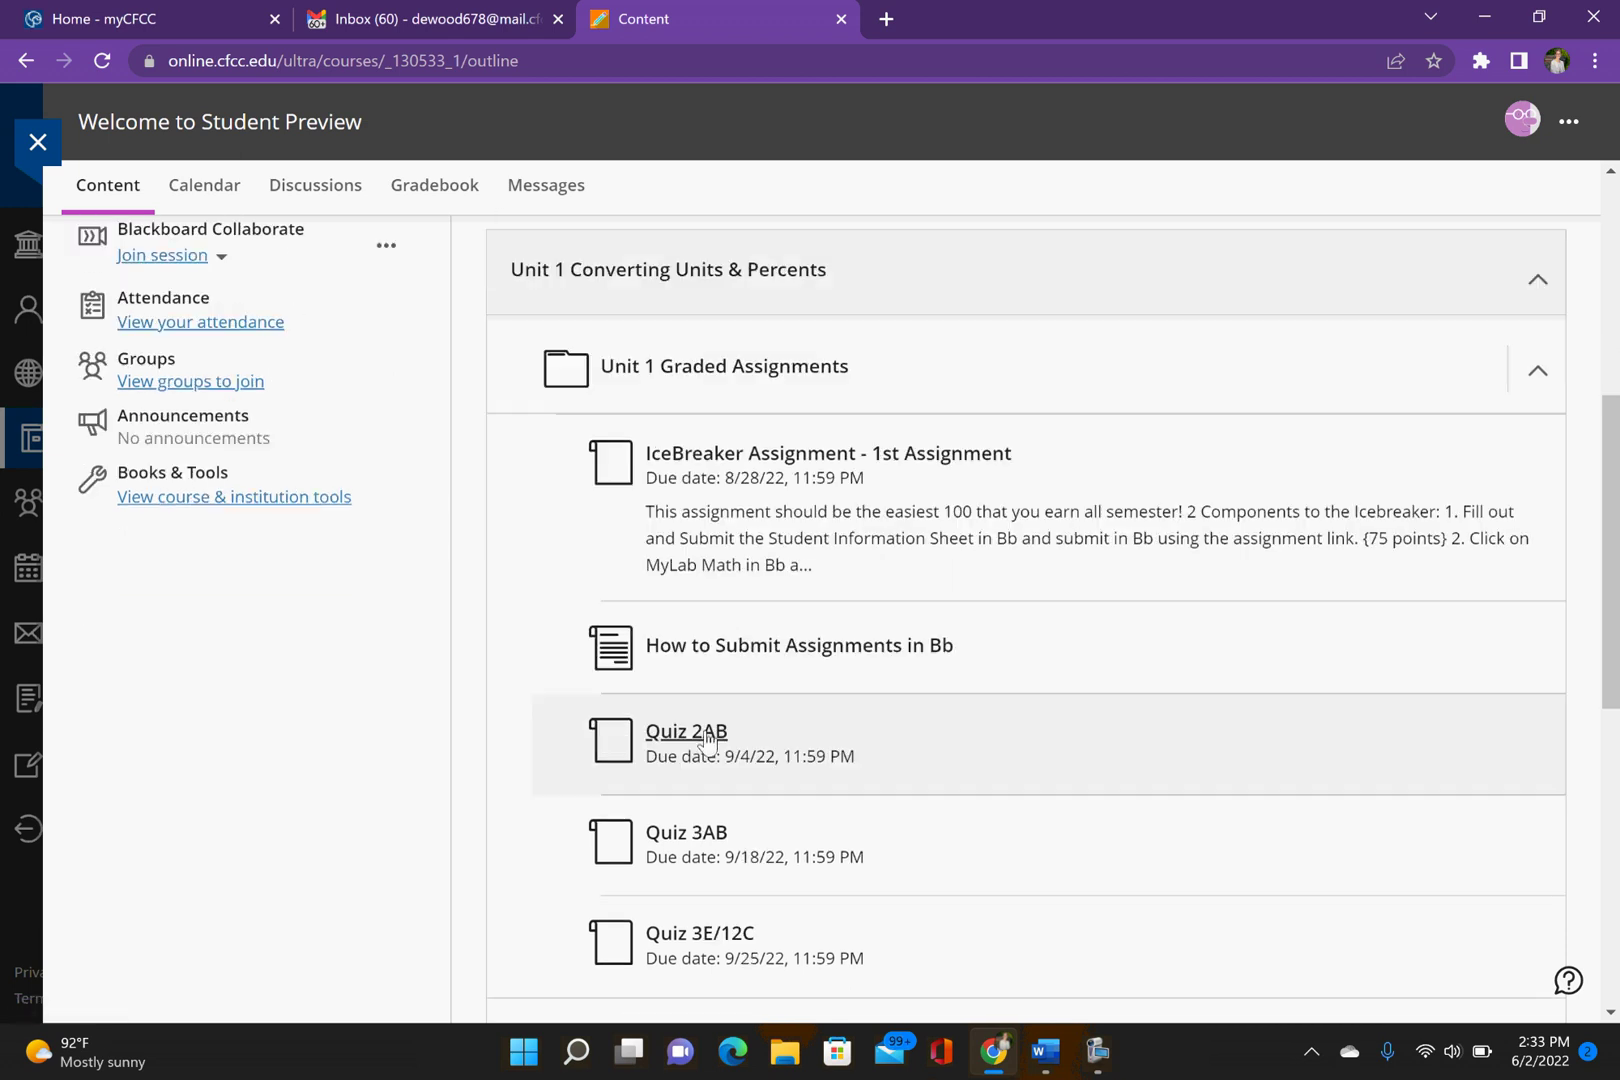
click(705, 736)
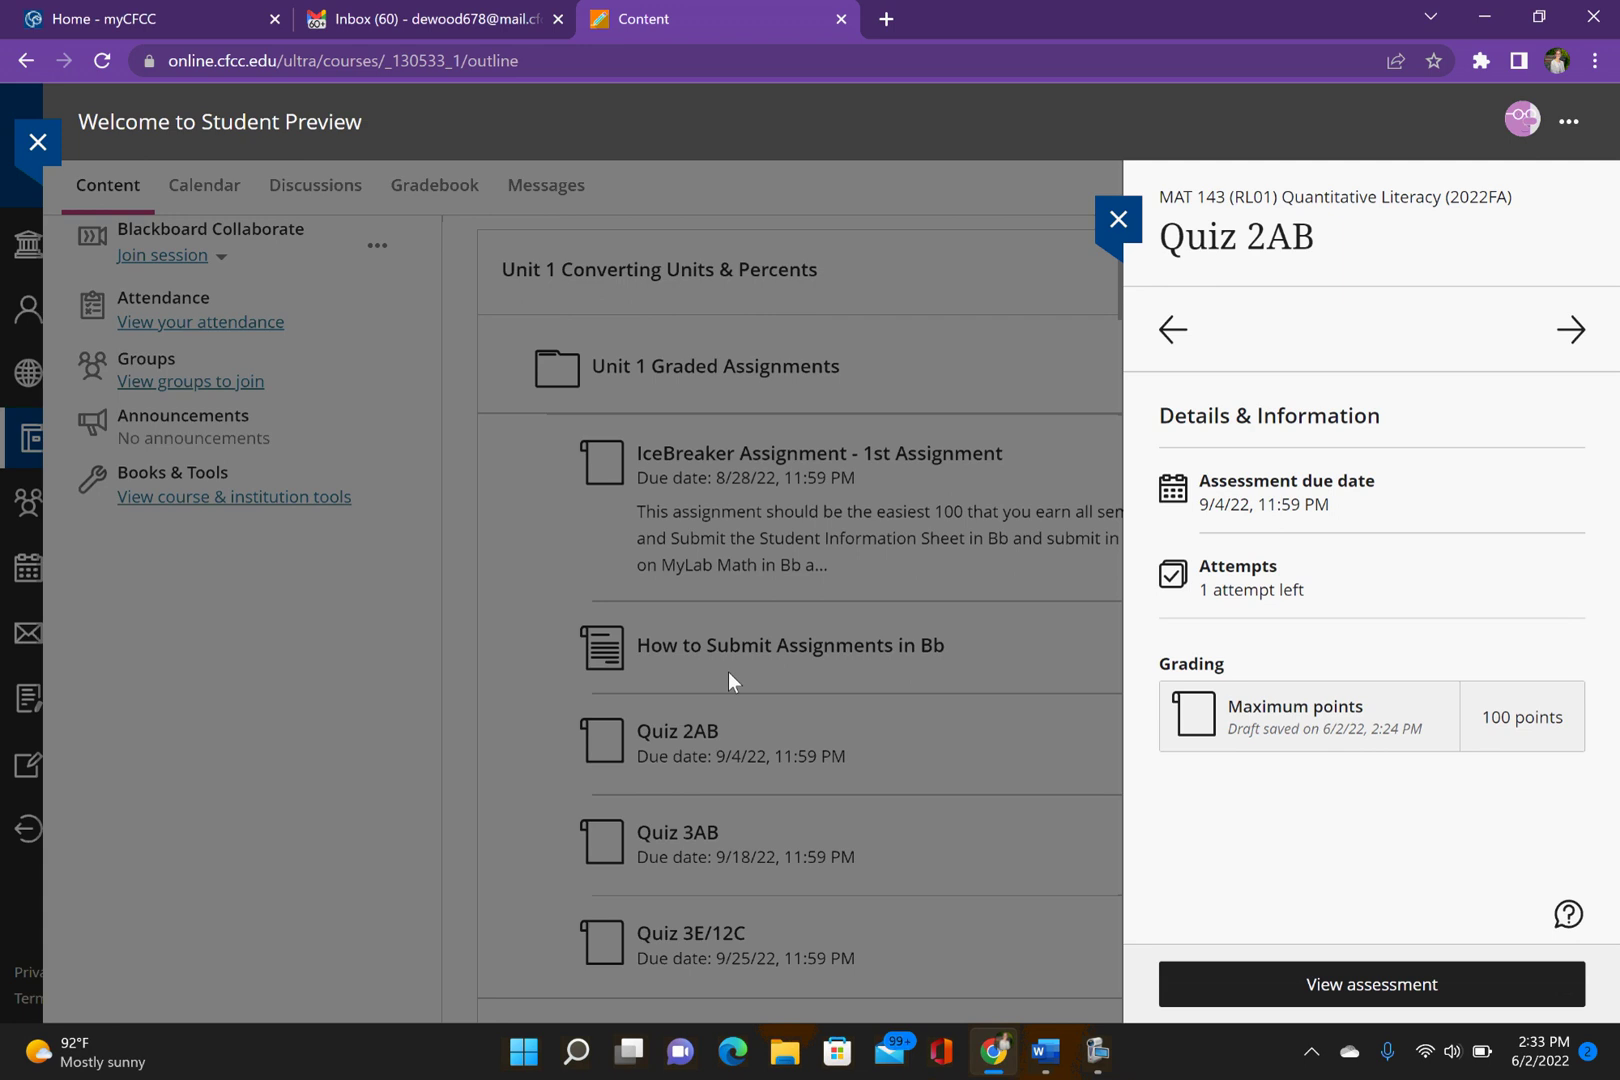
click(1369, 1000)
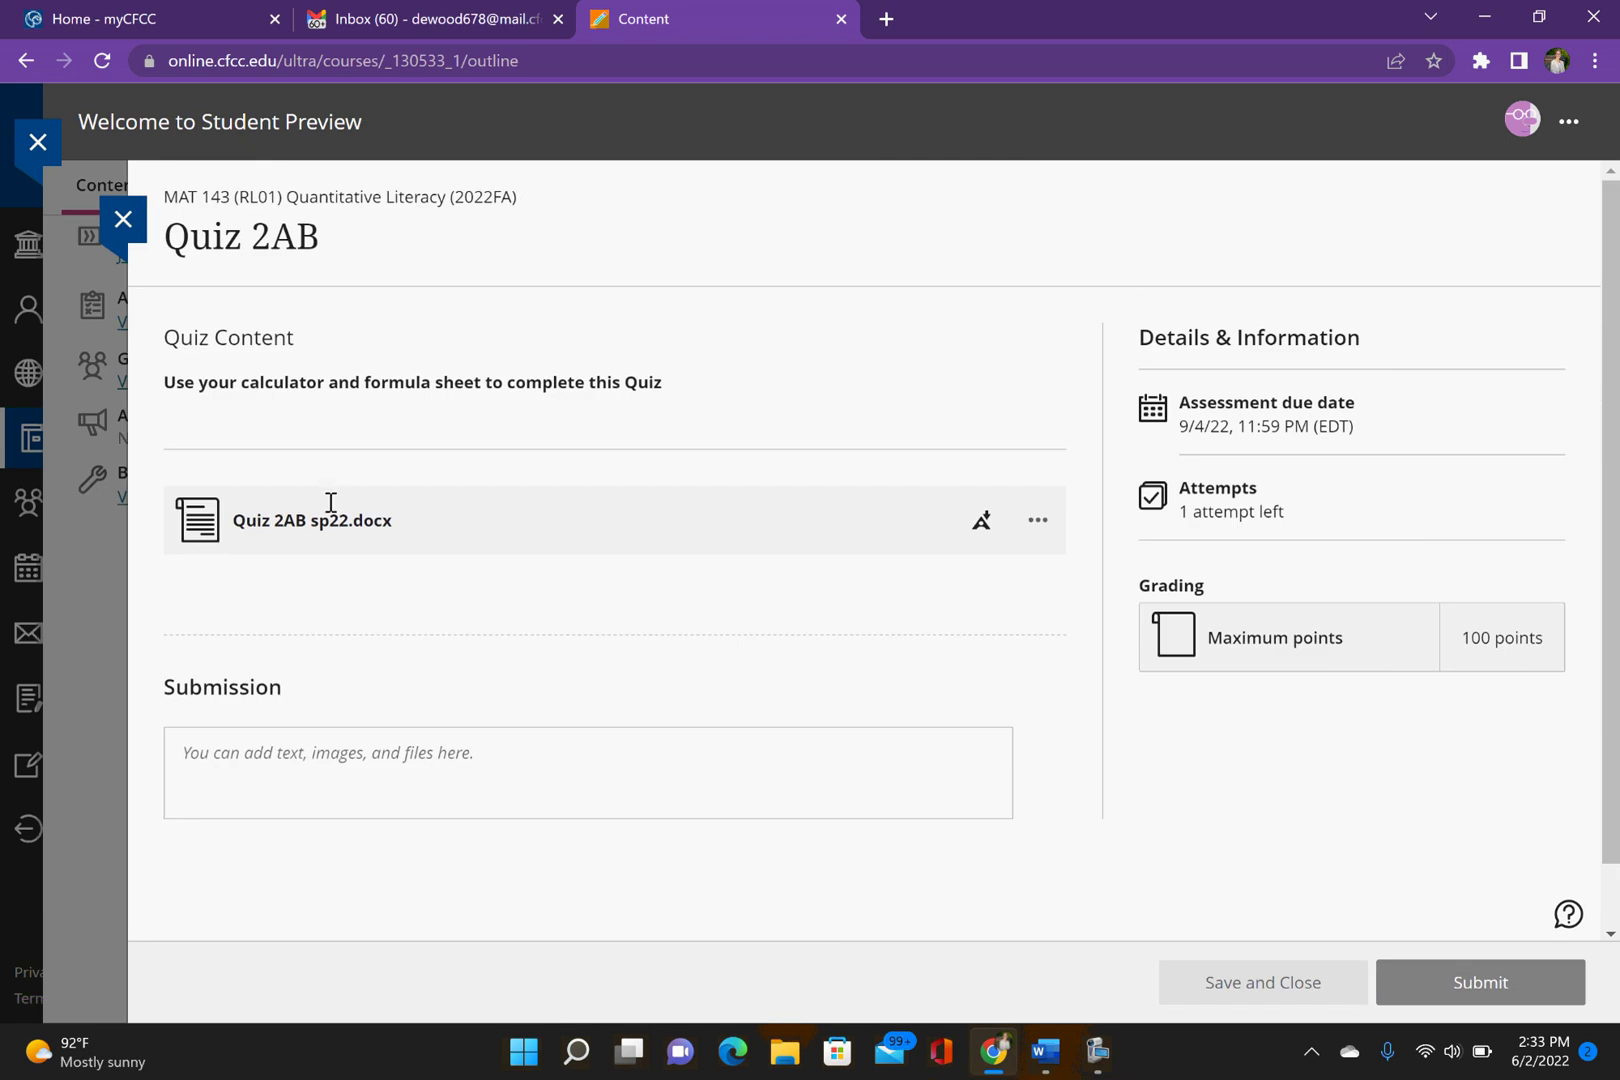
Download the attached file Quiz 2AB sp22.docx and open it in Word with editing enabled
click(1037, 524)
click(955, 568)
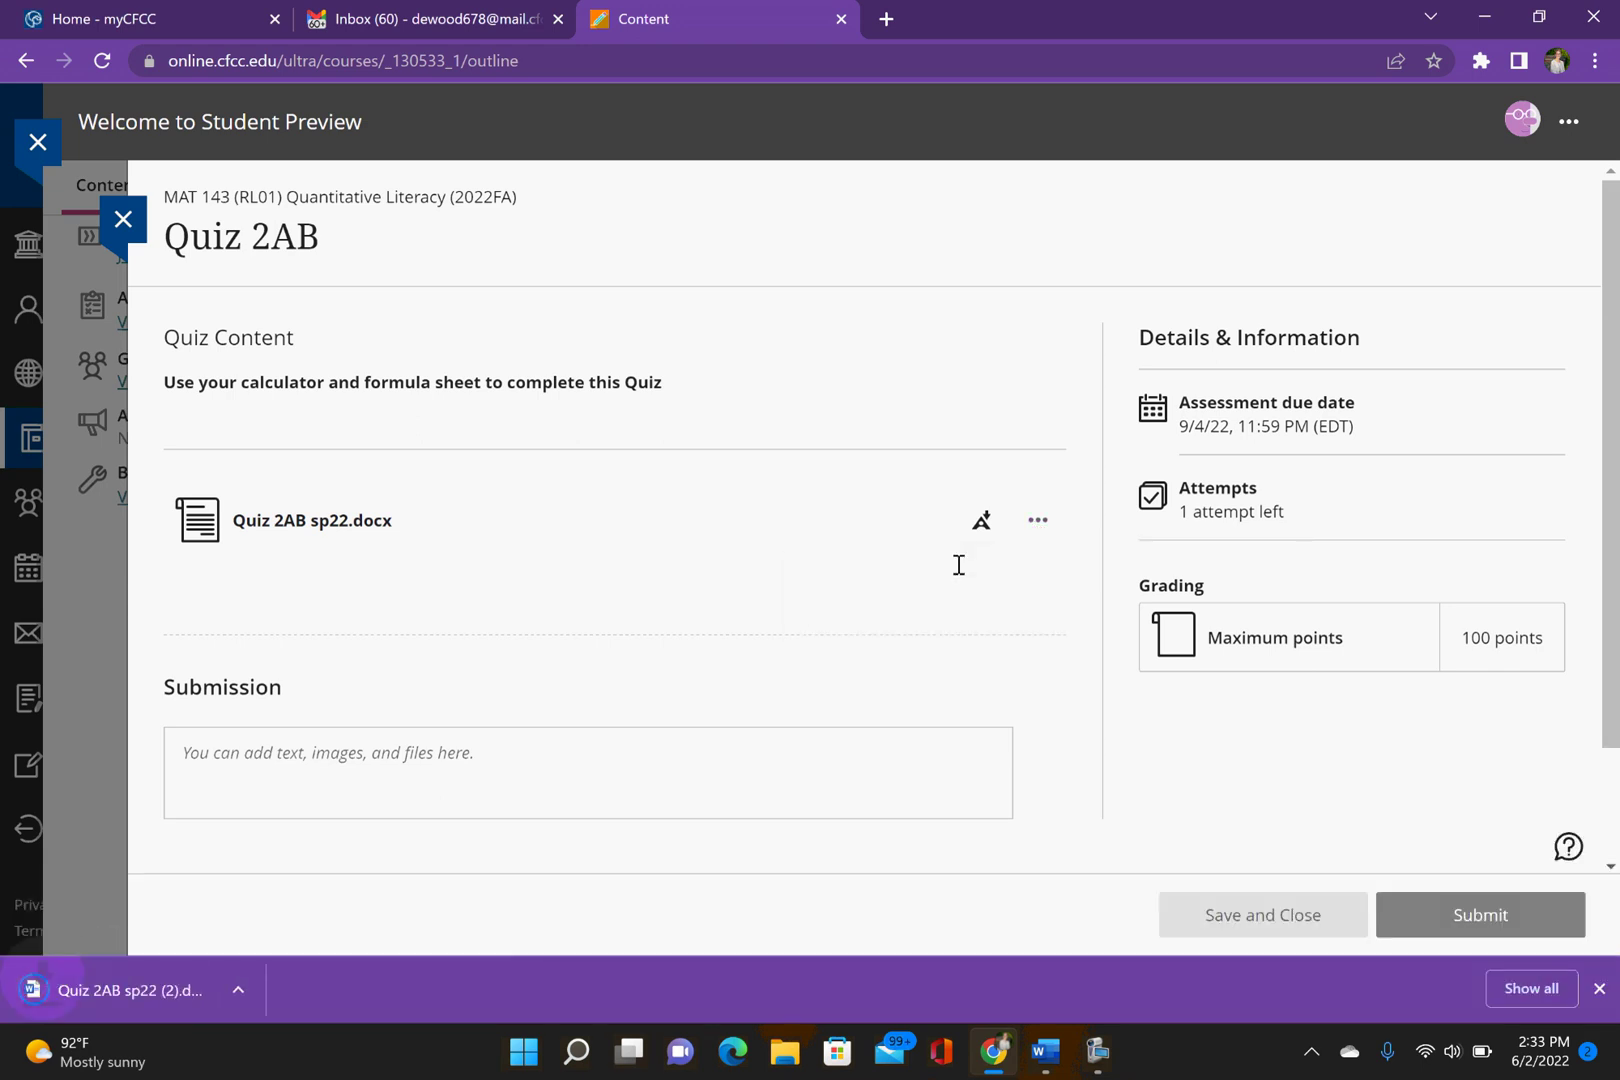
click(104, 991)
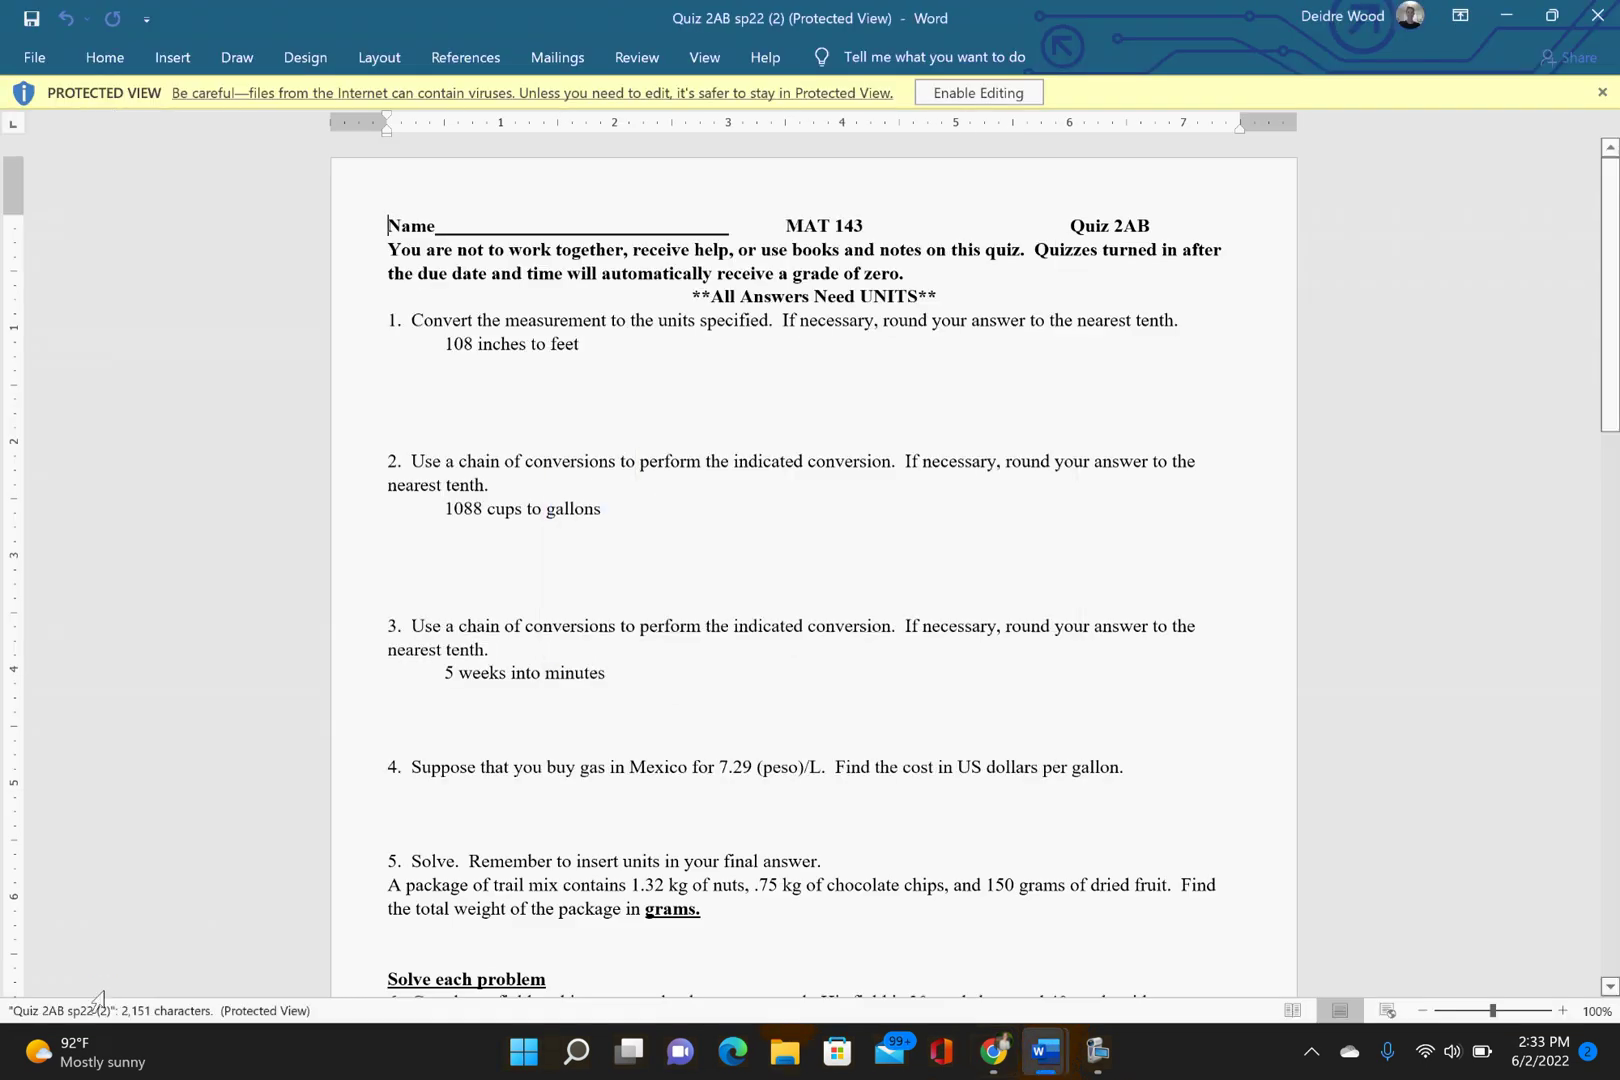
click(966, 92)
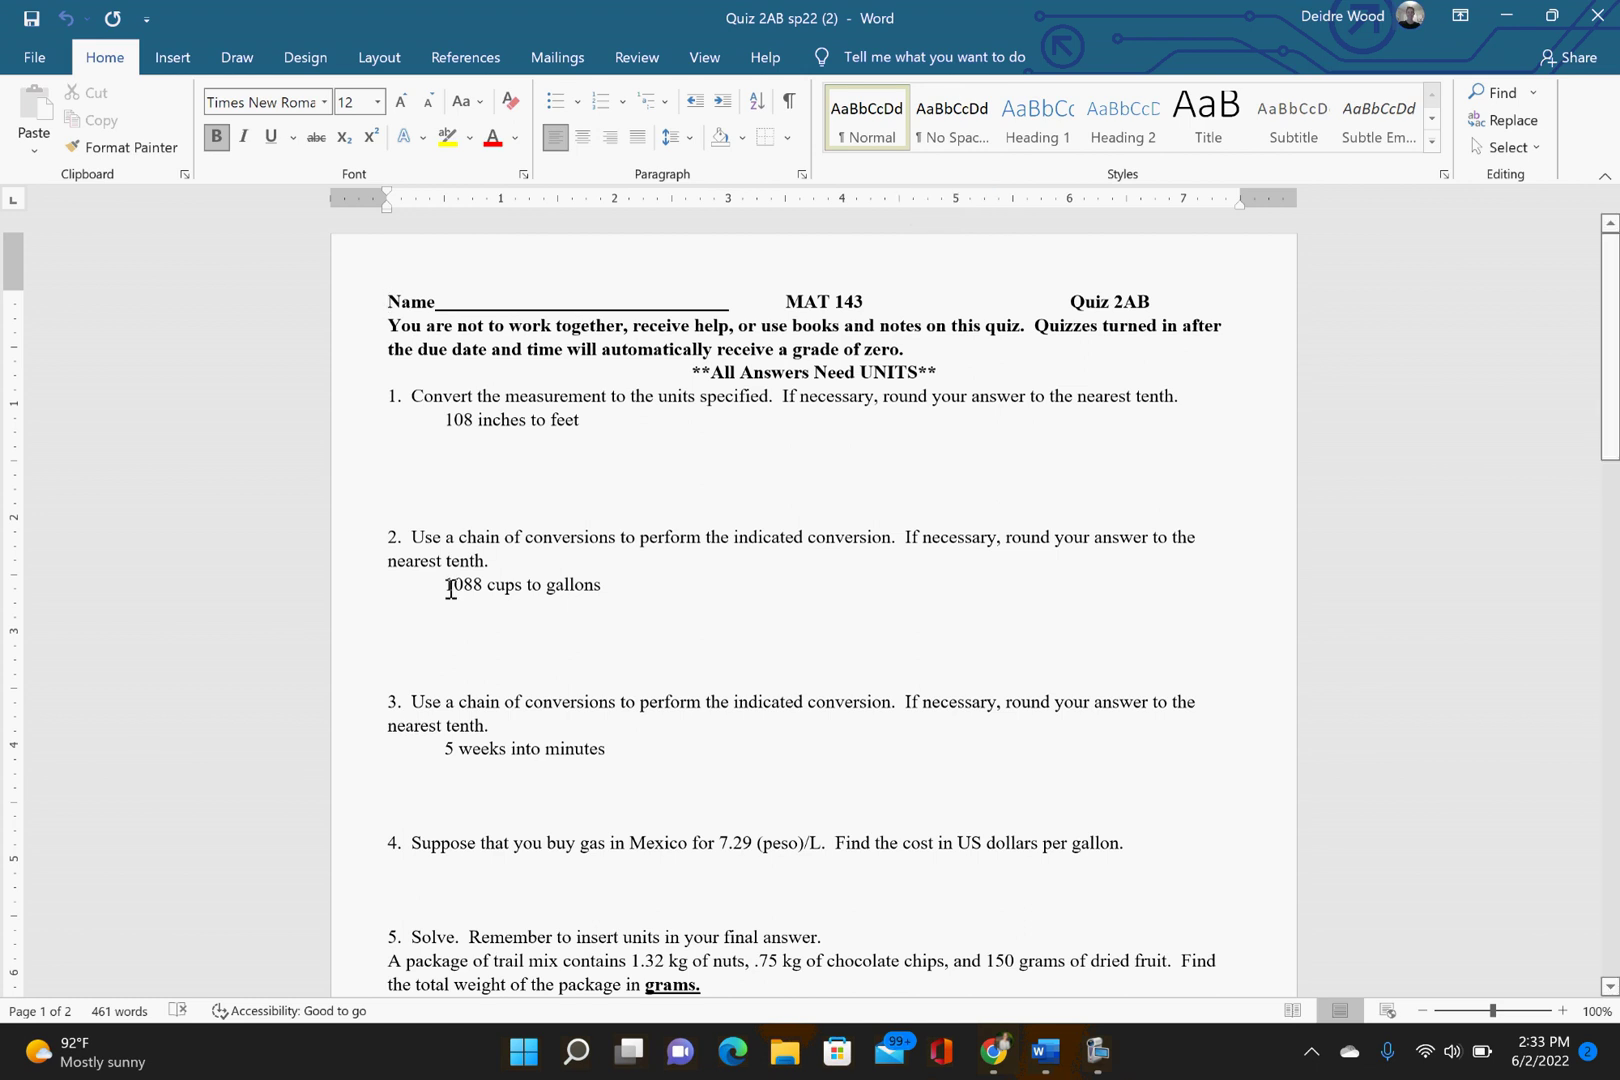
Review the quiz document from the first question through the bonus problem, and return to the Quiz 2AB page in the browser
scroll(722, 774, down, 10)
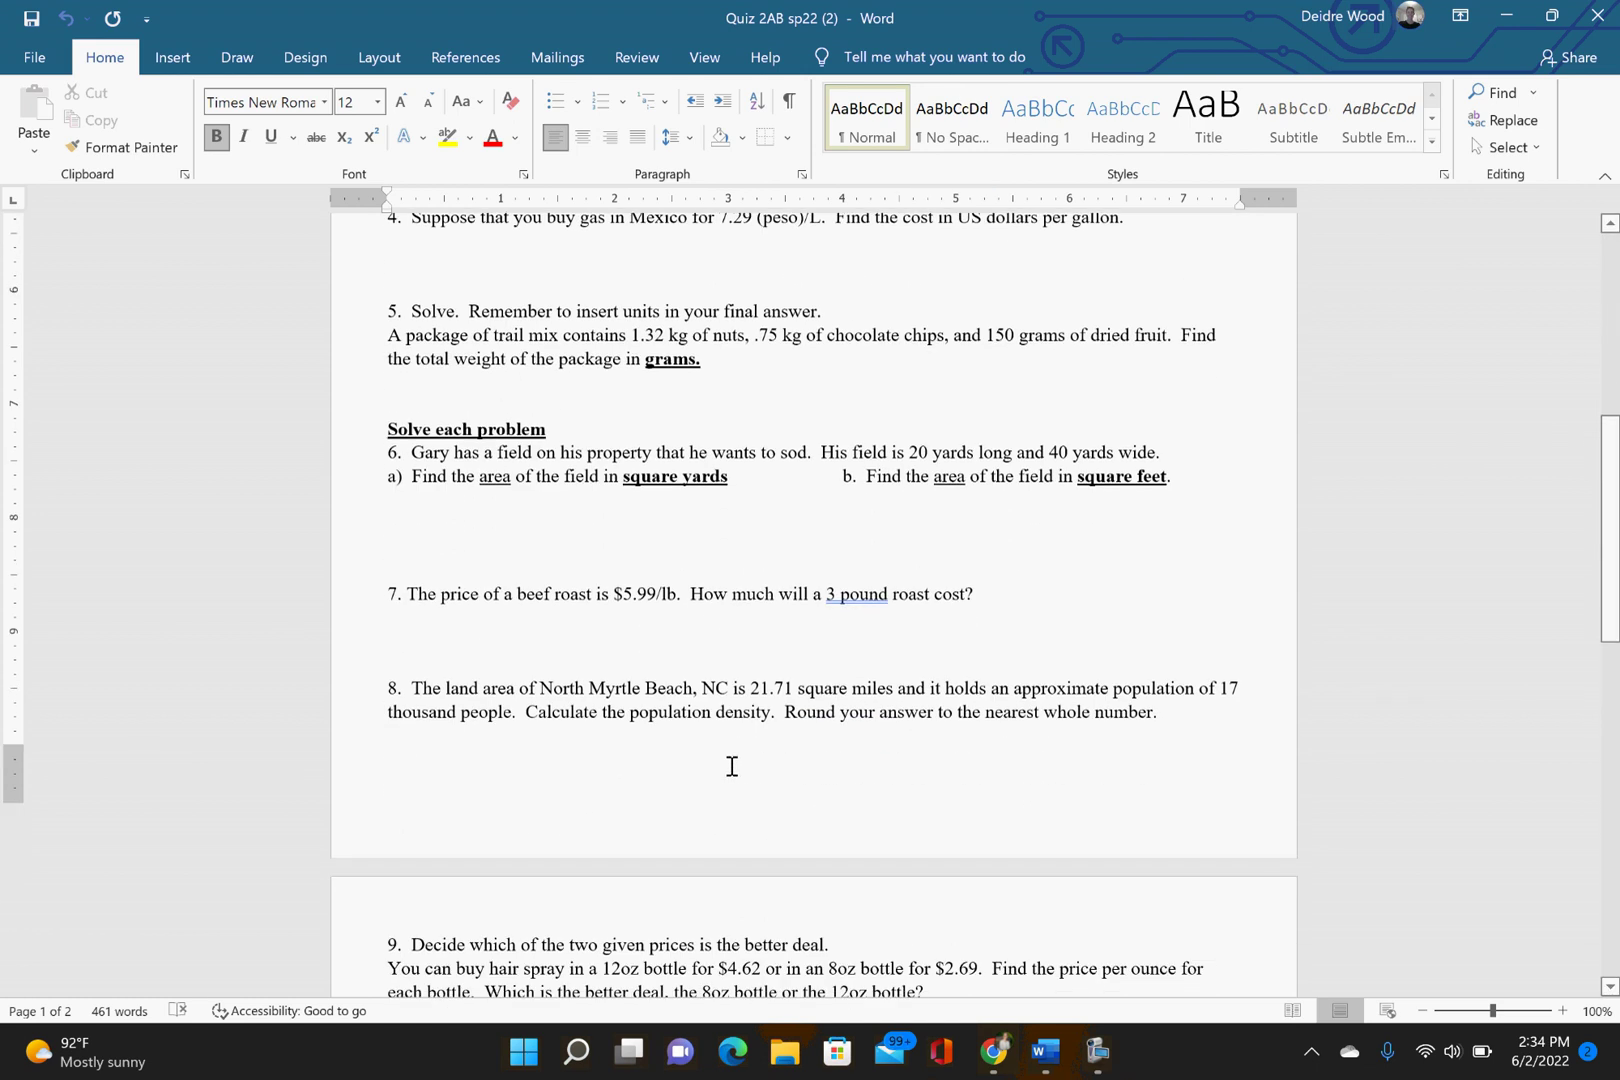
scroll(732, 766, down, 7)
scroll(732, 766, up, 7)
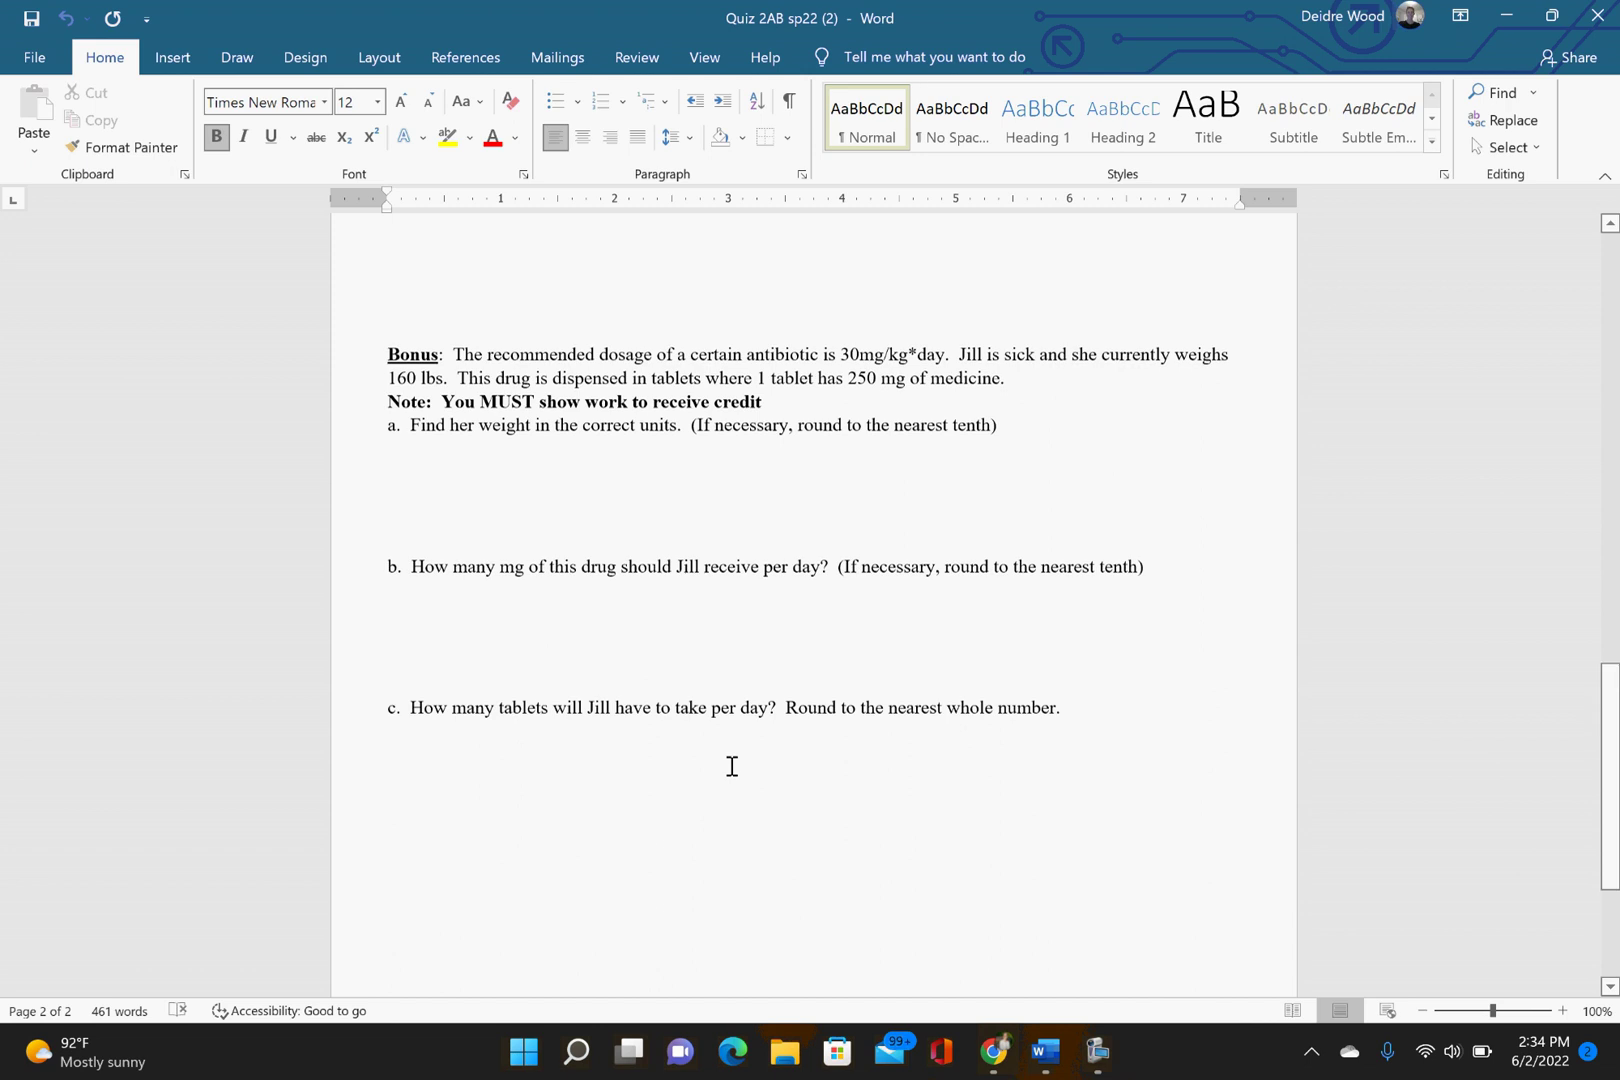
scroll(732, 766, up, 10)
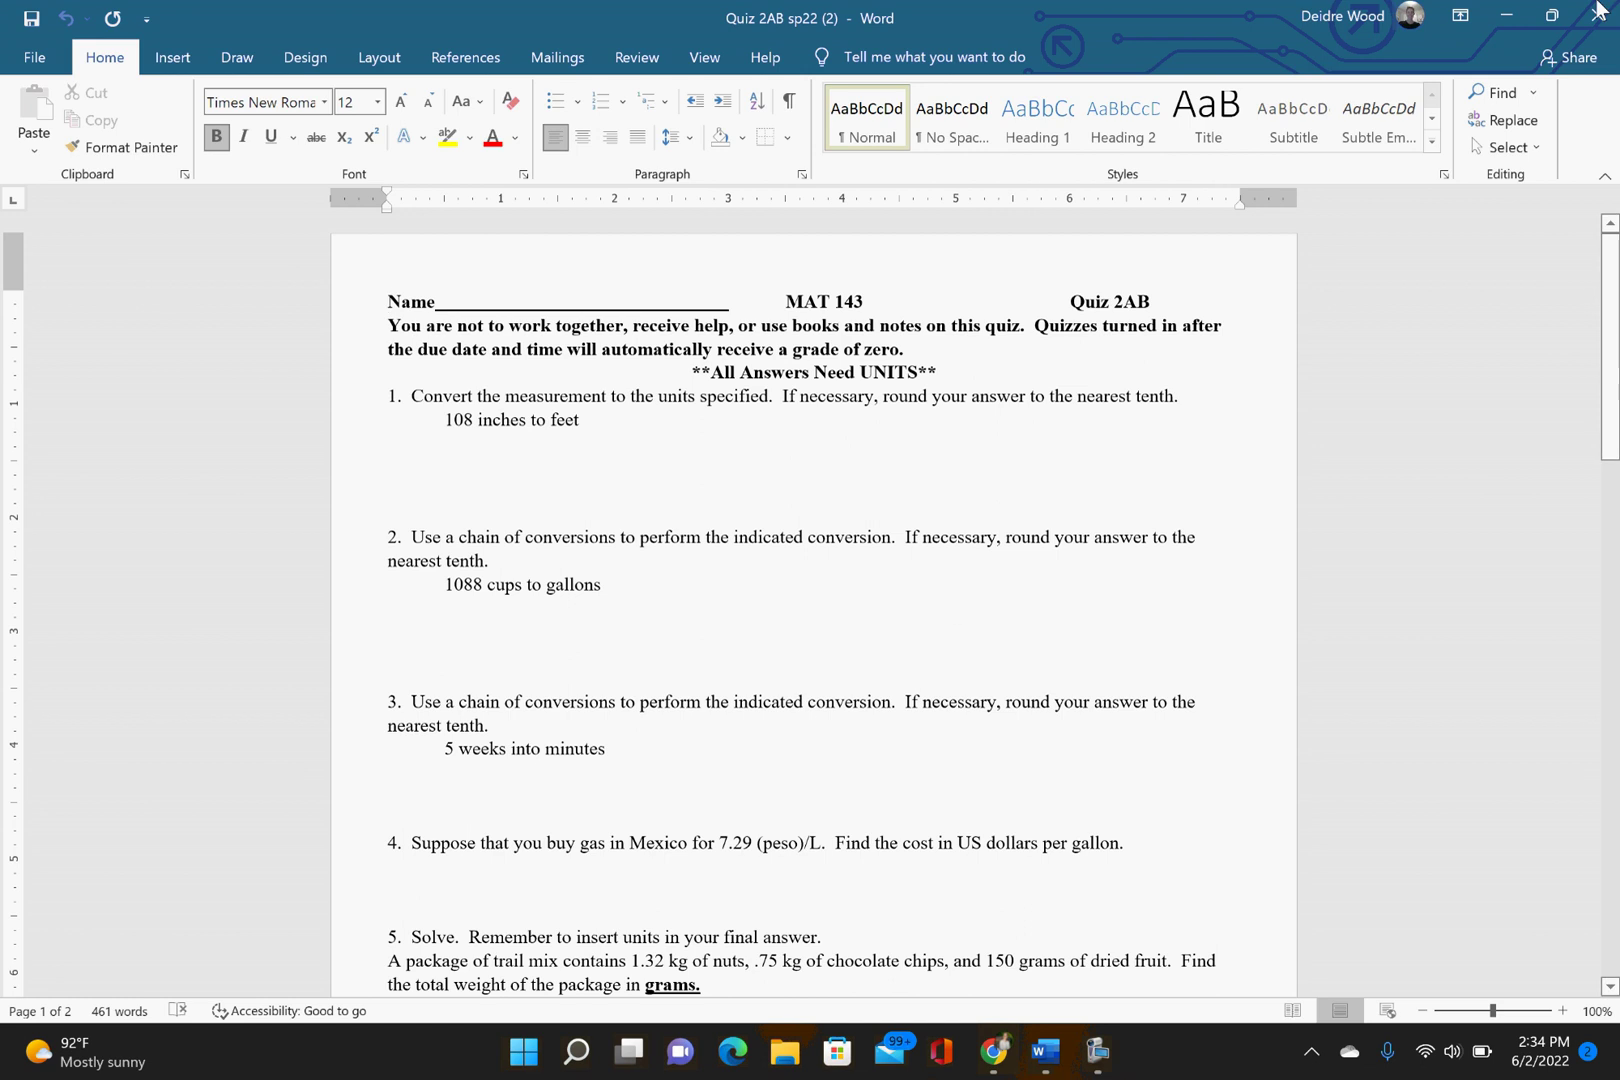
click(1505, 16)
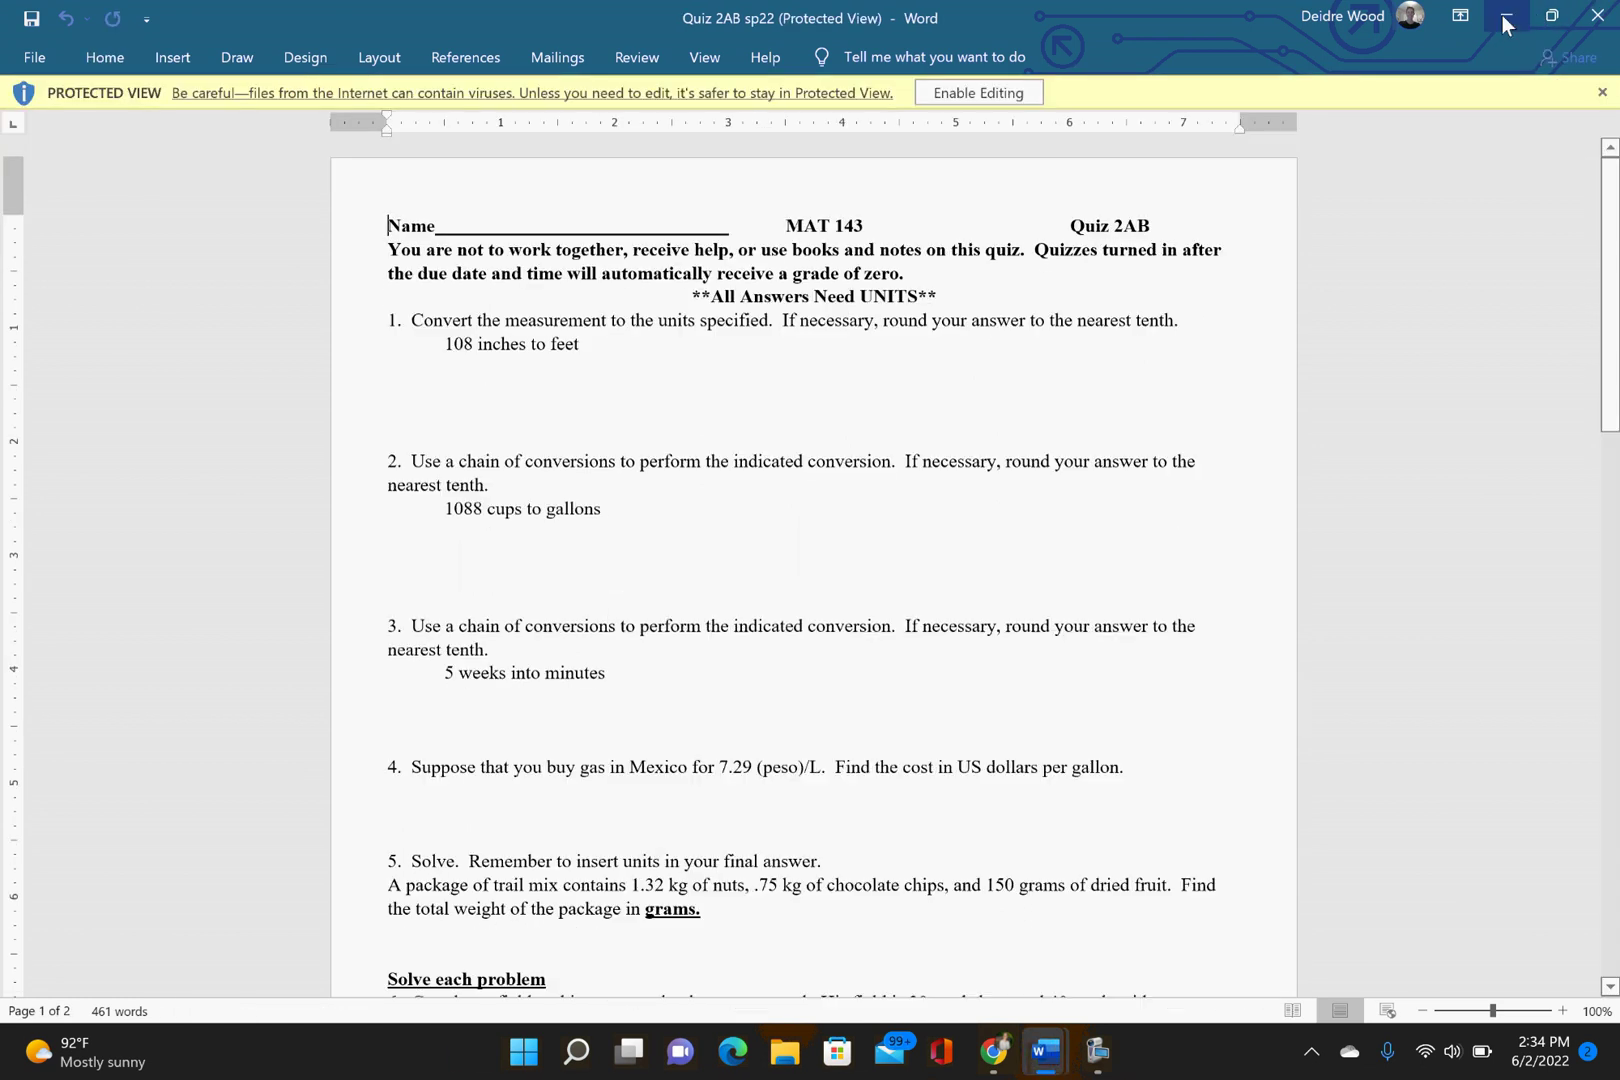
click(1505, 16)
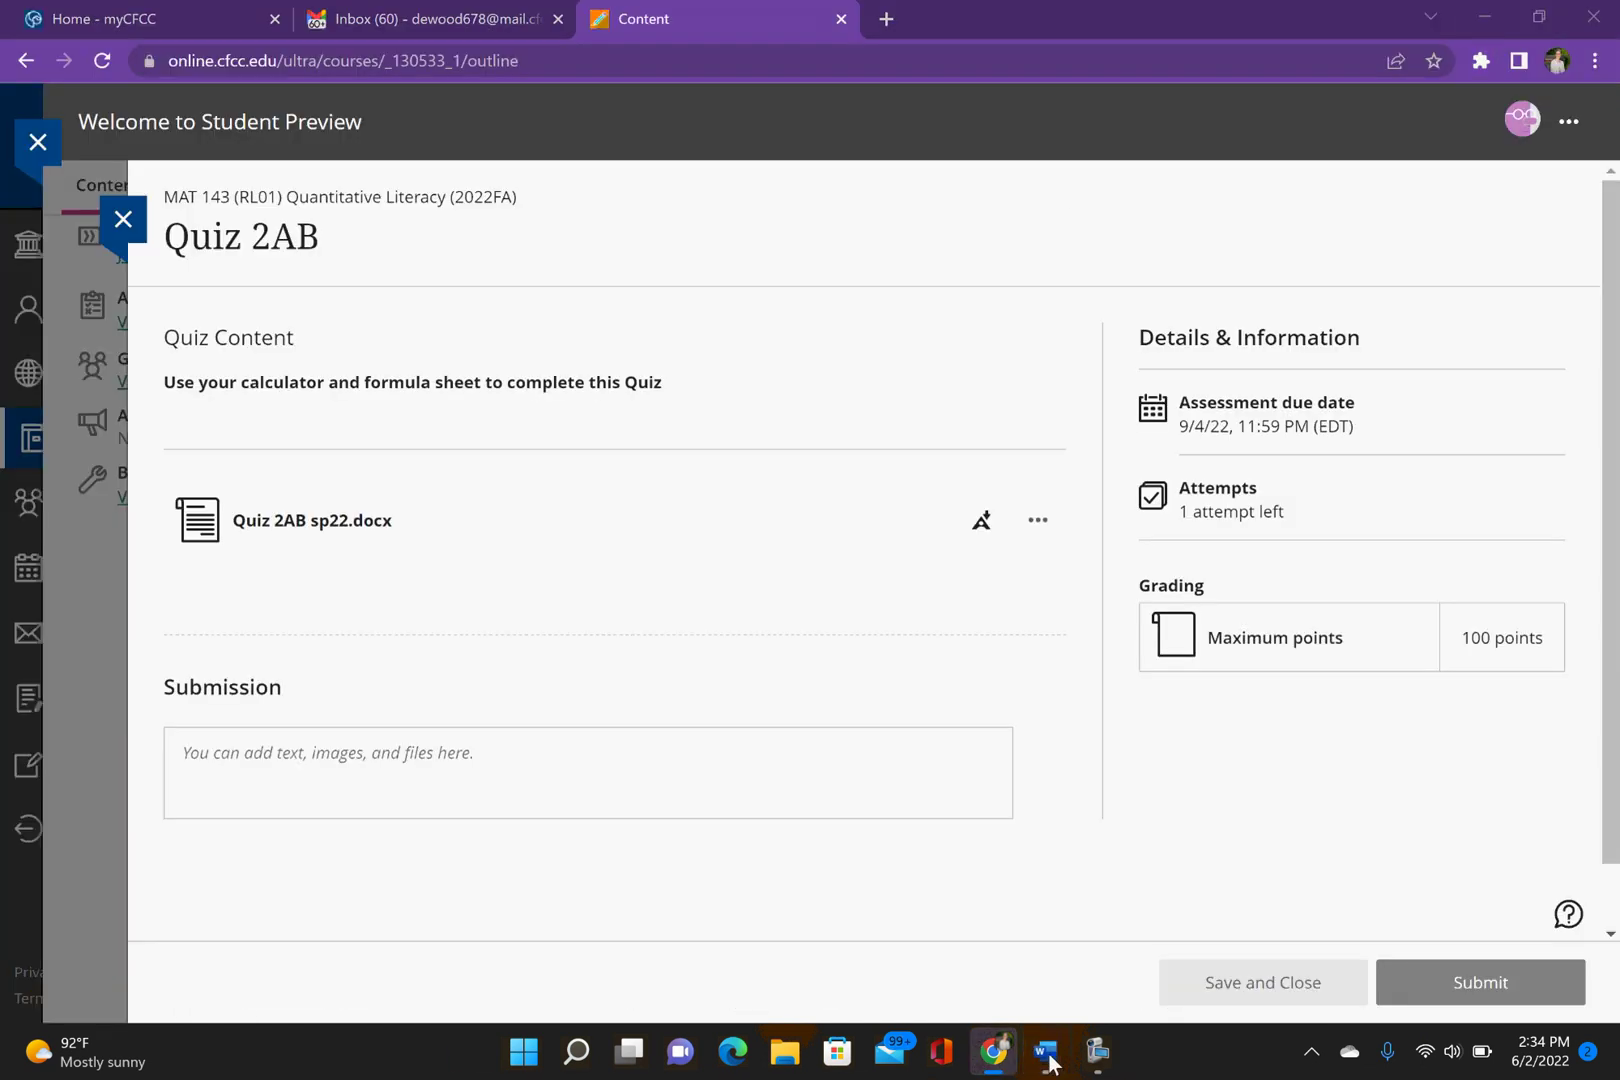
Examine the Reducing Radicals worksheet in Word through the Ex 2 problems, and return to the browser
mouse_move(1049, 1063)
click(698, 958)
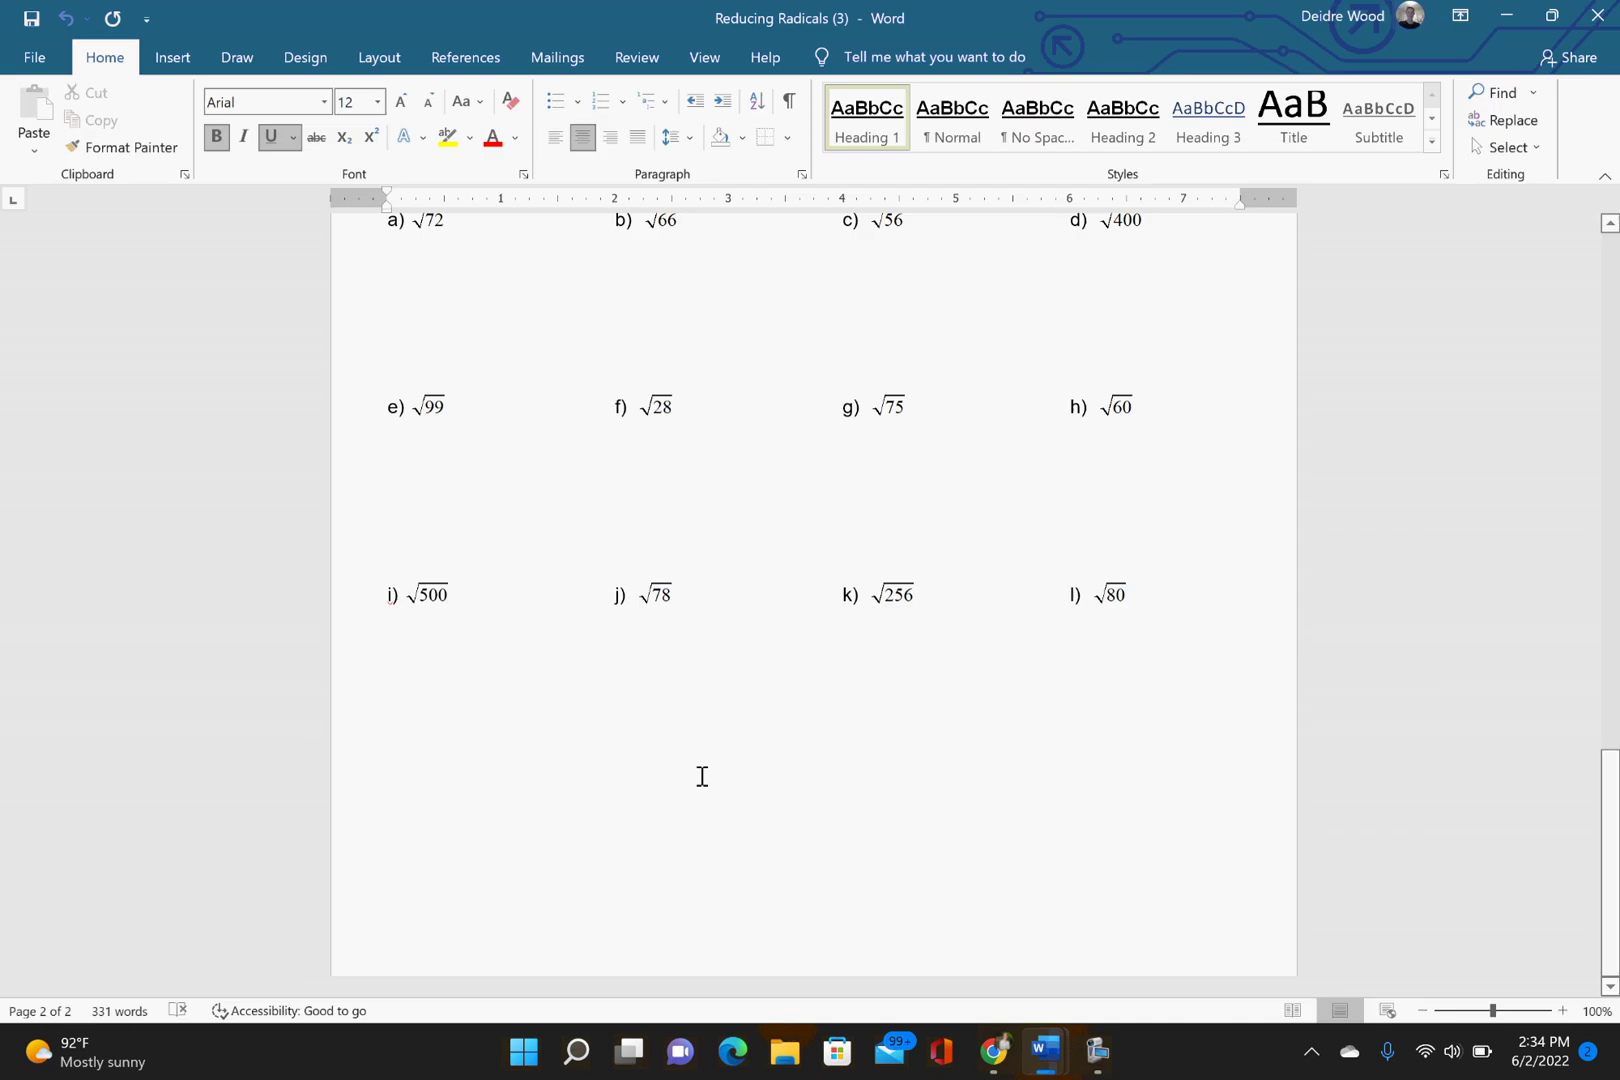
scroll(702, 776, up, 10)
key(ctrl+Home)
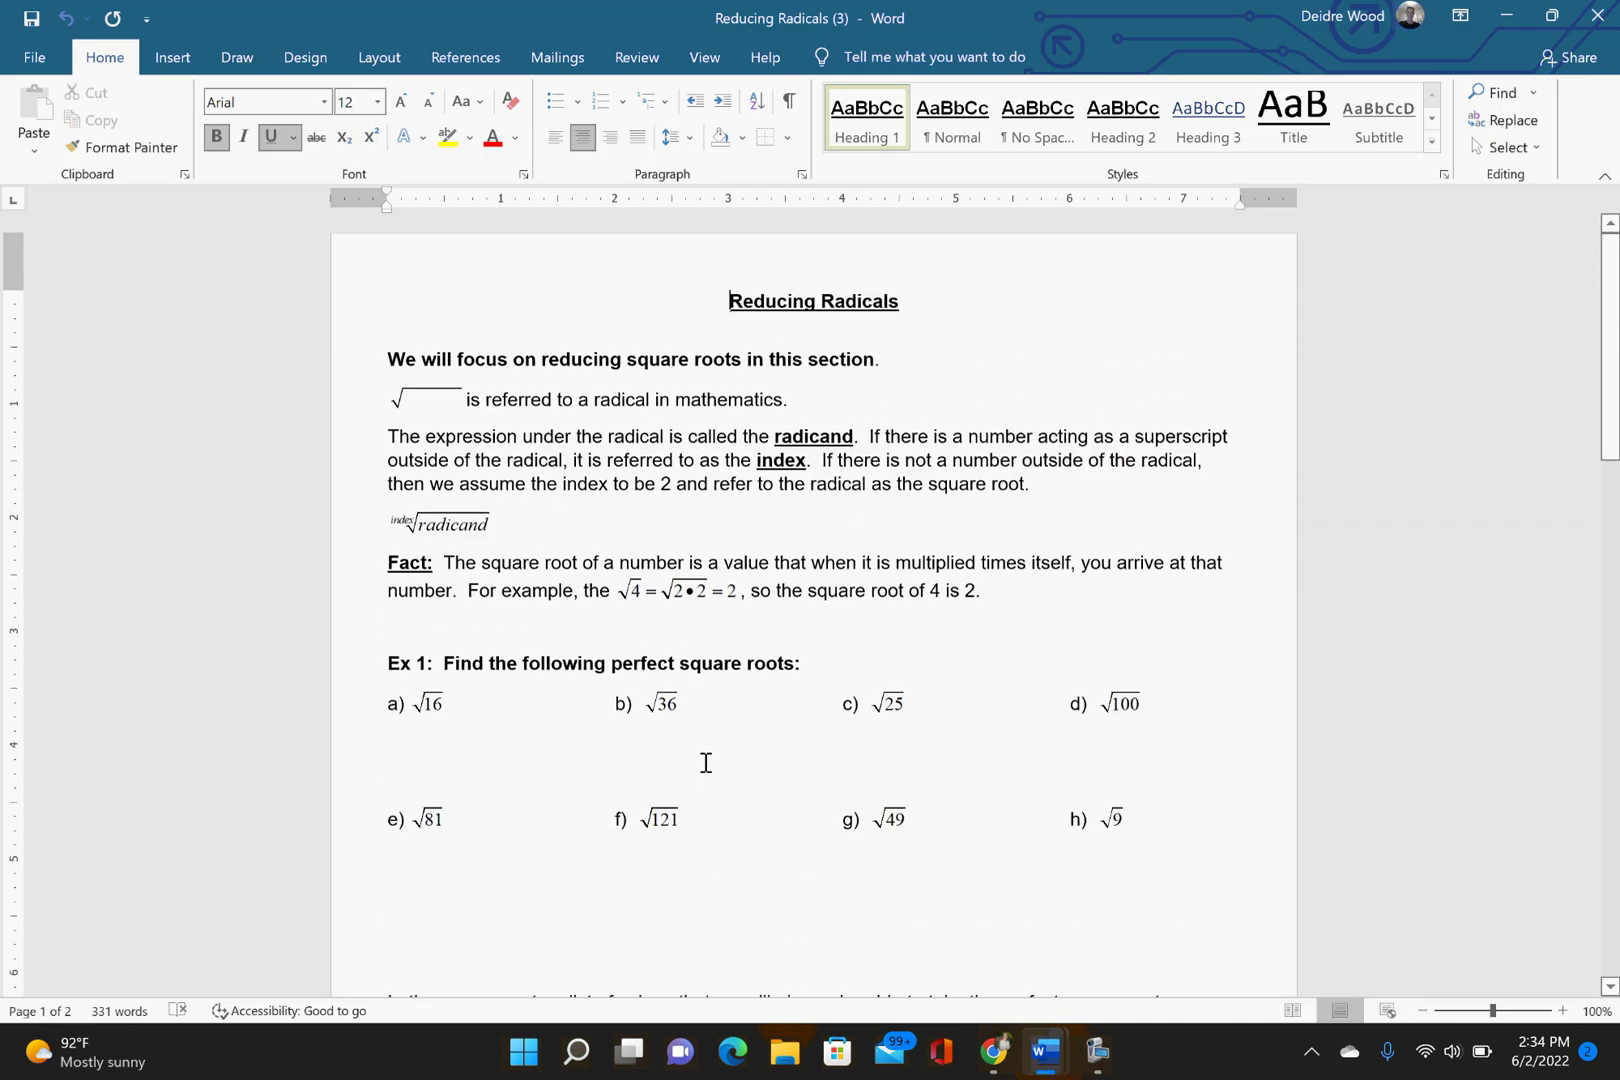
scroll(705, 762, down, 15)
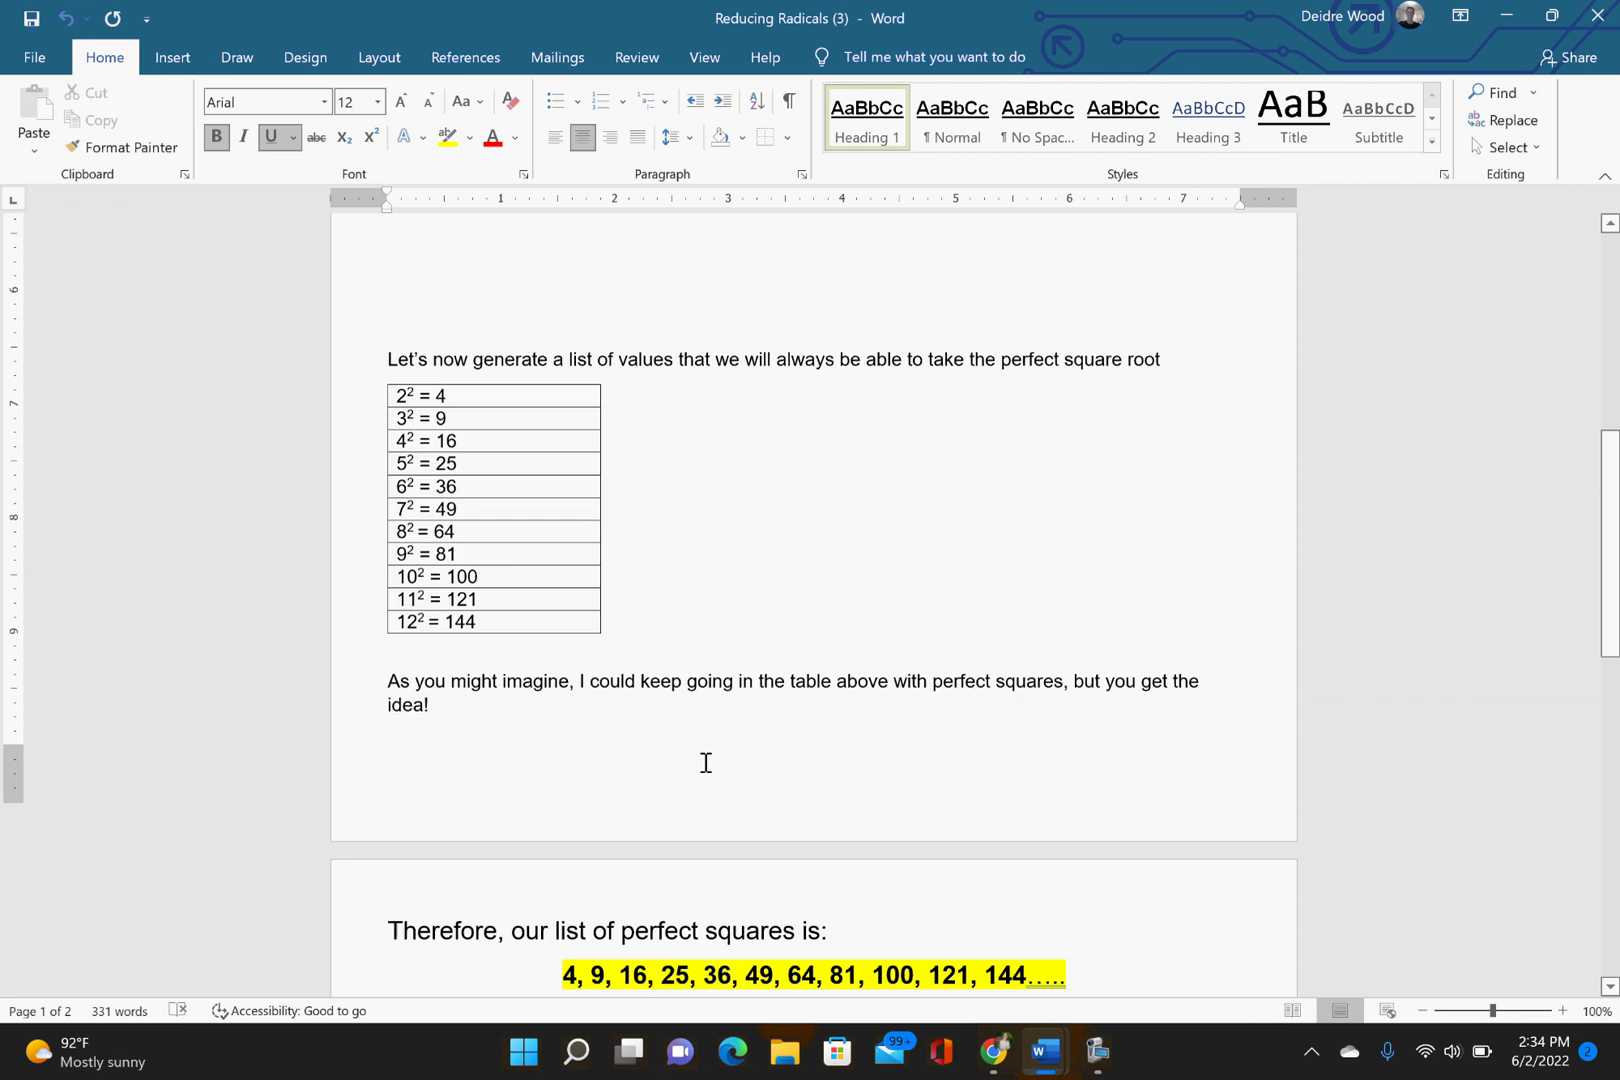
scroll(705, 762, up, 10)
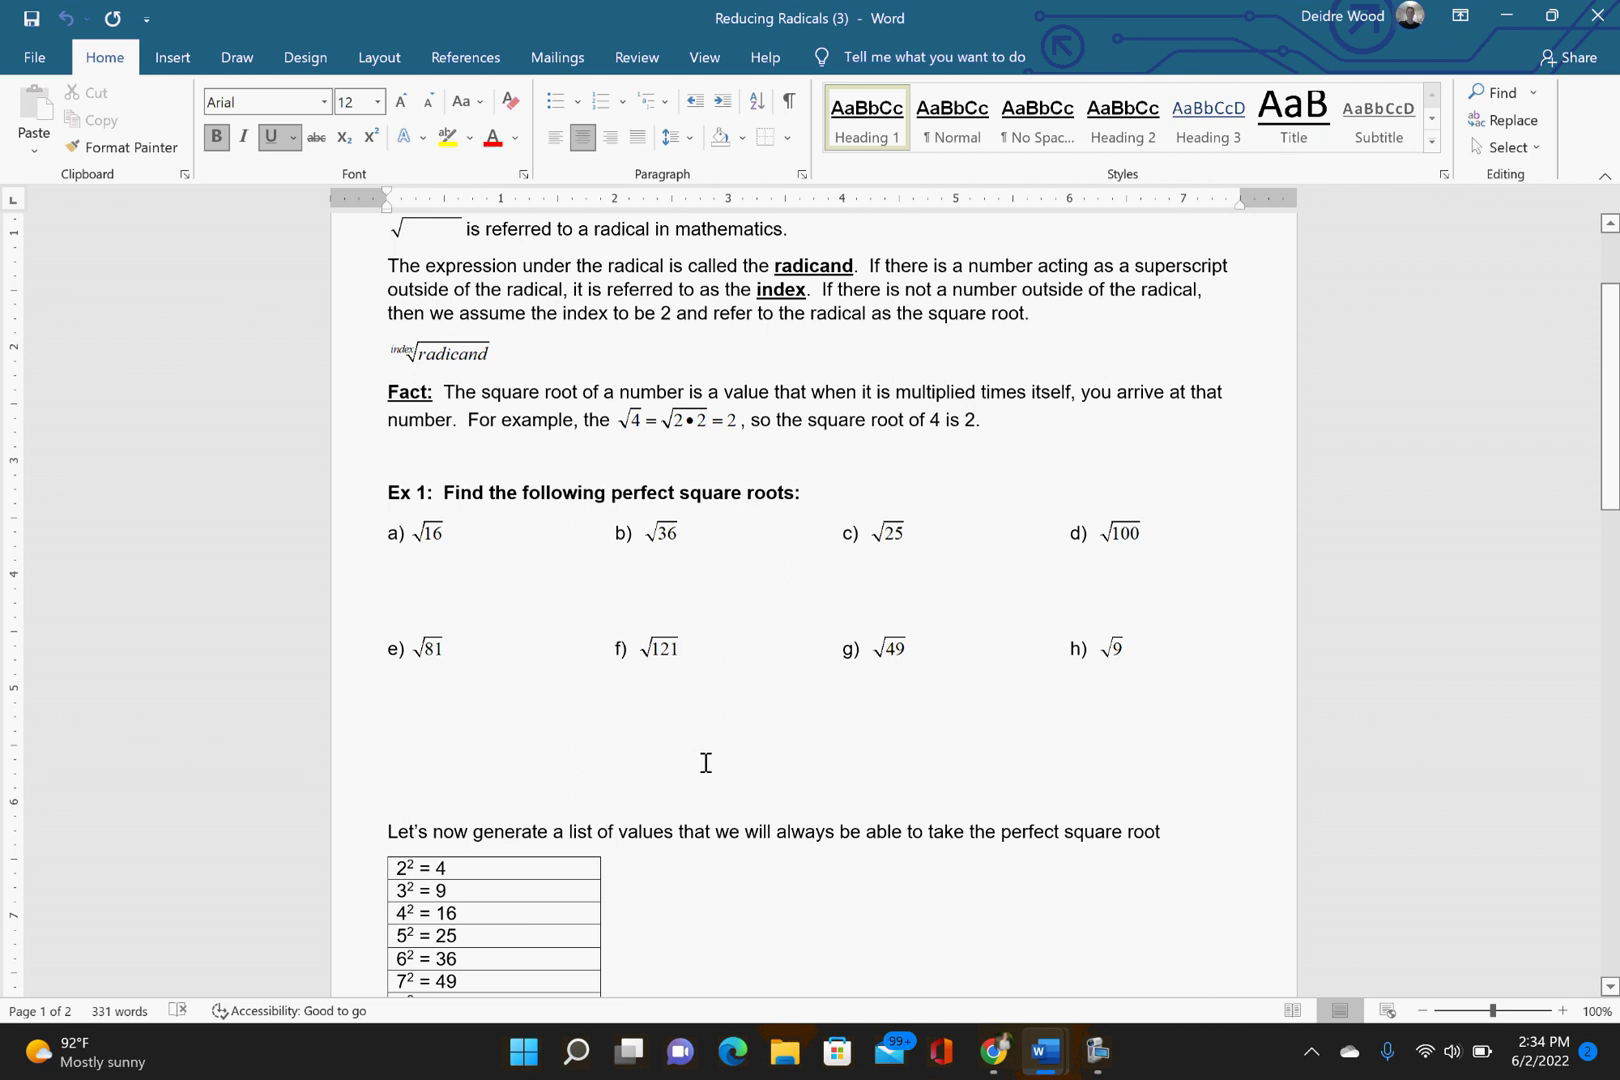
scroll(705, 762, down, 14)
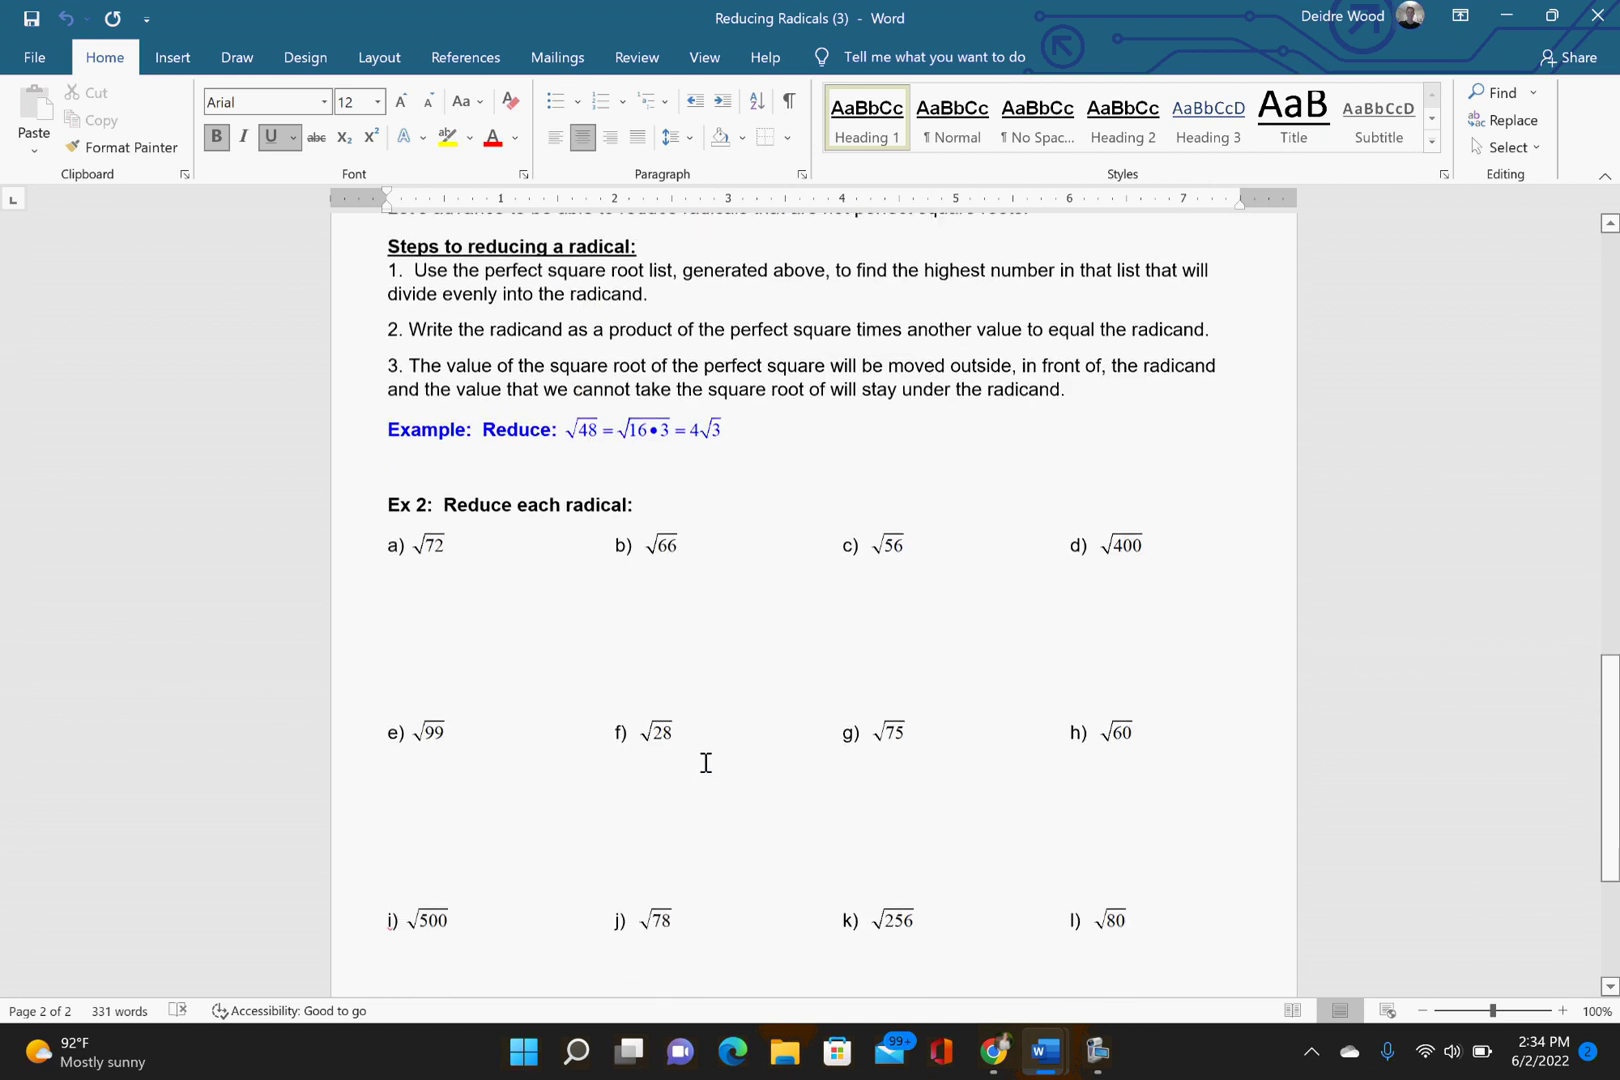
scroll(705, 762, down, 2)
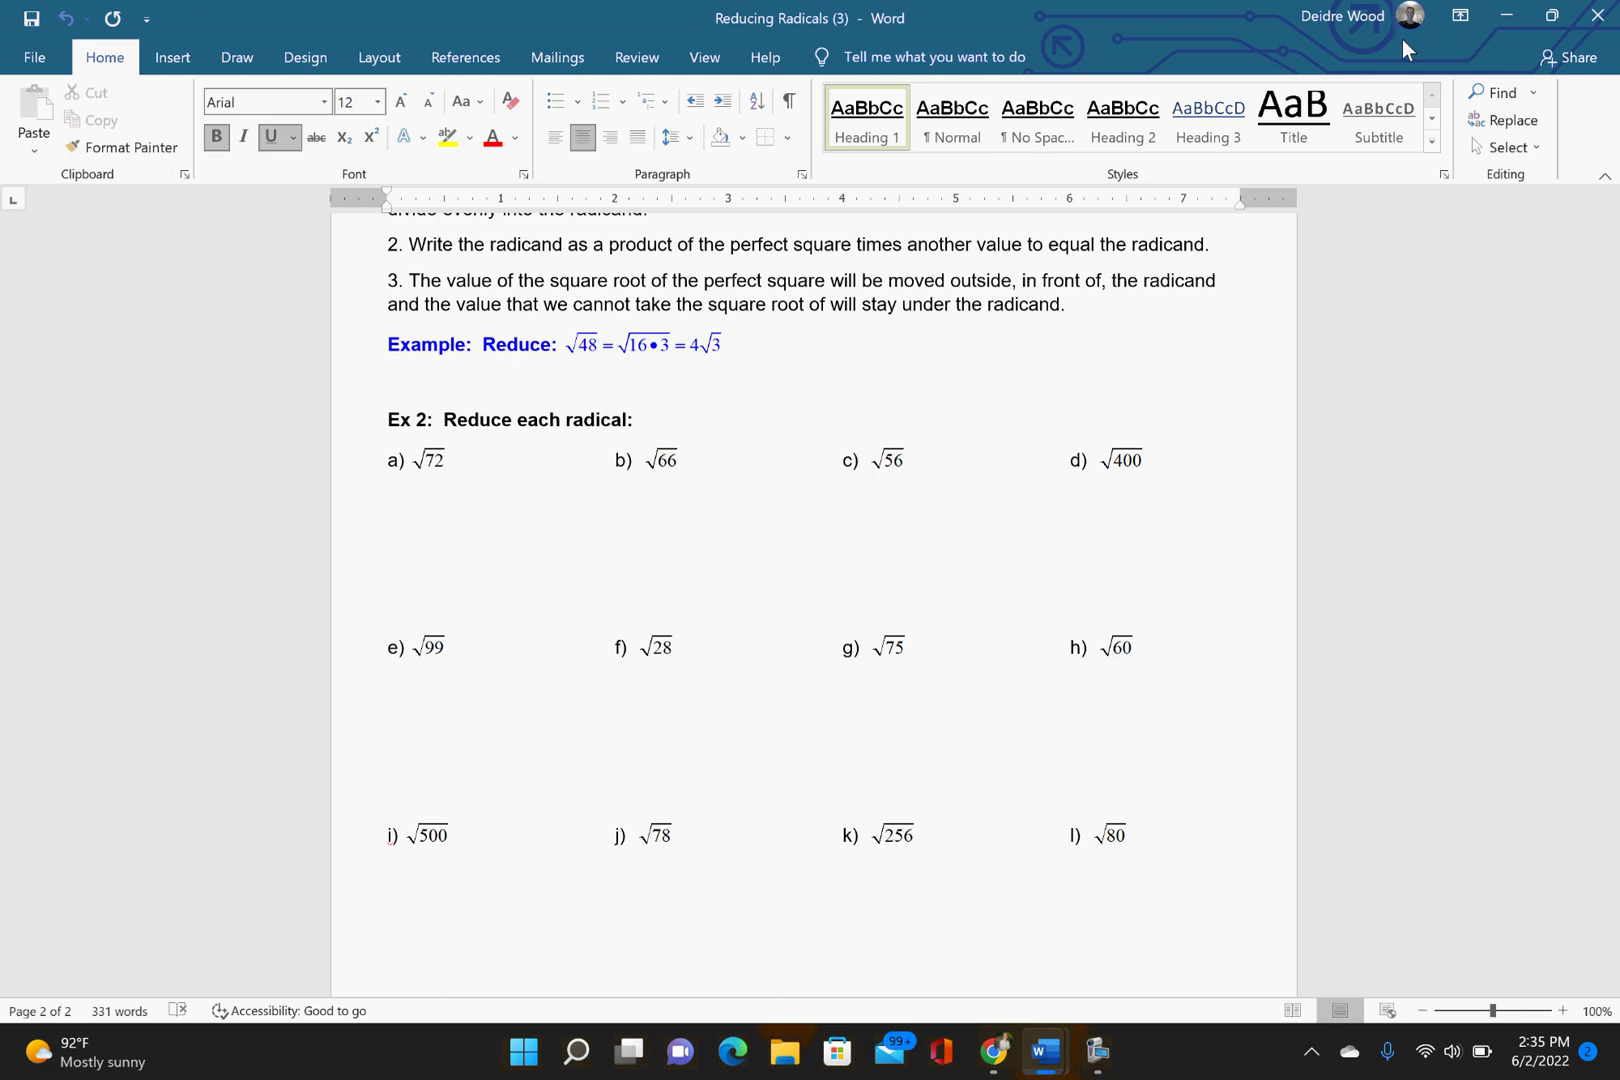
click(1508, 16)
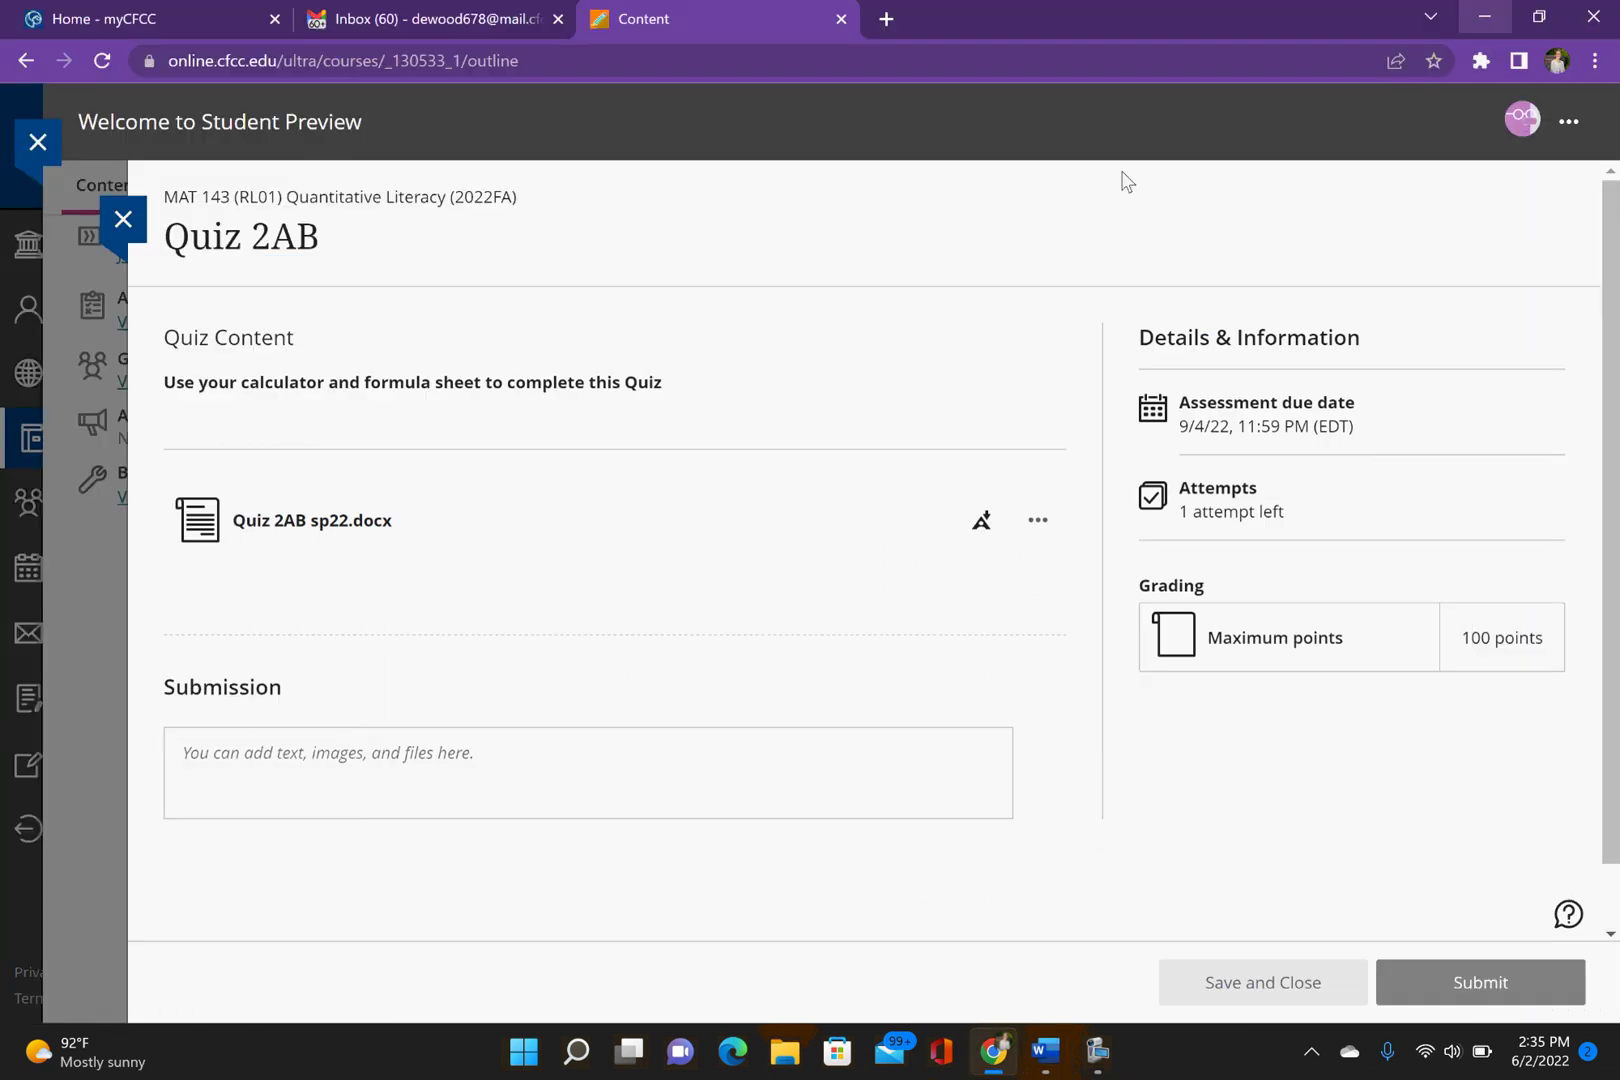
Switch to Gmail, open the "Mat 071 scan" email, download its Document.pdf attachment and open the file
click(440, 18)
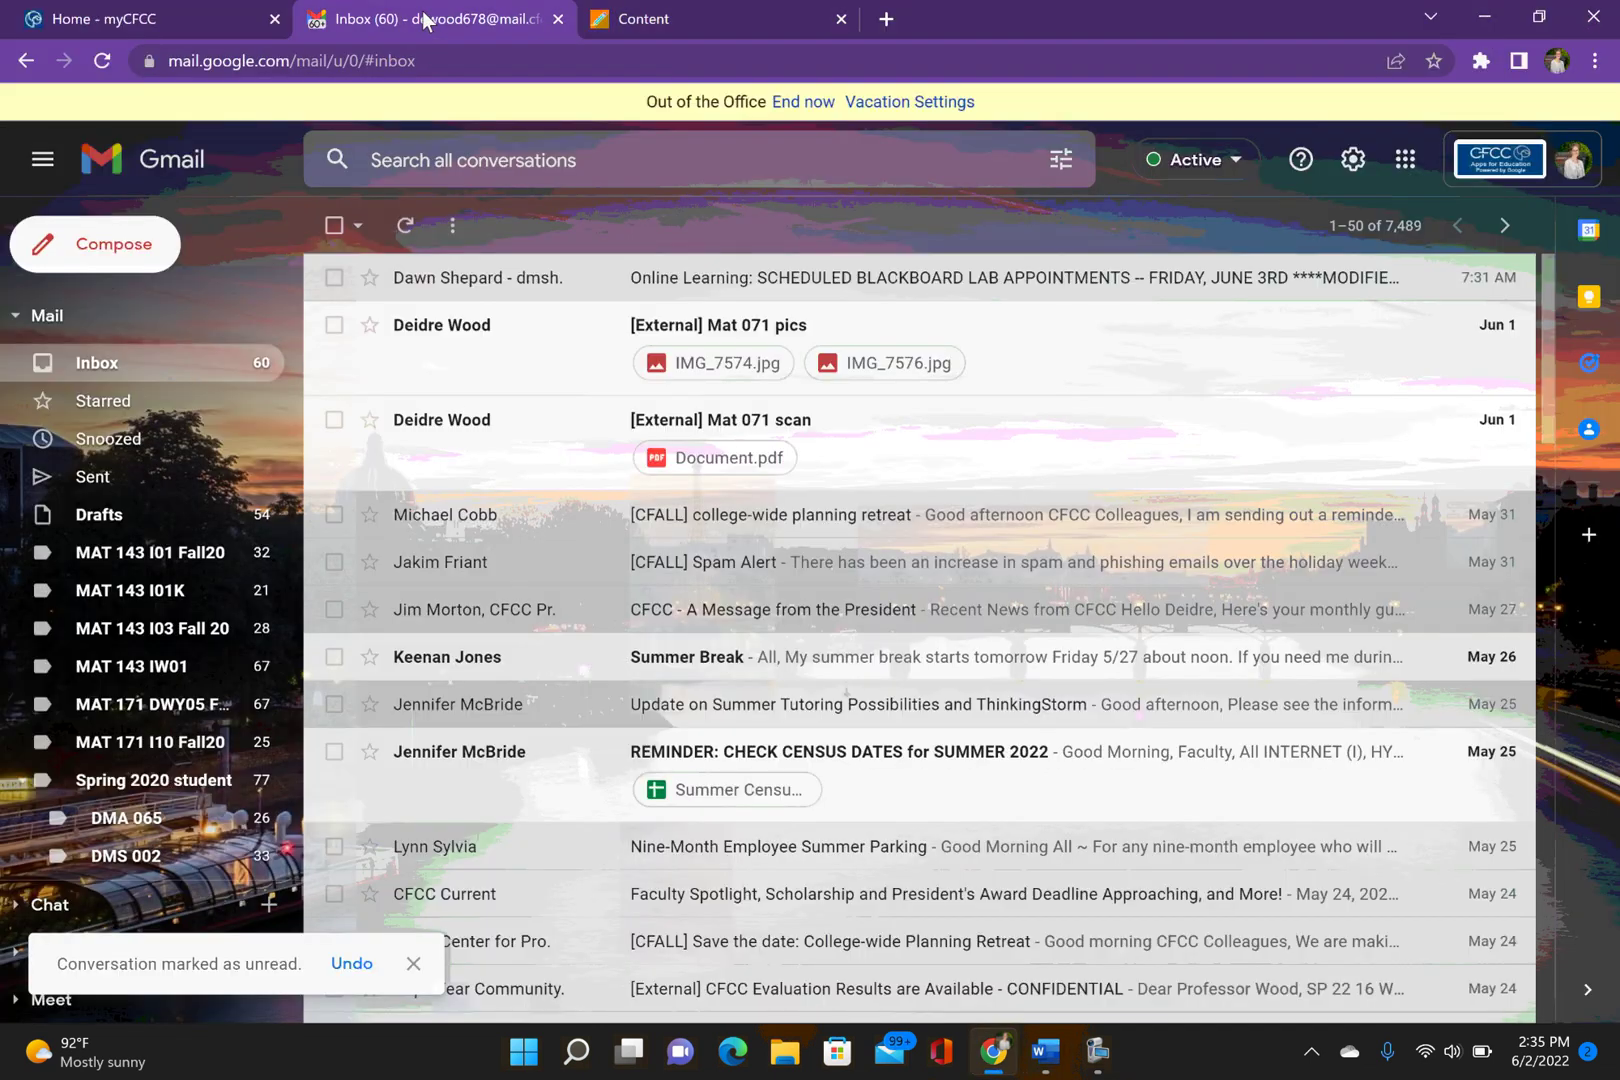
click(751, 419)
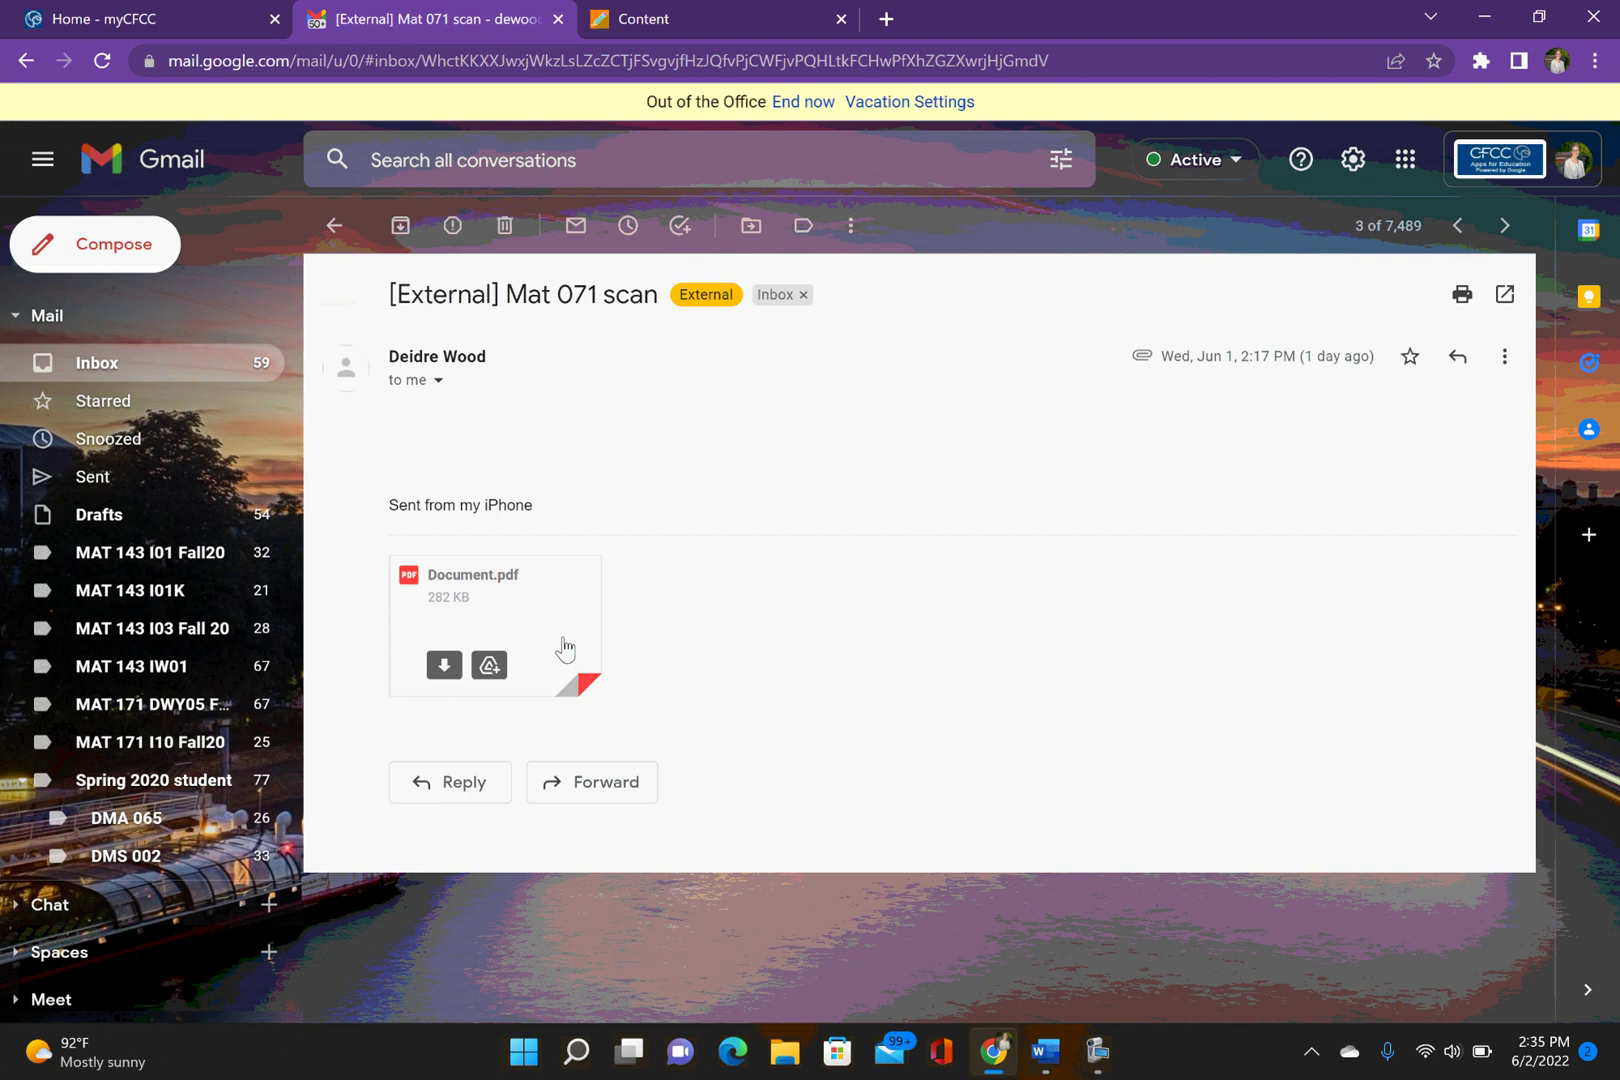
click(445, 667)
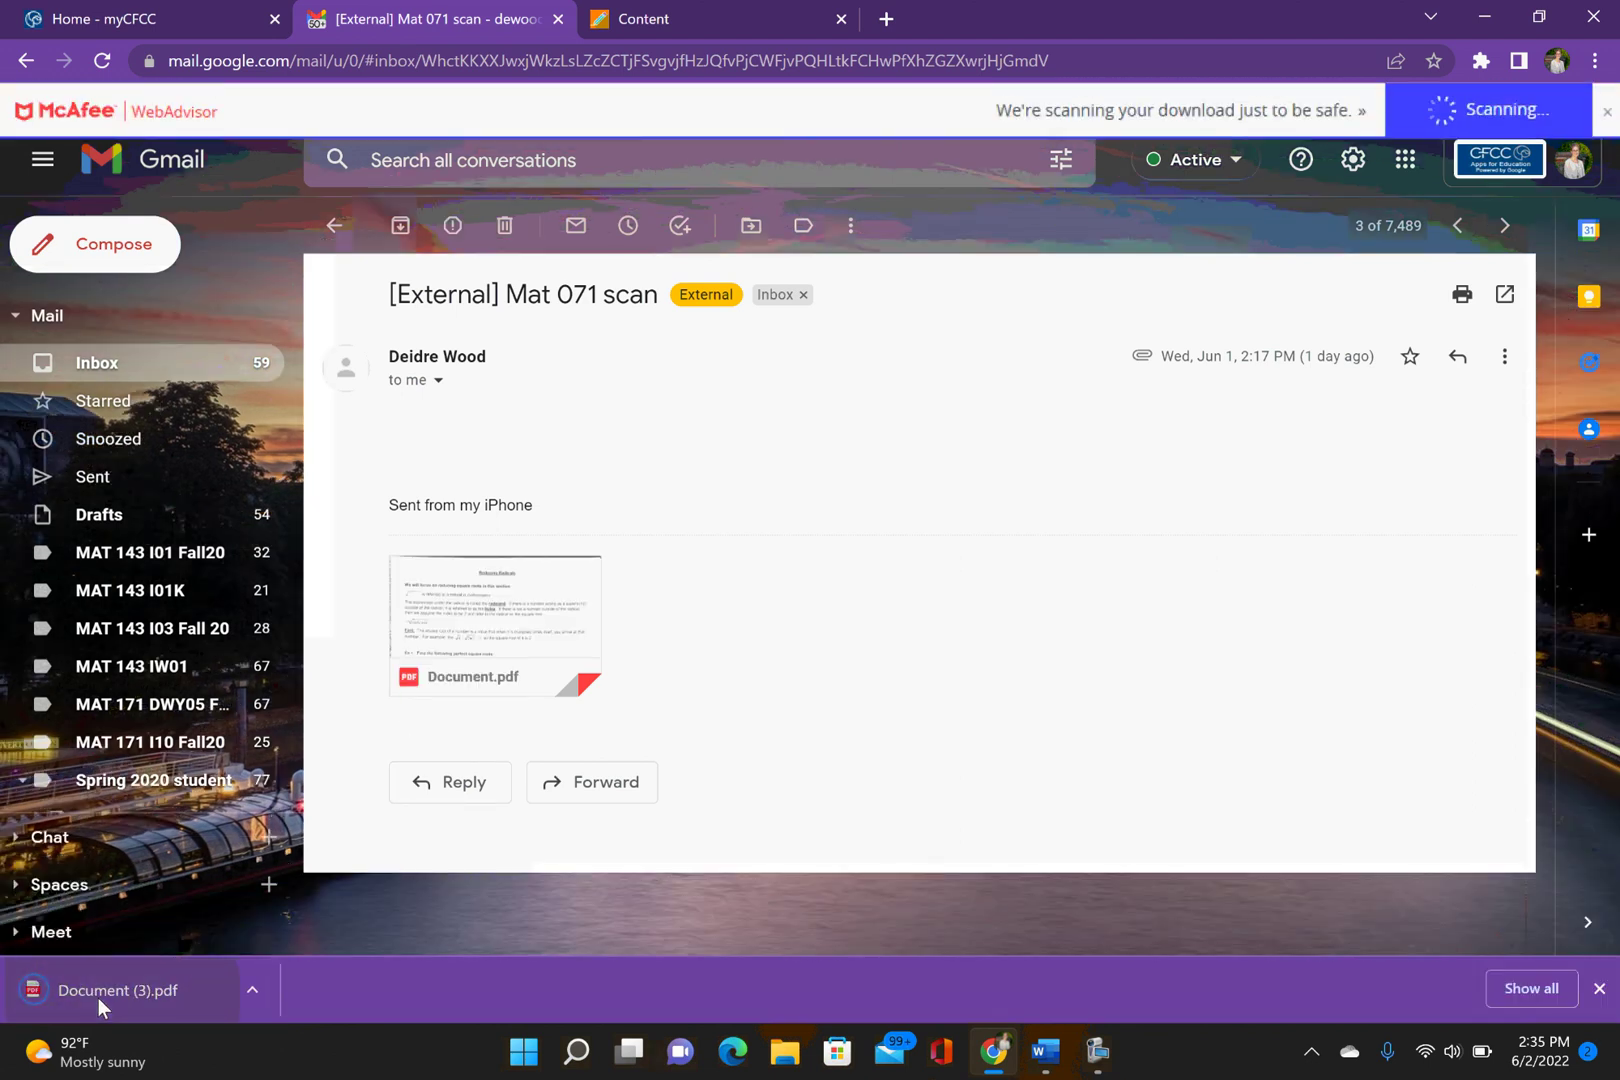
click(97, 999)
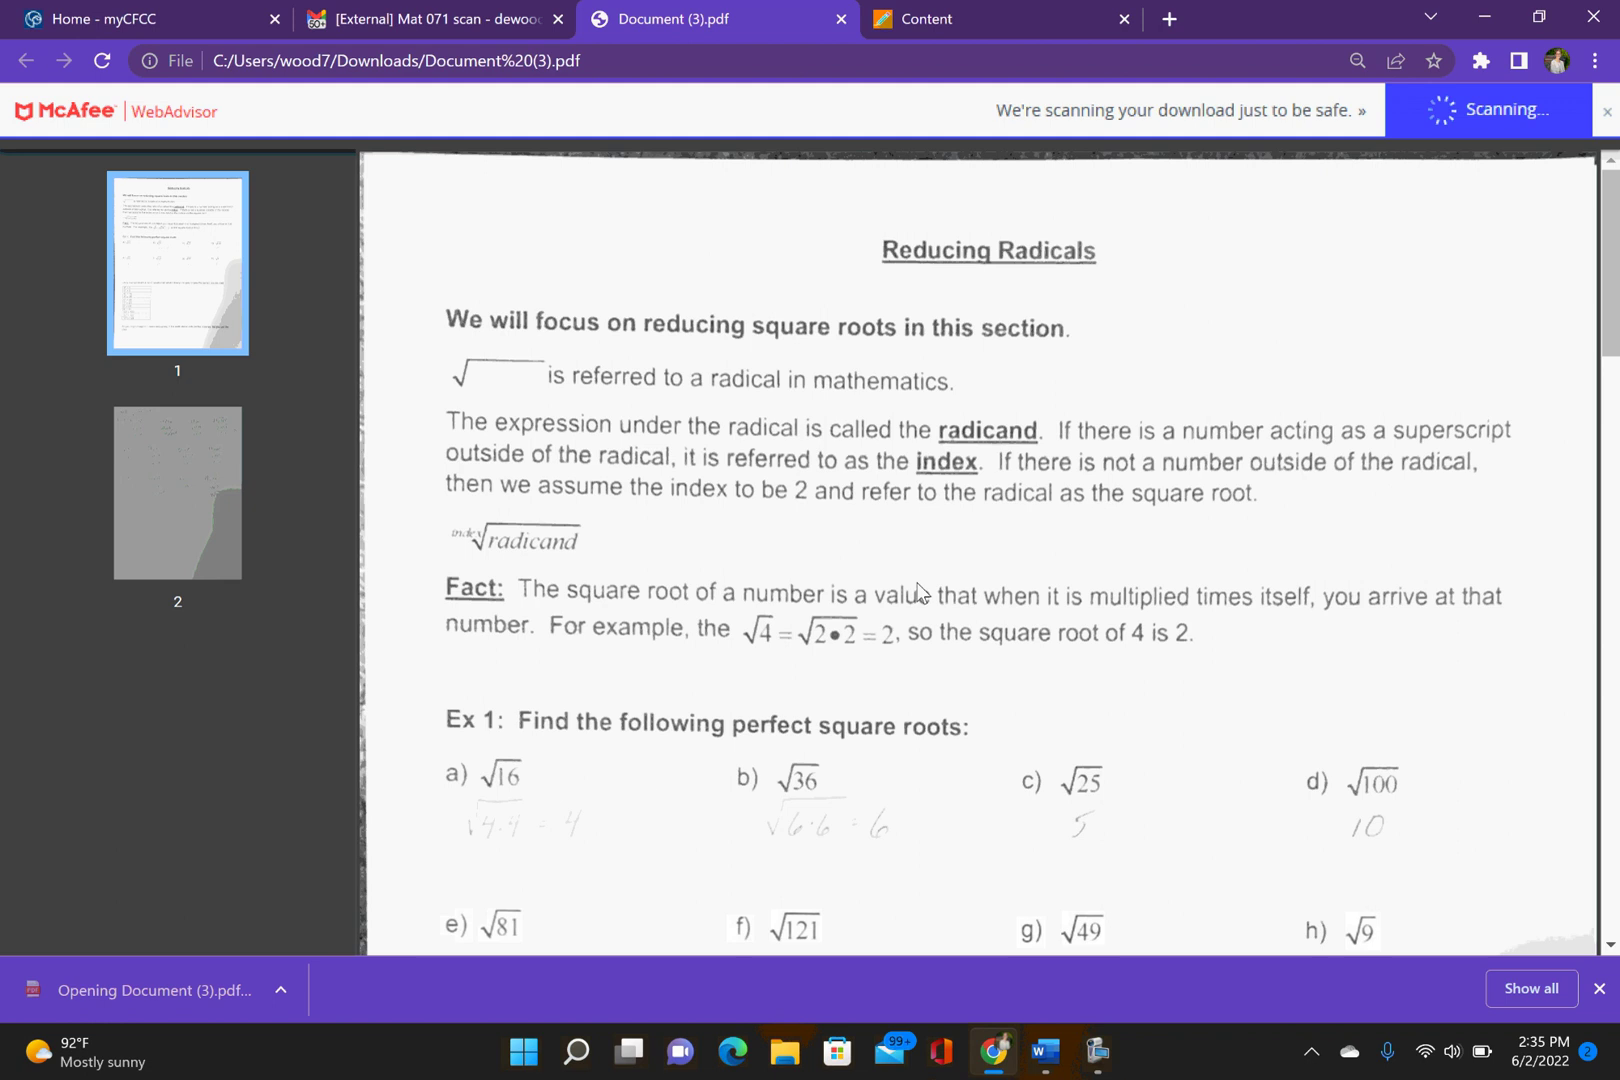
Check both pages of the scanned work and save the PDF to the Desktop as "Quiz 2AB"
scroll(918, 592, down, 3)
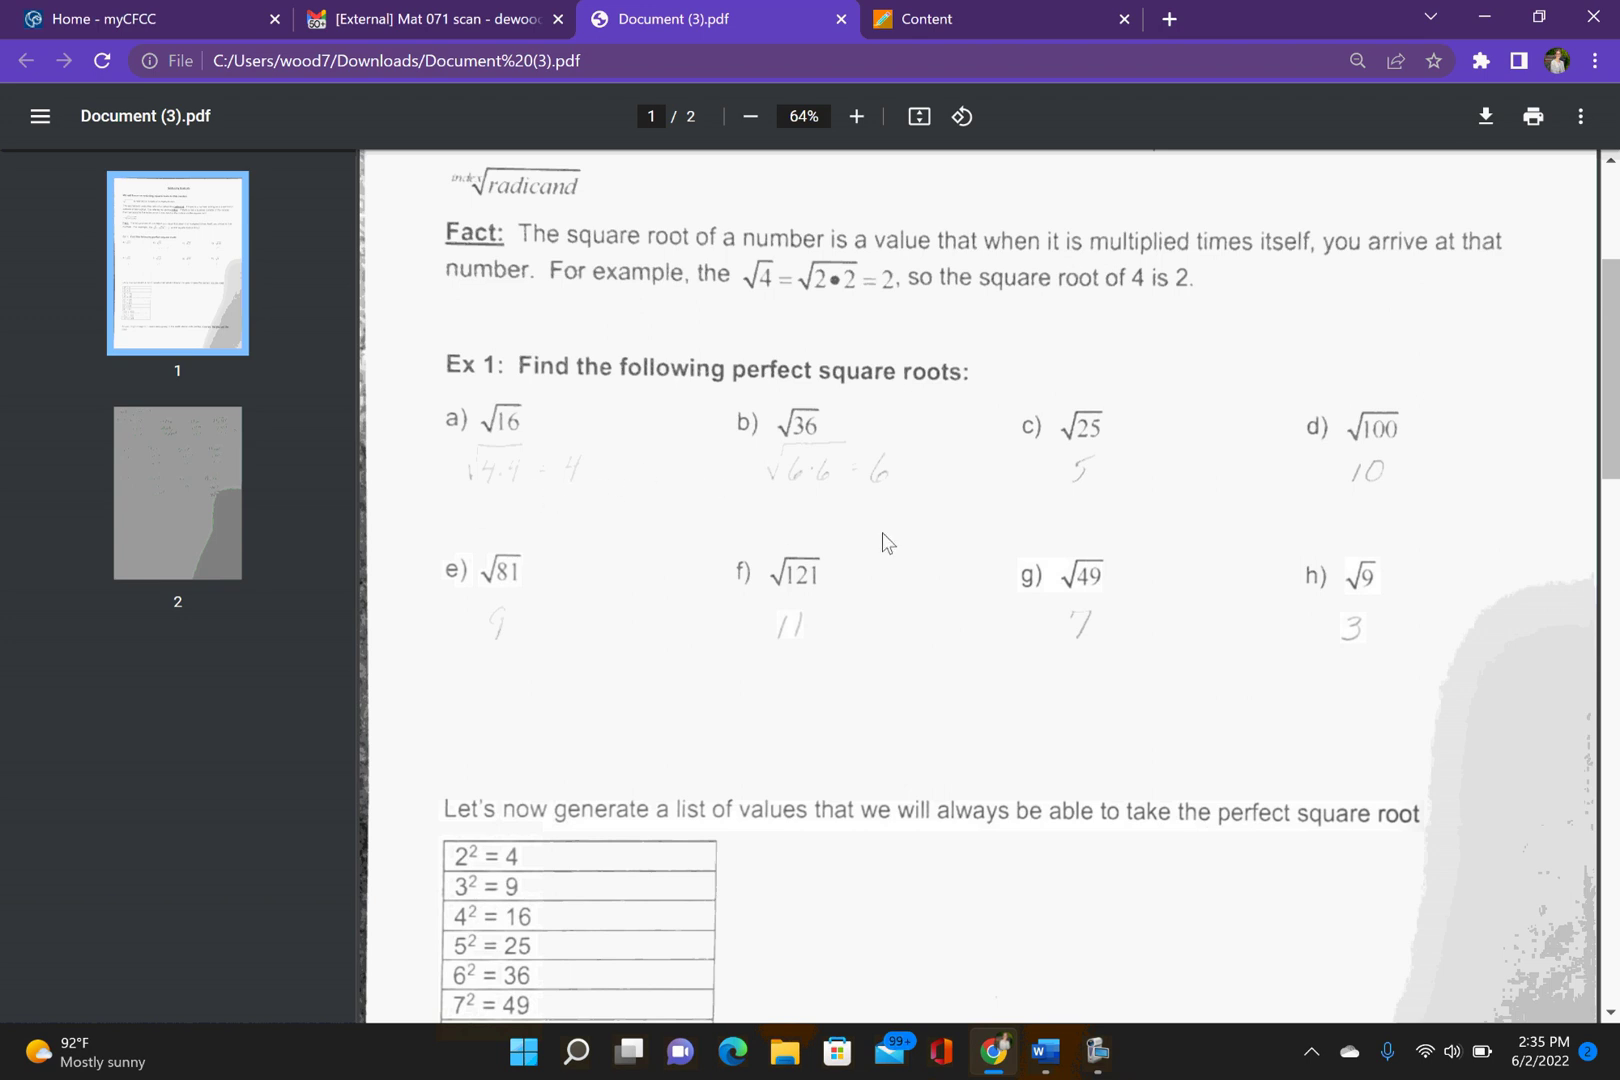
scroll(882, 533, down, 15)
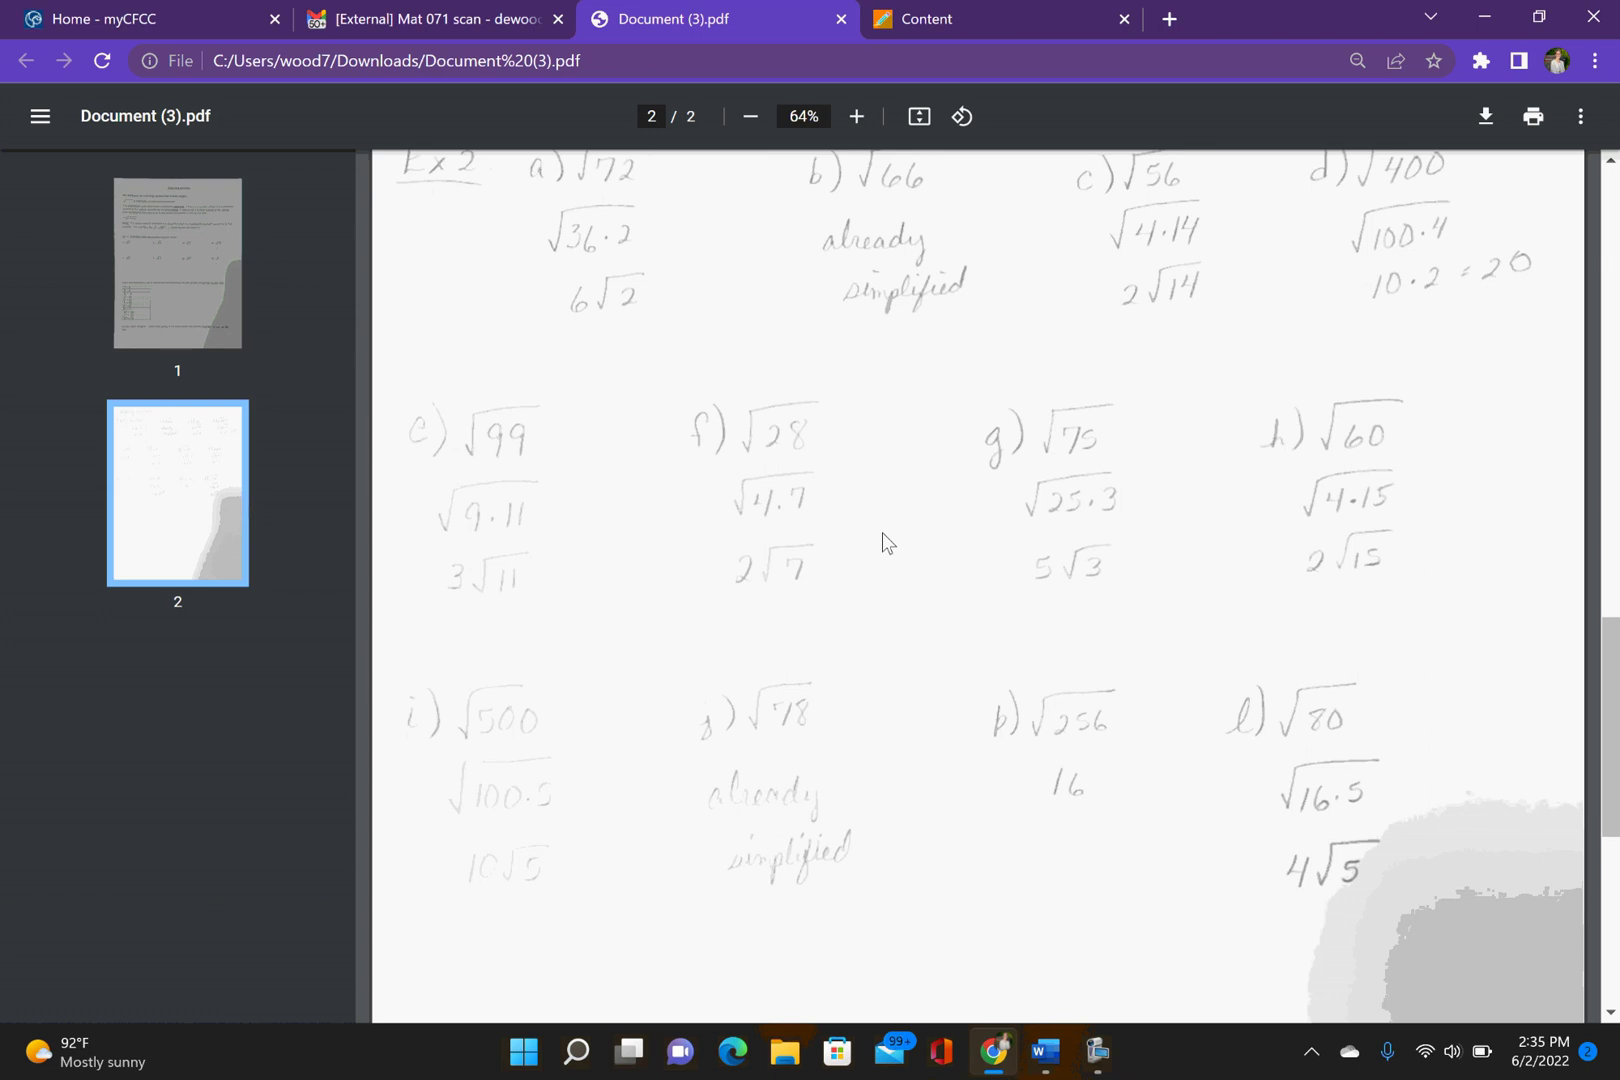
scroll(882, 532, up, 3)
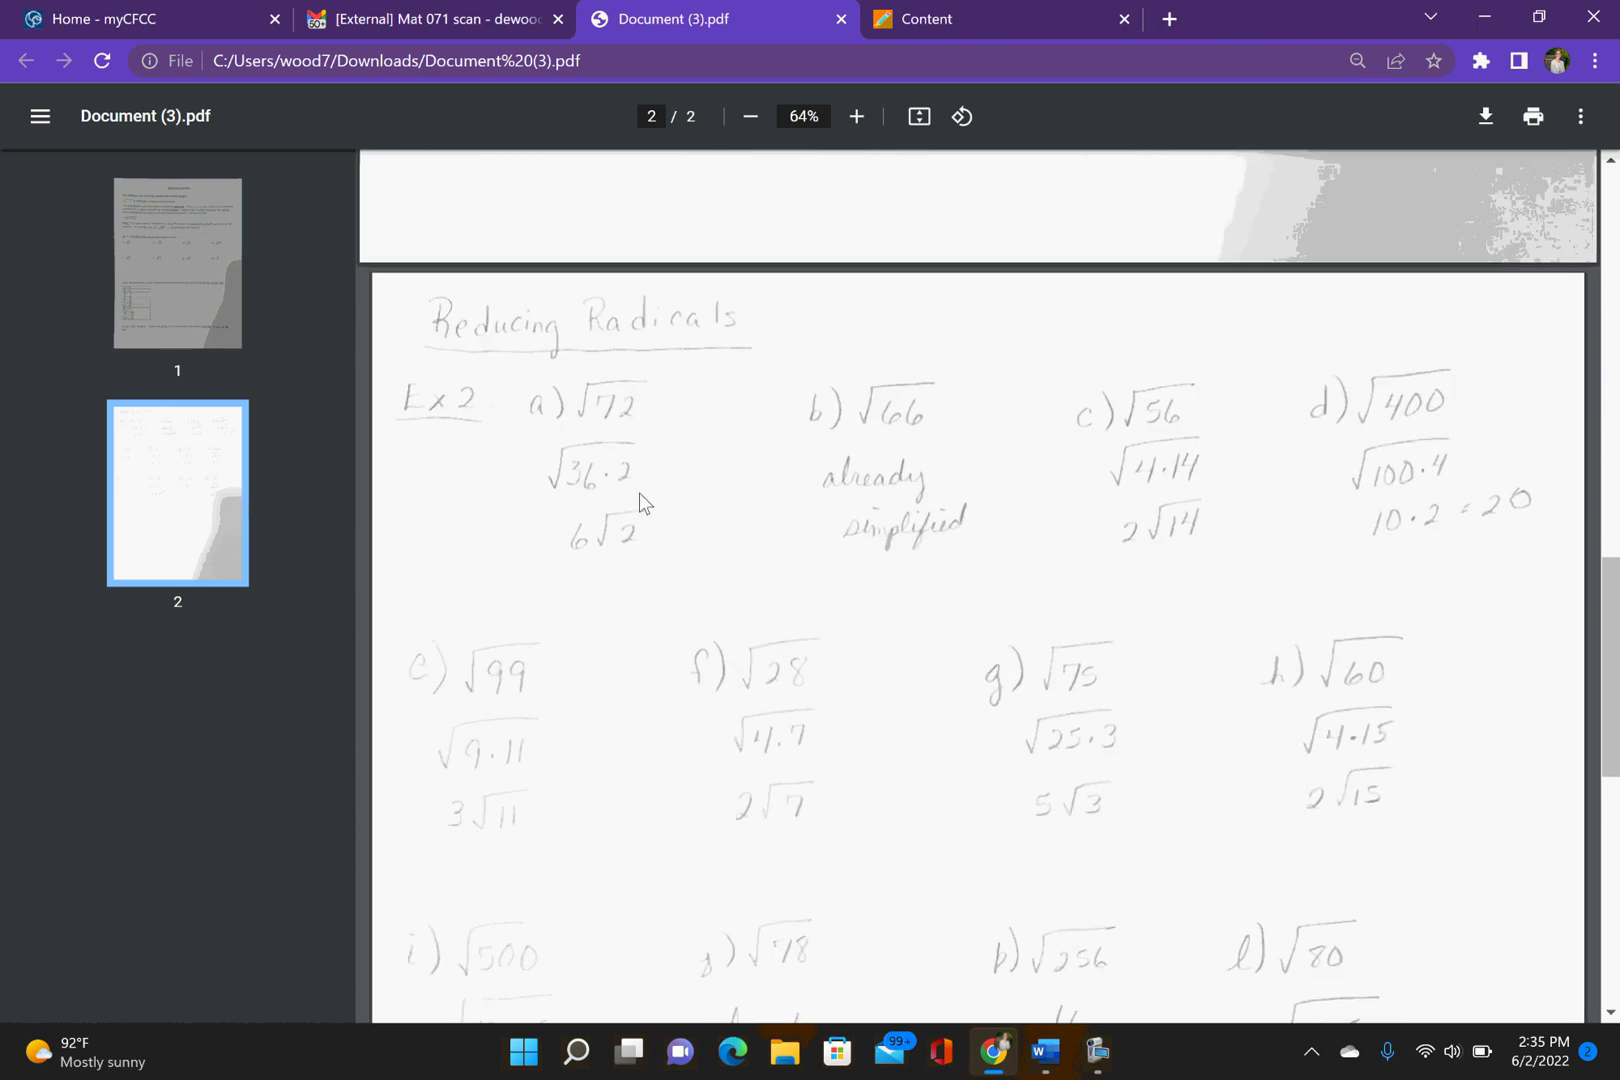
scroll(639, 492, down, 4)
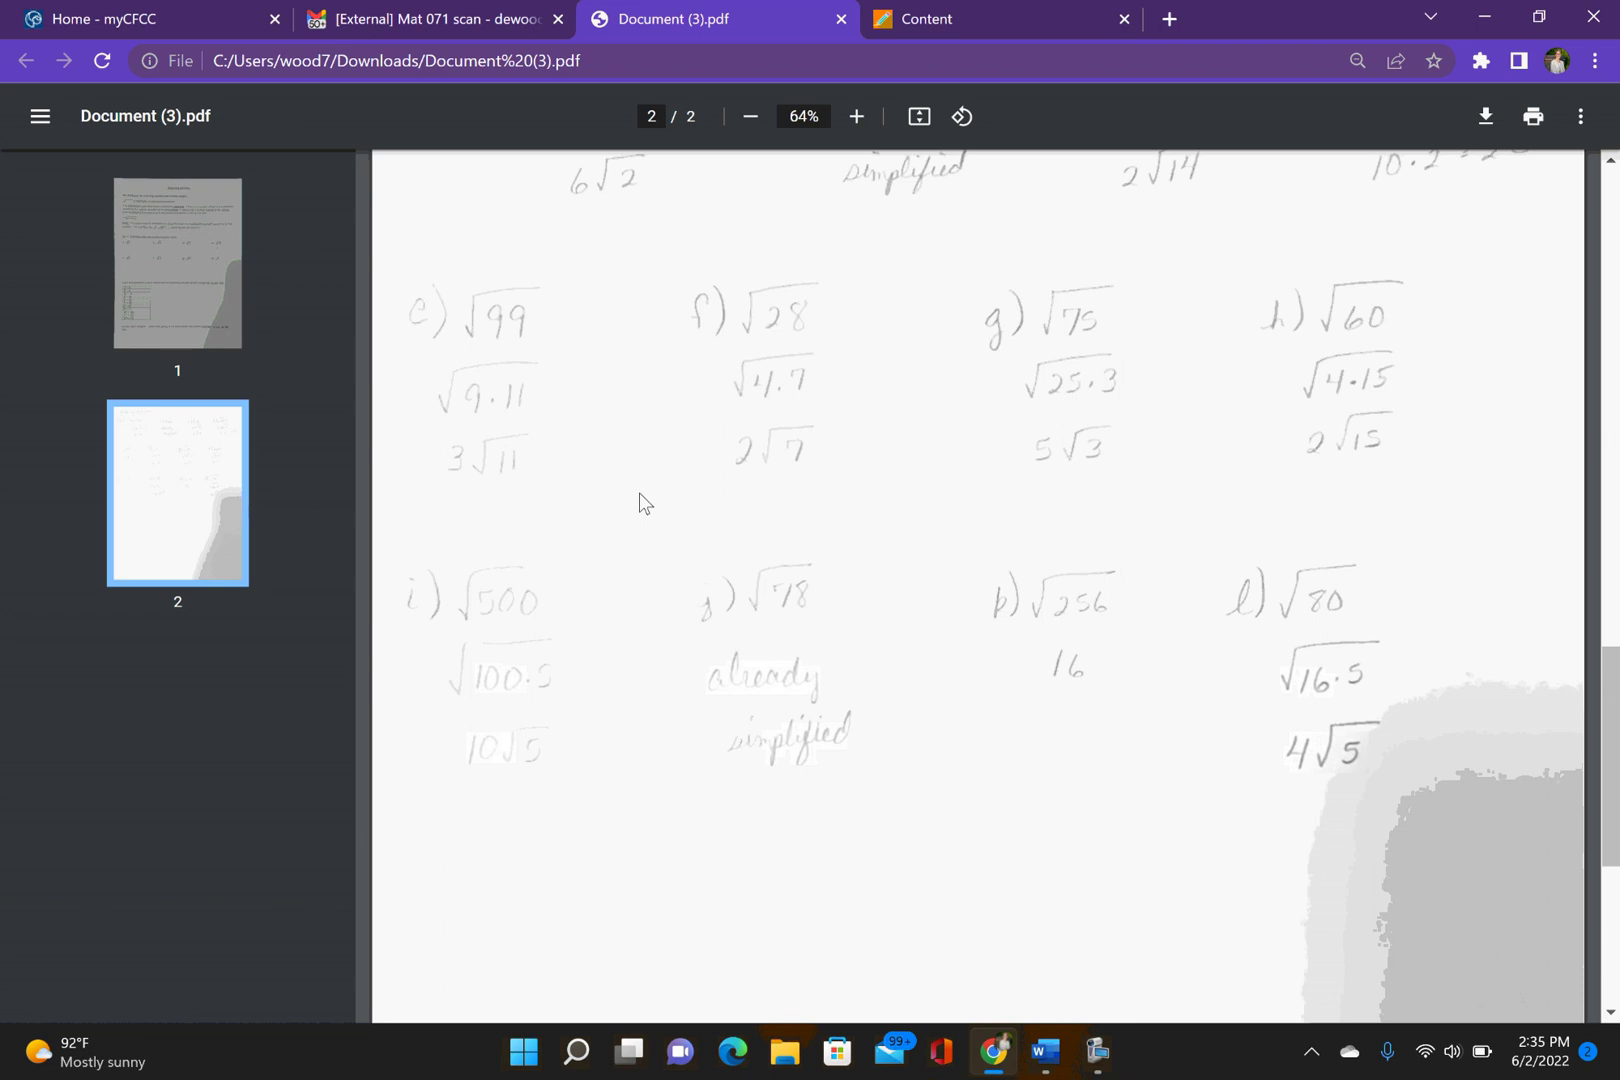
click(1486, 118)
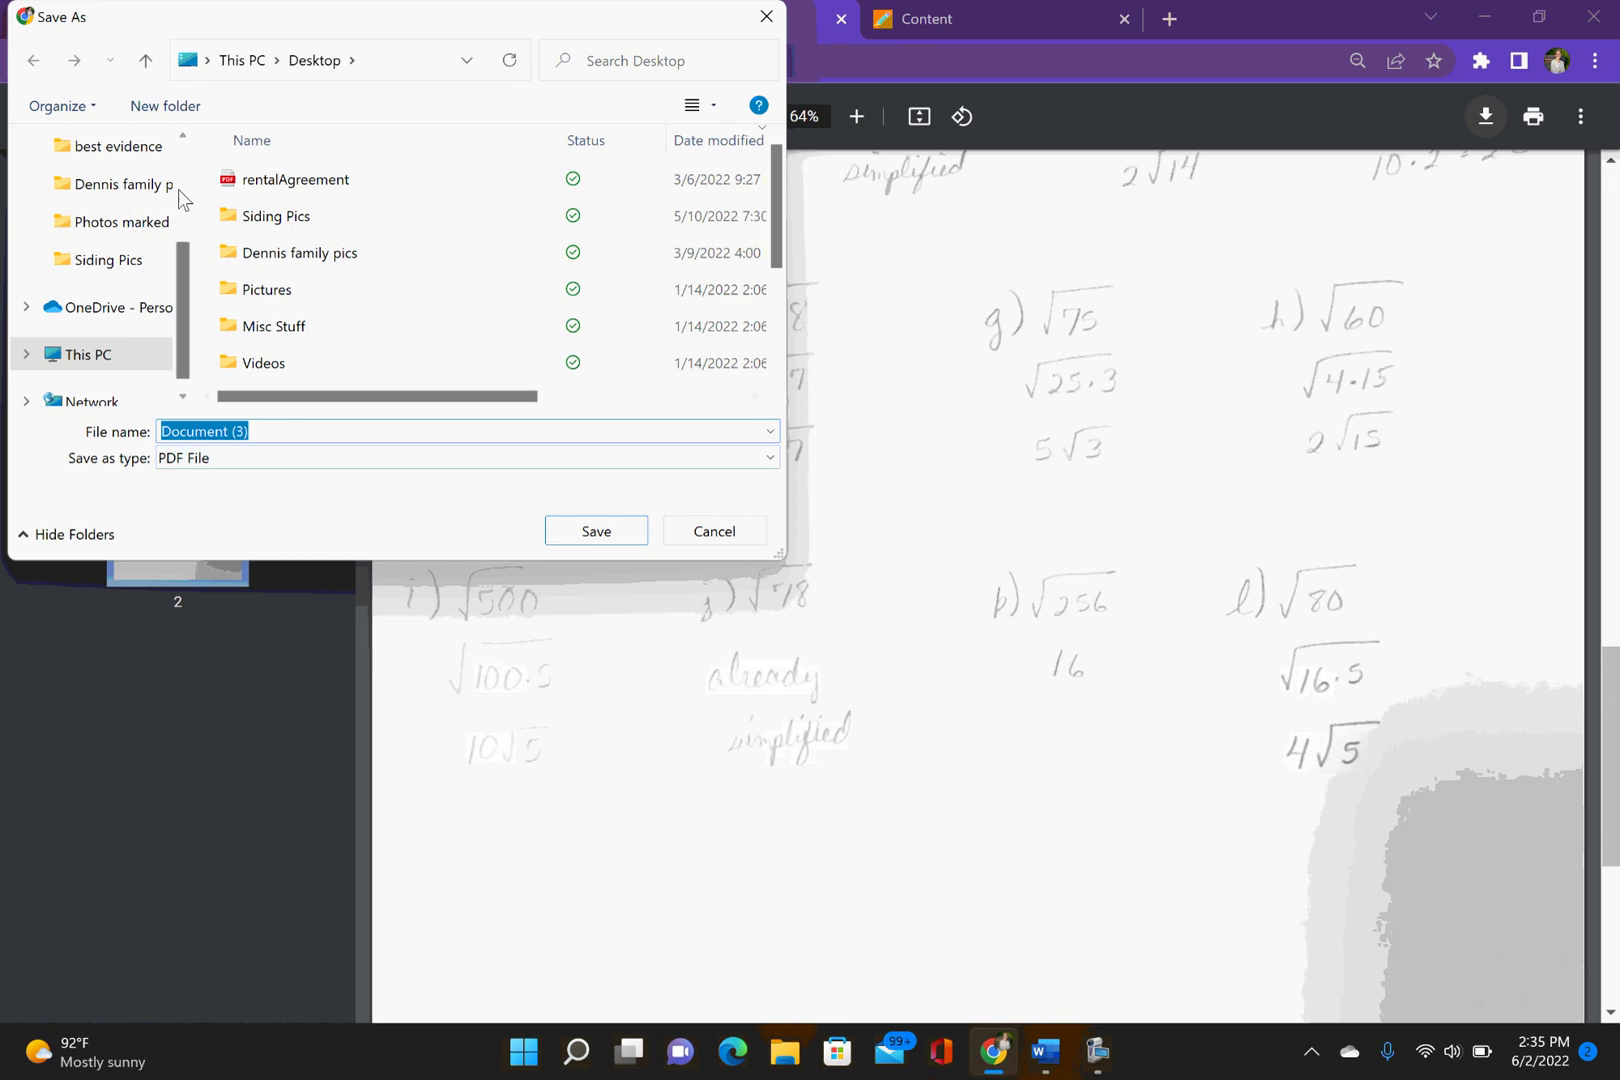
scroll(120, 190, up, 3)
click(100, 196)
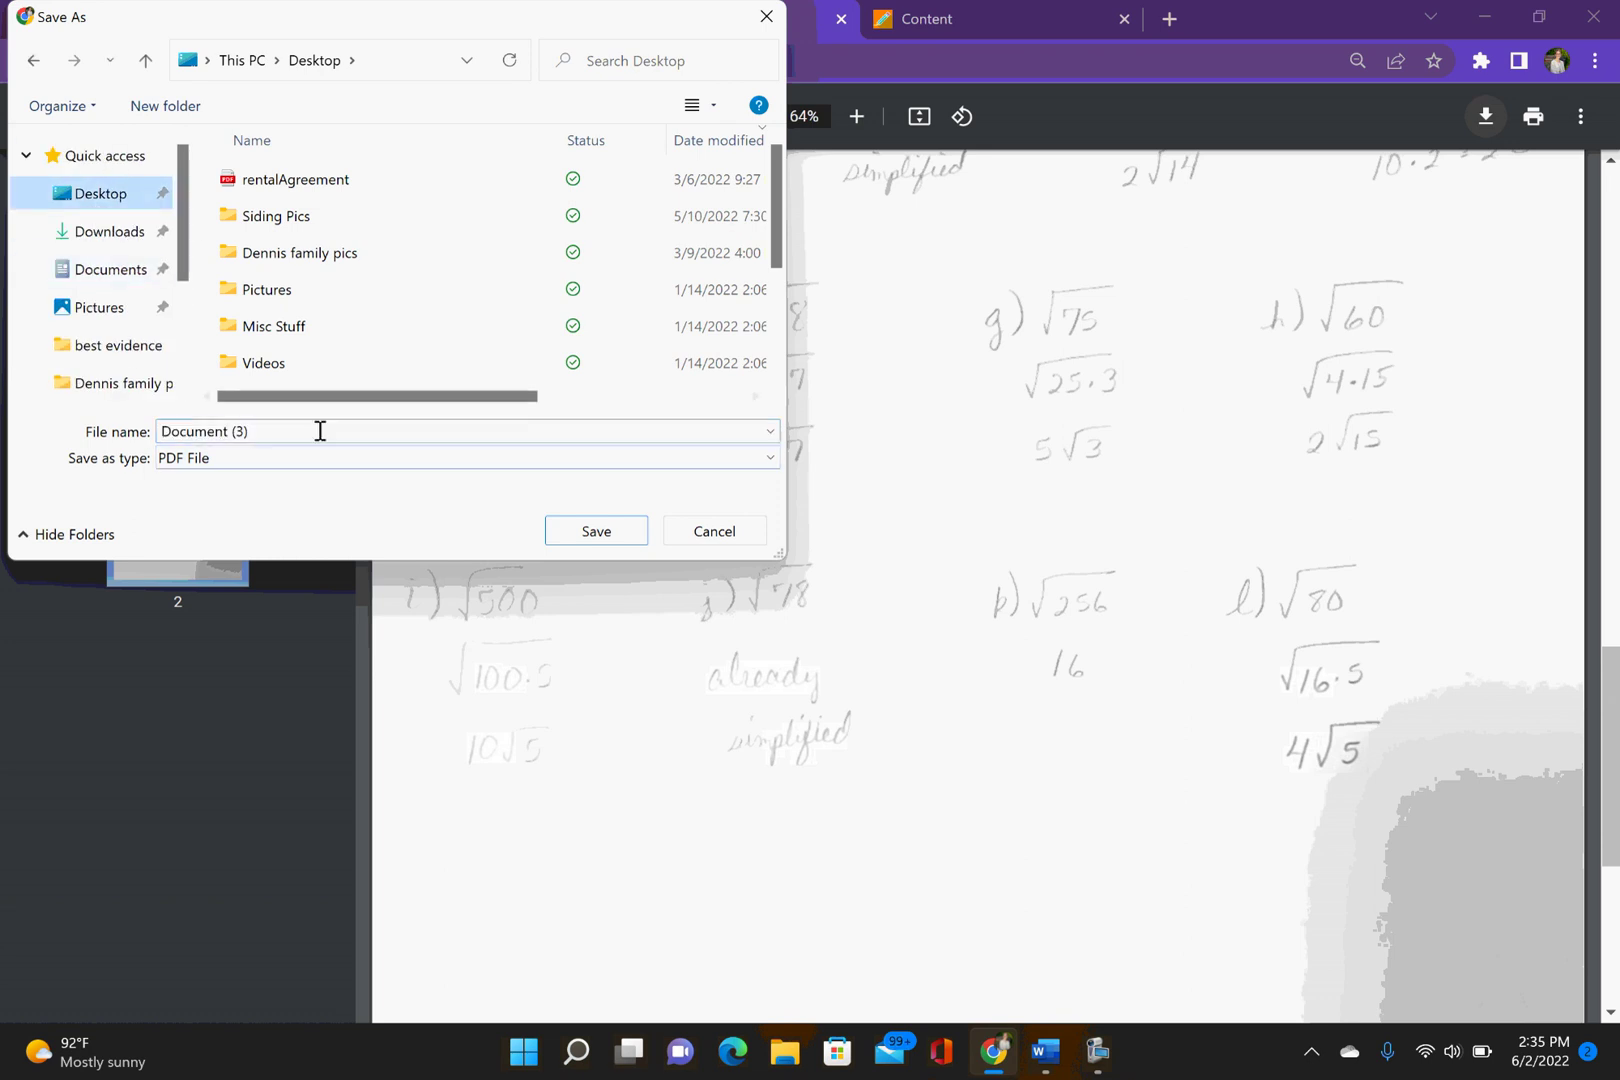
drag(318, 430, 155, 428)
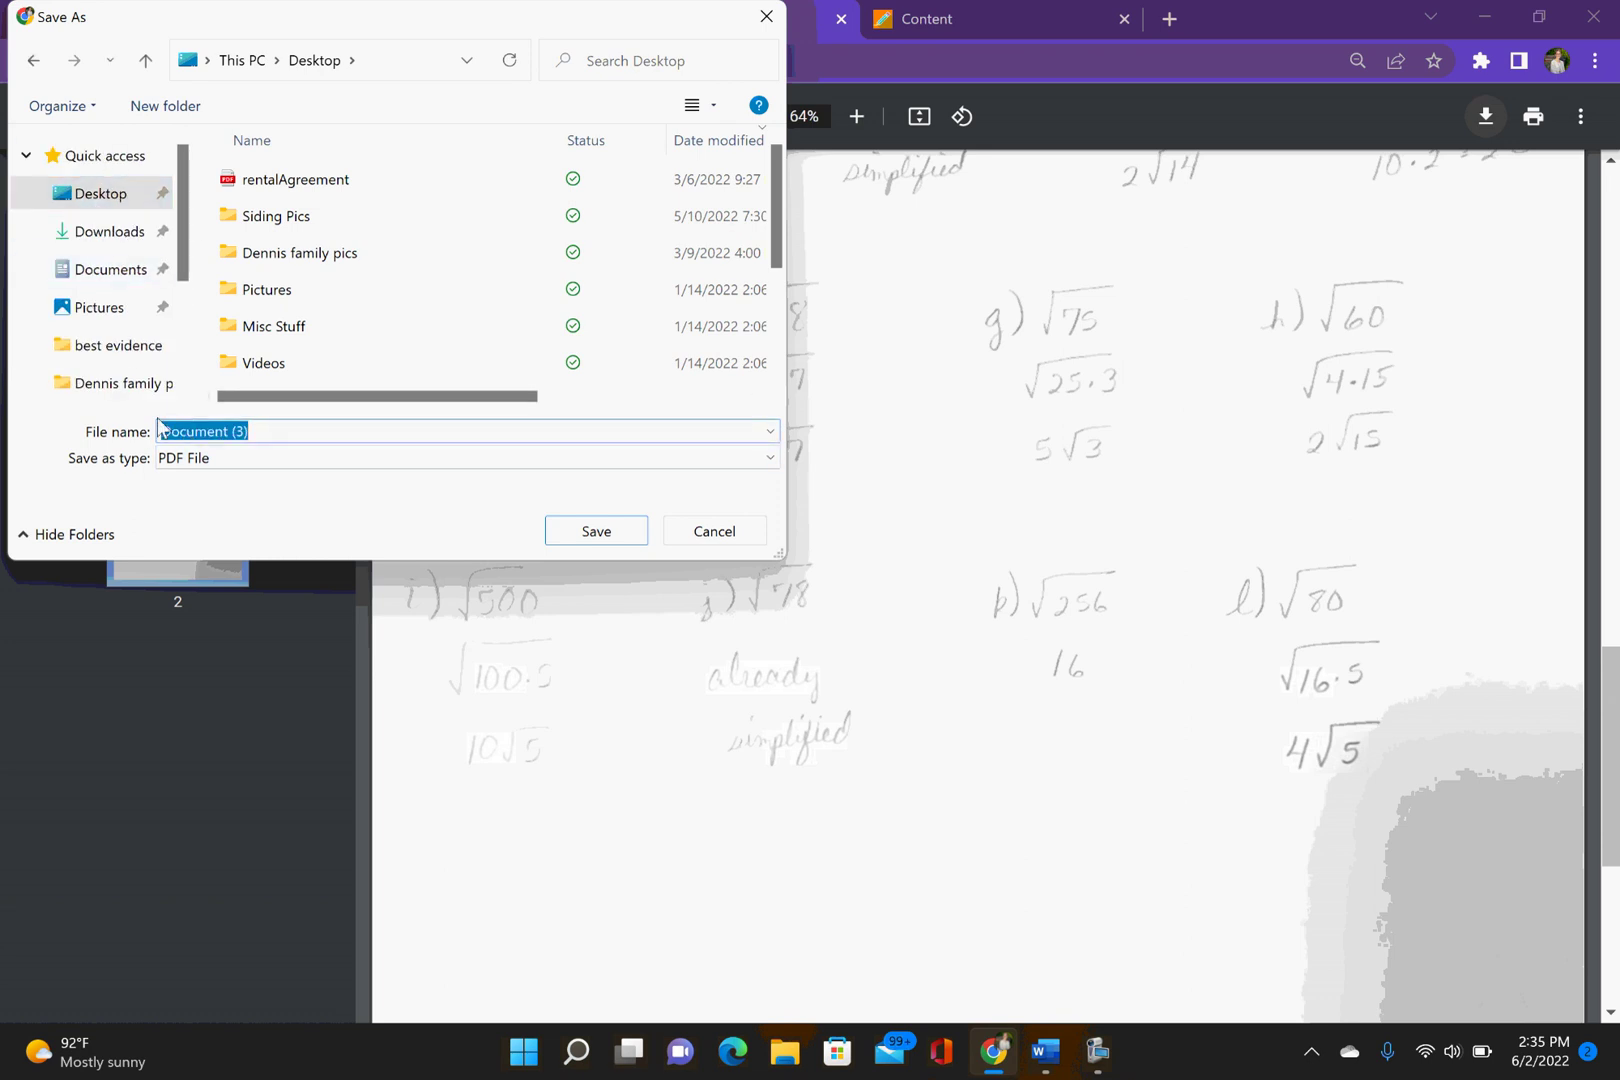
text(Quiz 2AB)
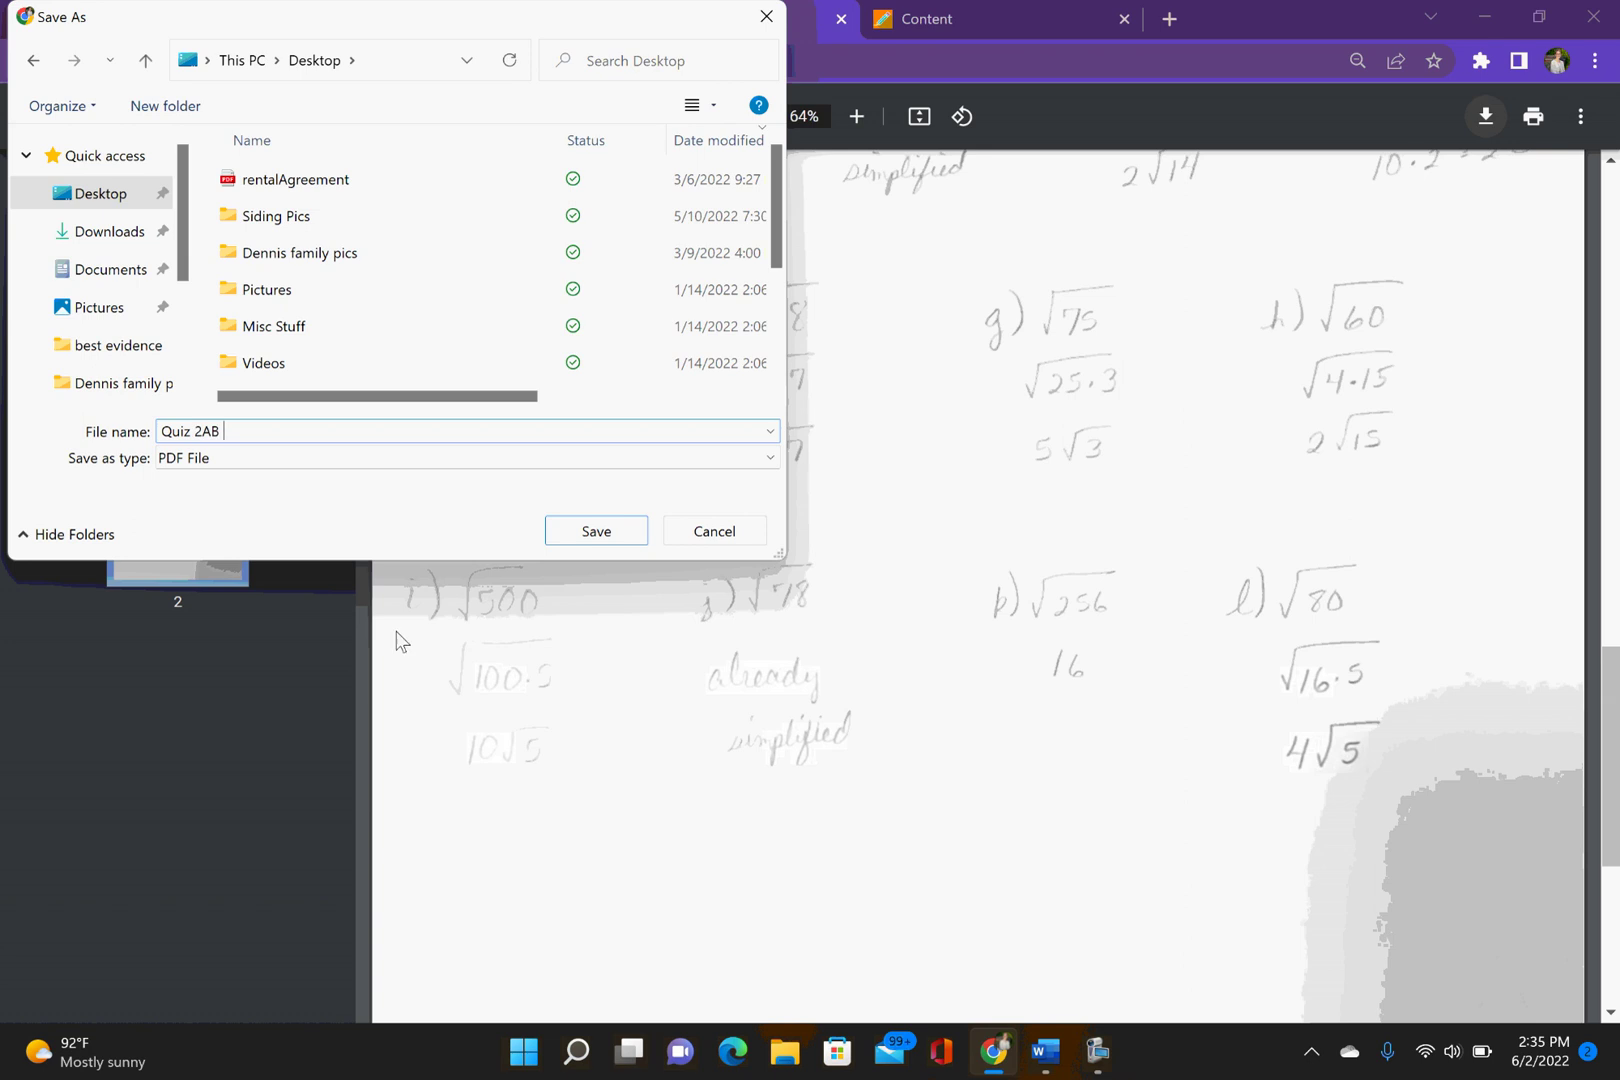
click(556, 540)
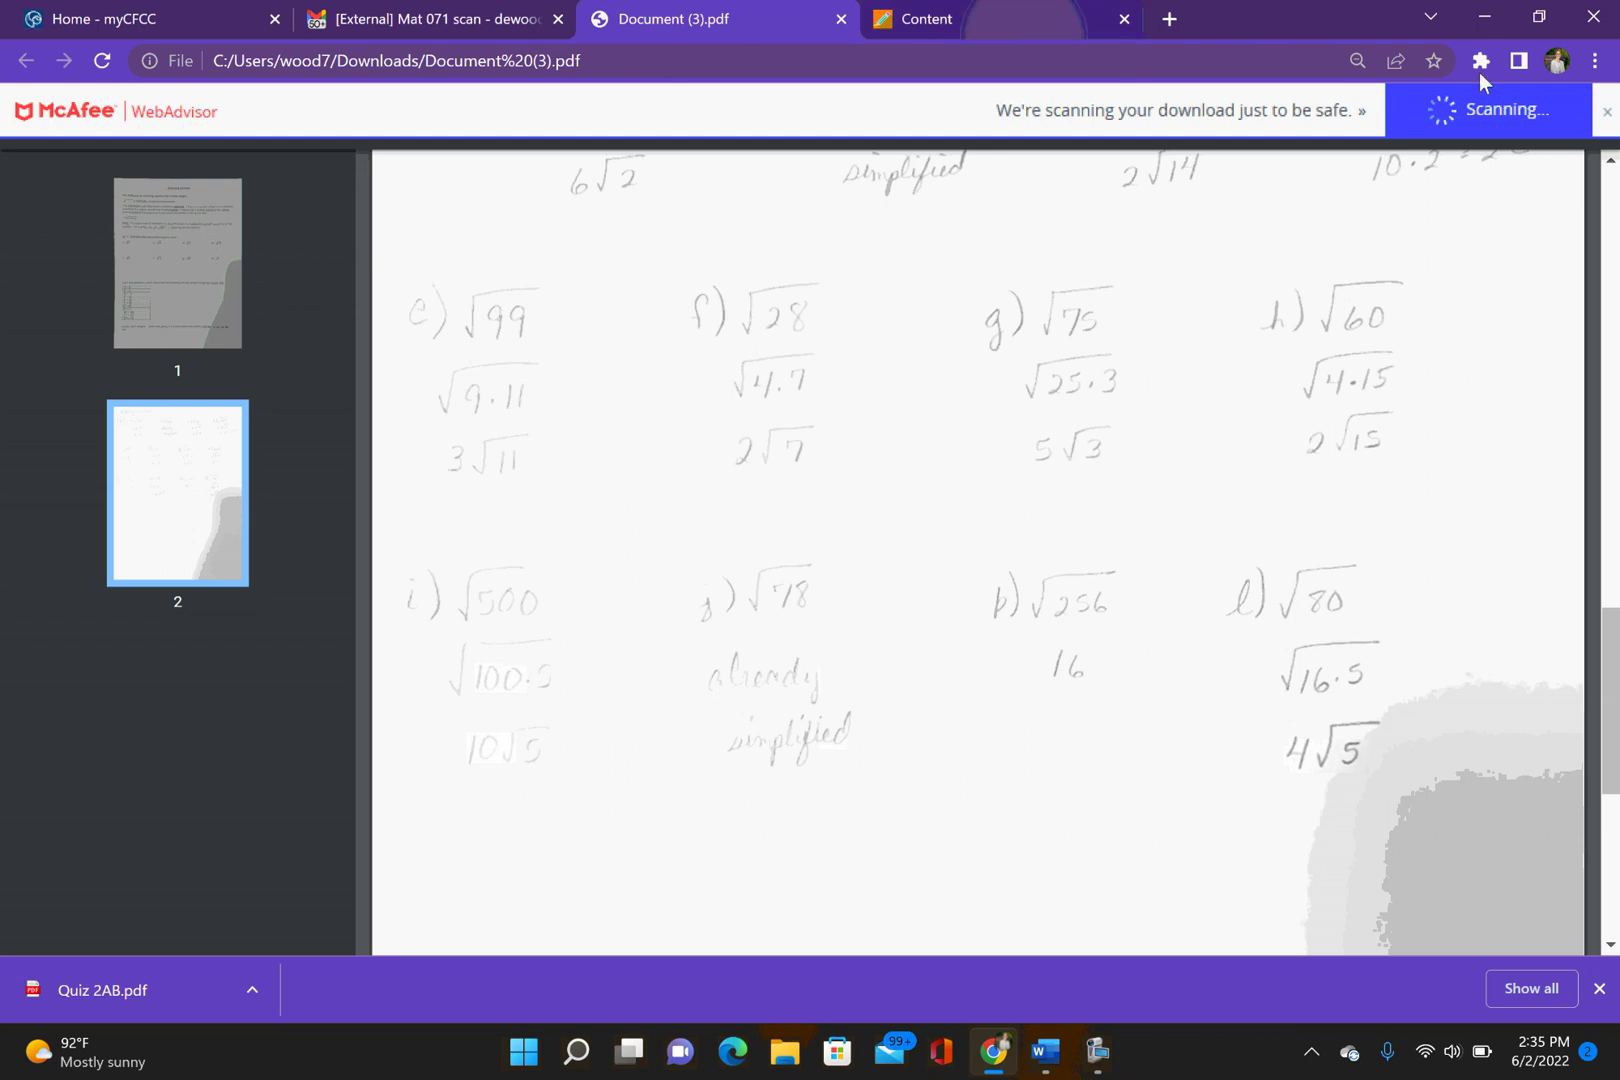
click(1607, 111)
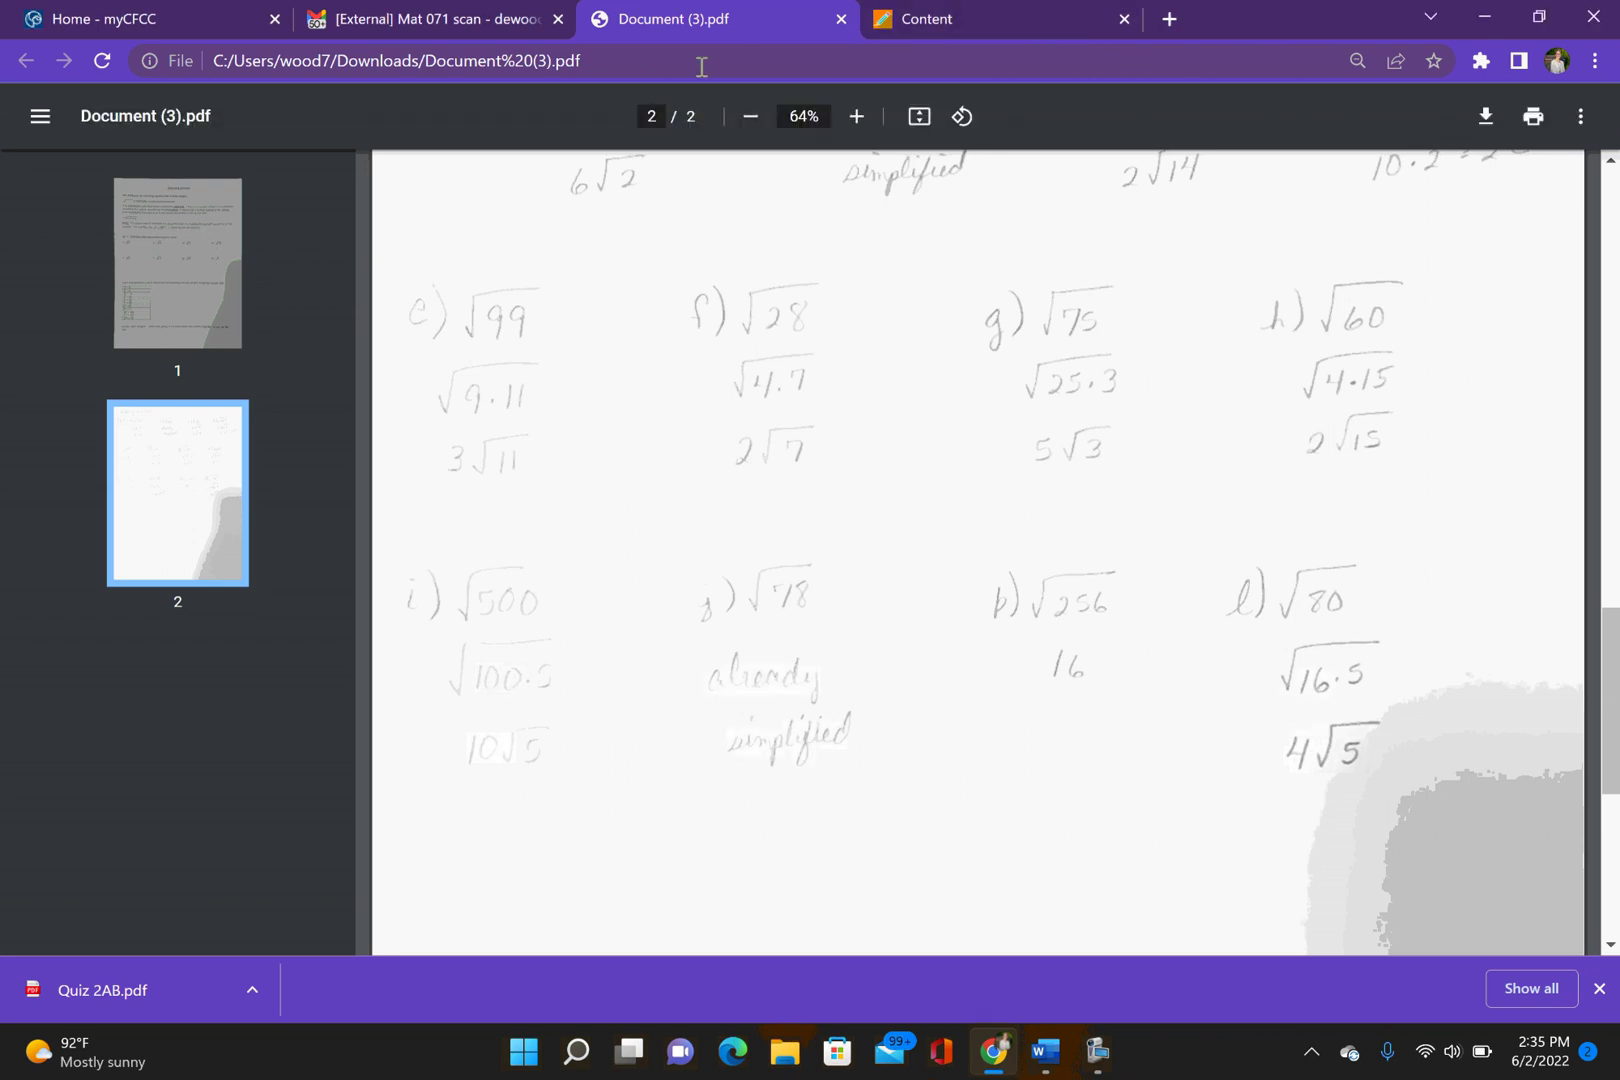
Close the scanned PDF, return to the Gmail inbox and open the "Mat 071 pics" email
click(841, 19)
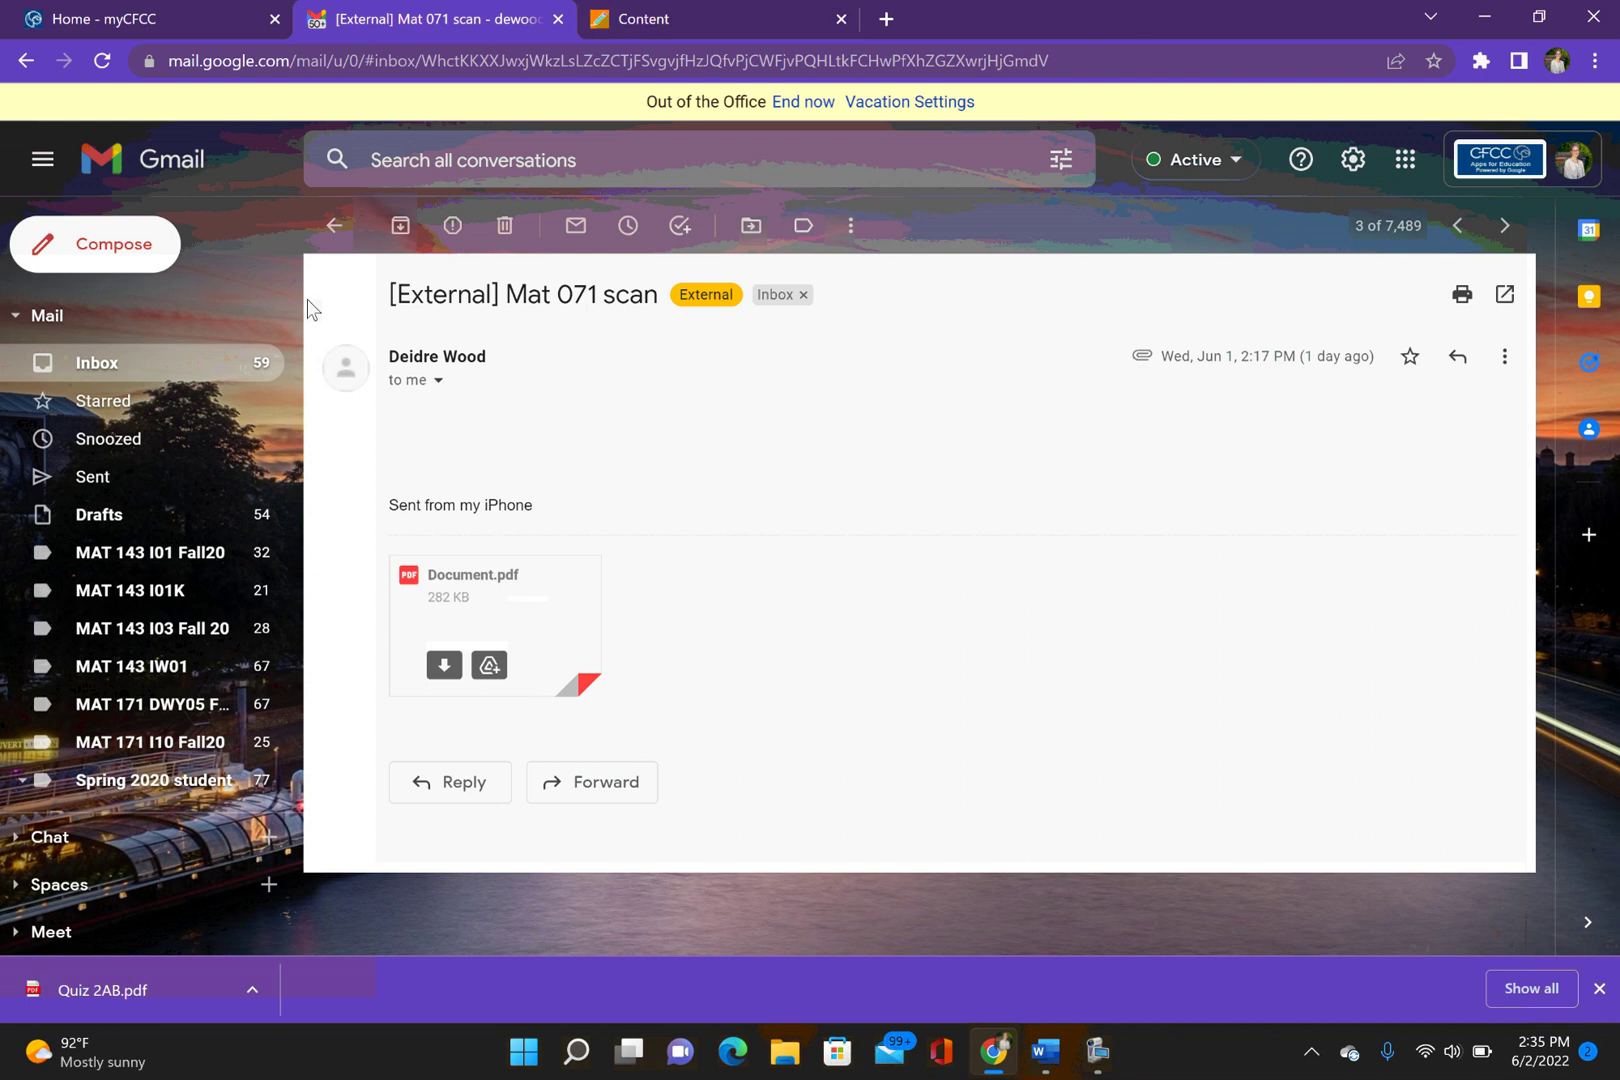
click(84, 364)
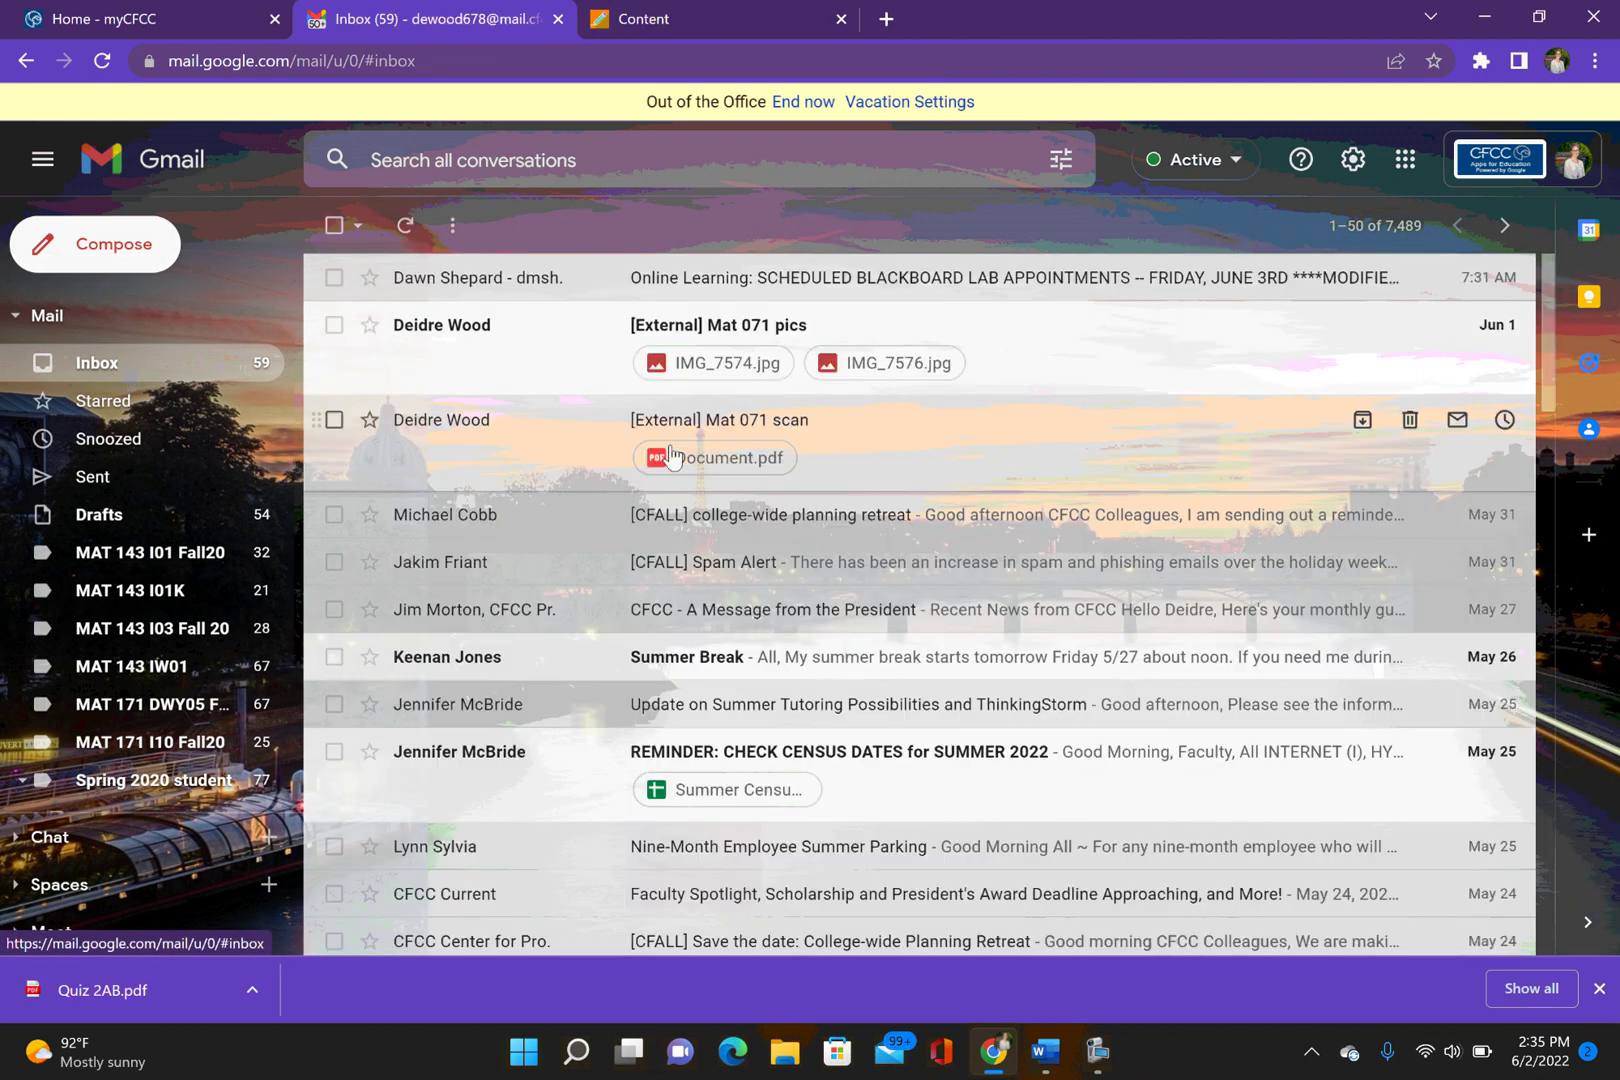
click(737, 333)
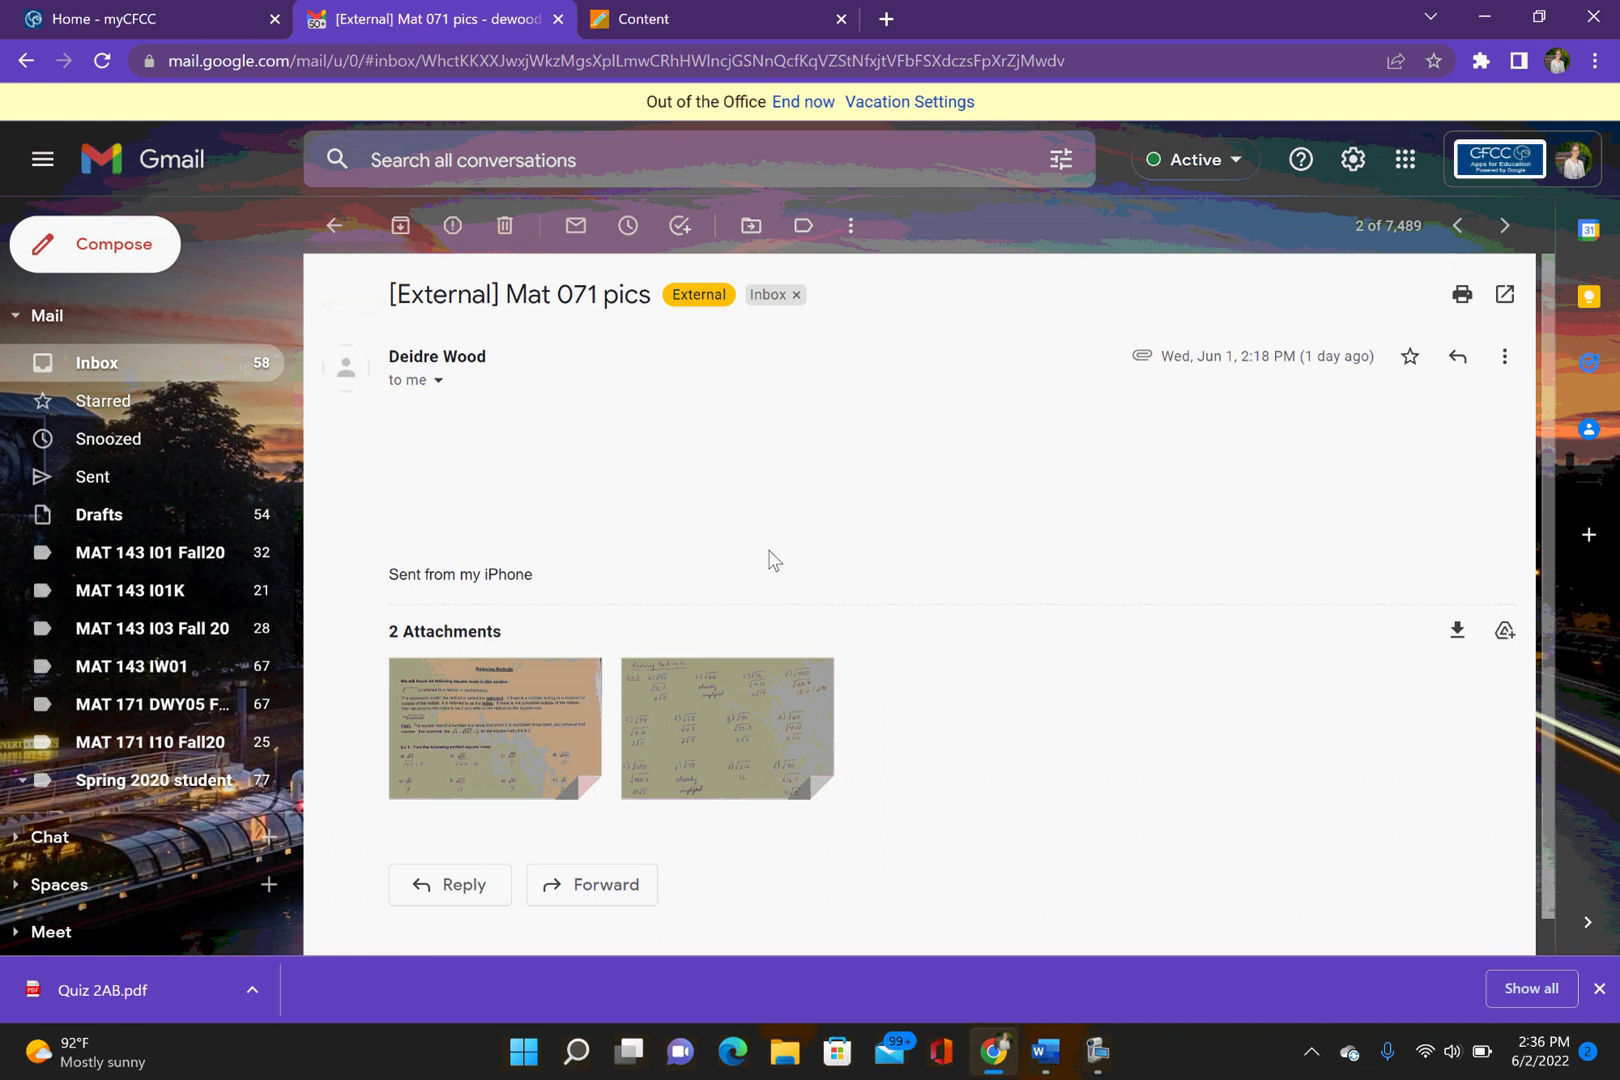
Preview the attached photos IMG_7574.jpg and IMG_7576.jpg, and return to the email
click(472, 702)
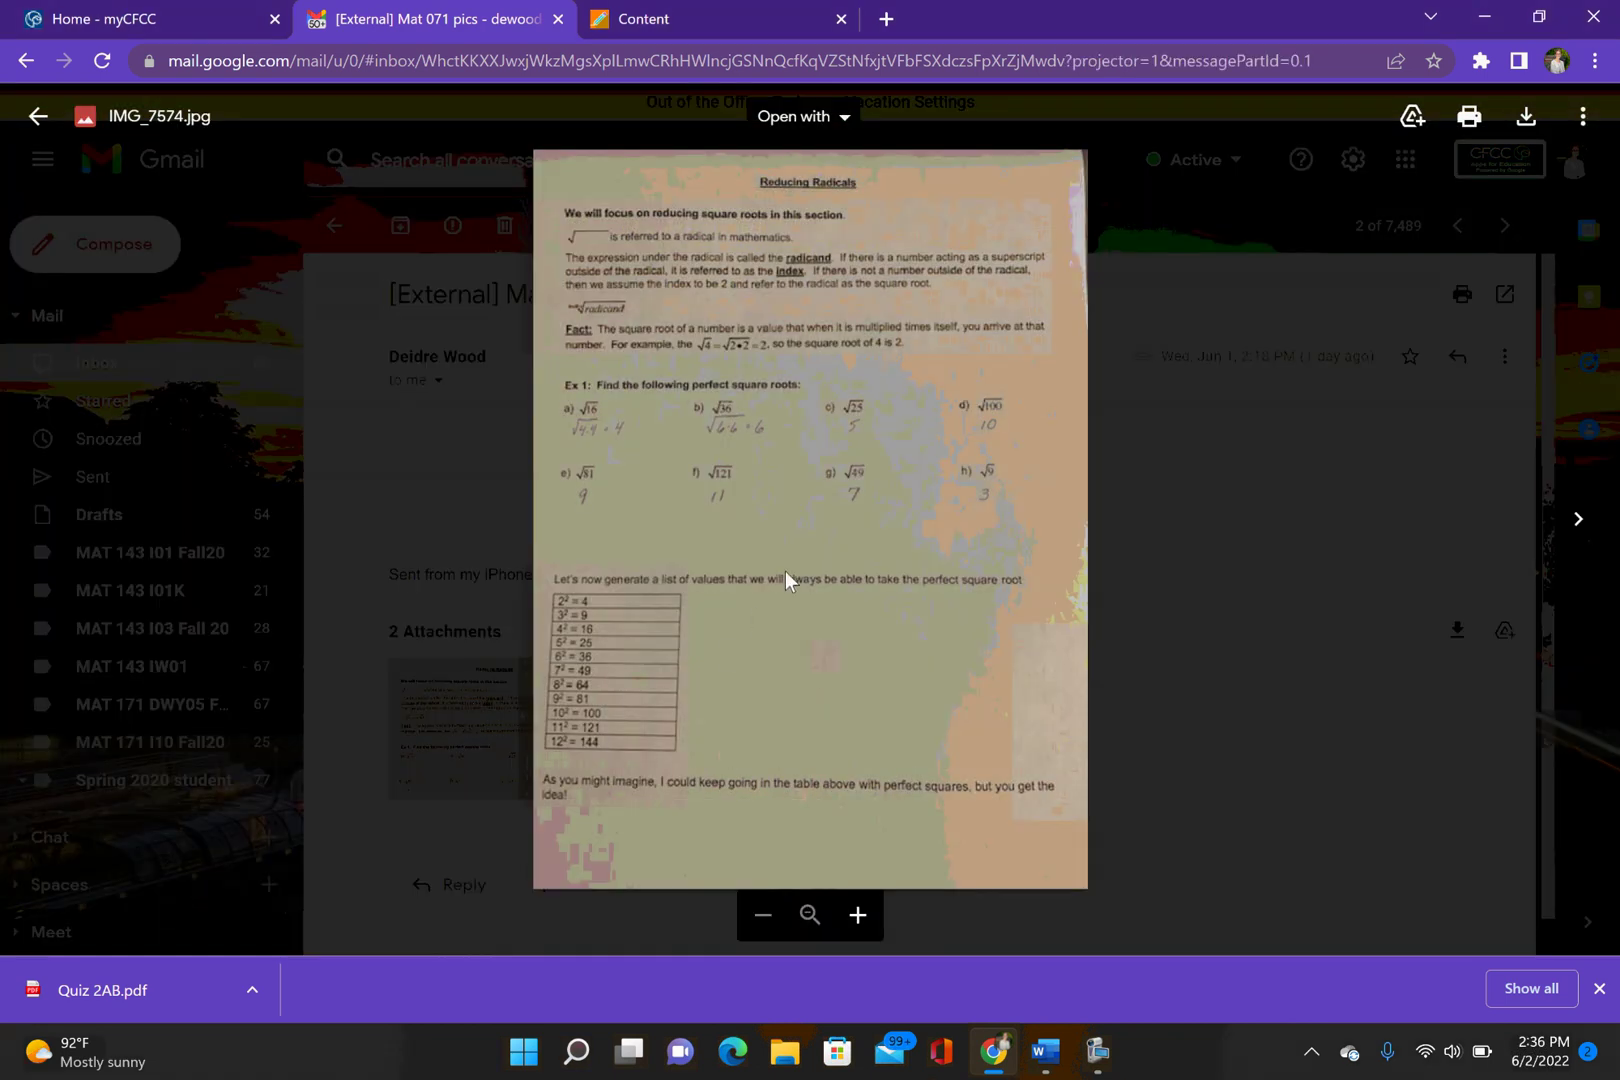
click(1577, 518)
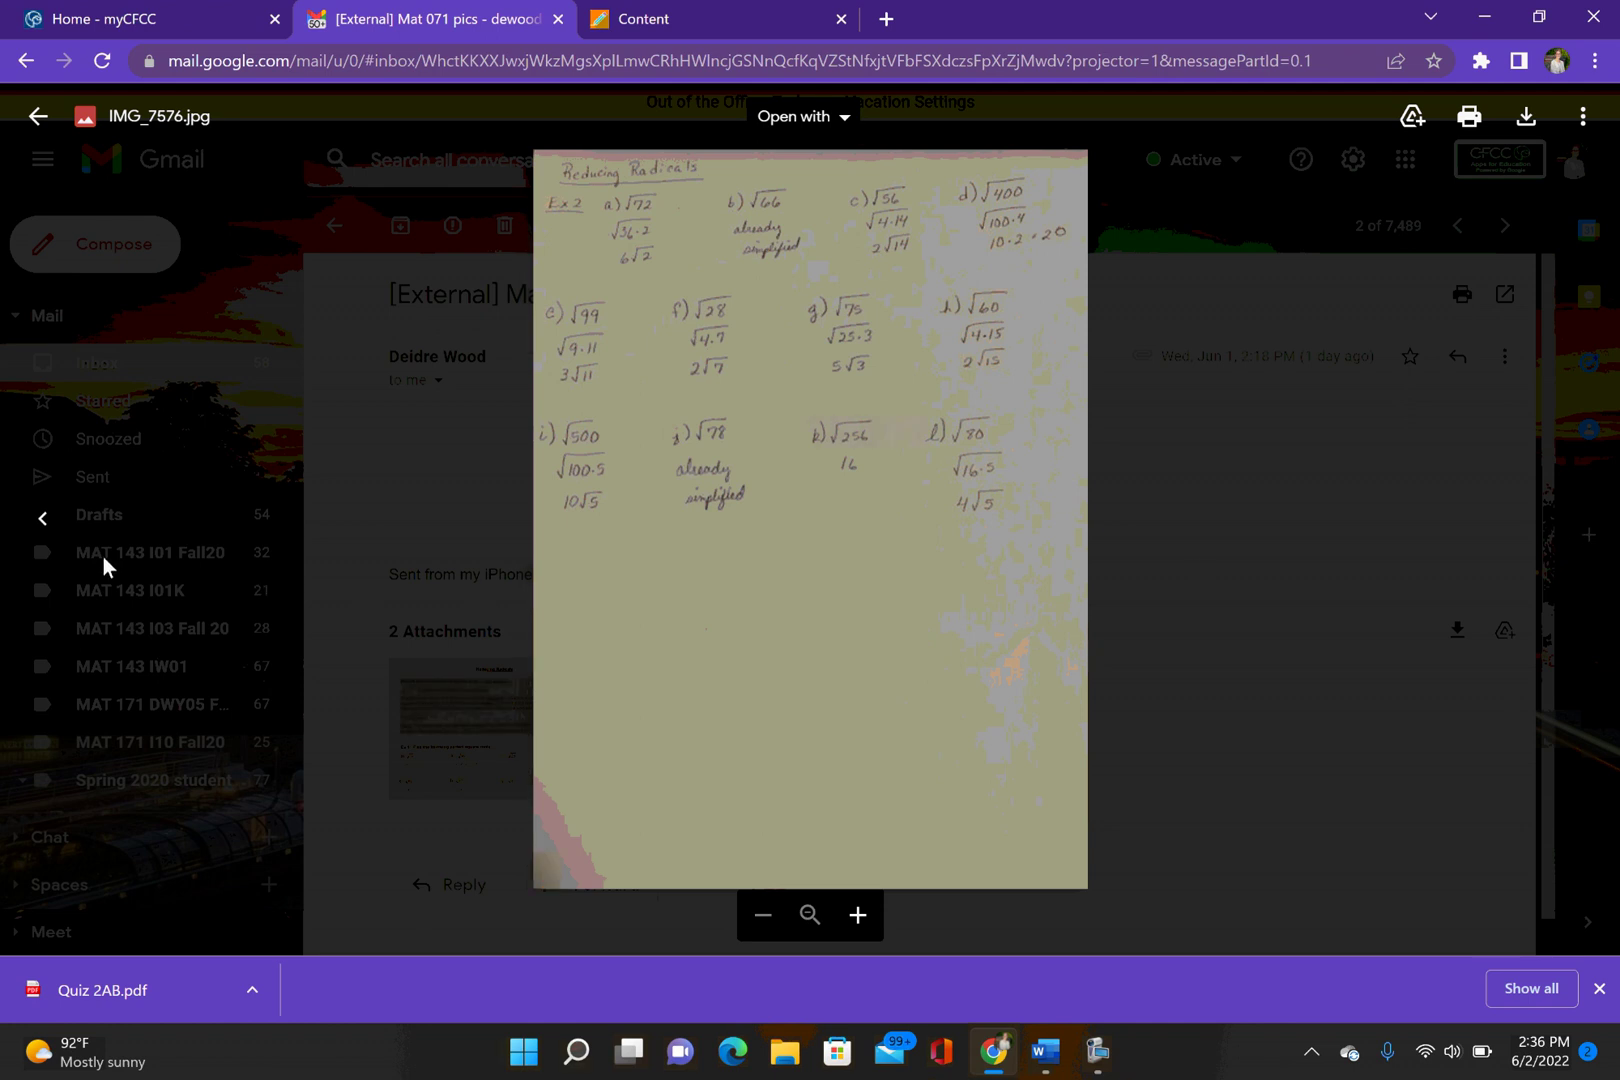
click(44, 519)
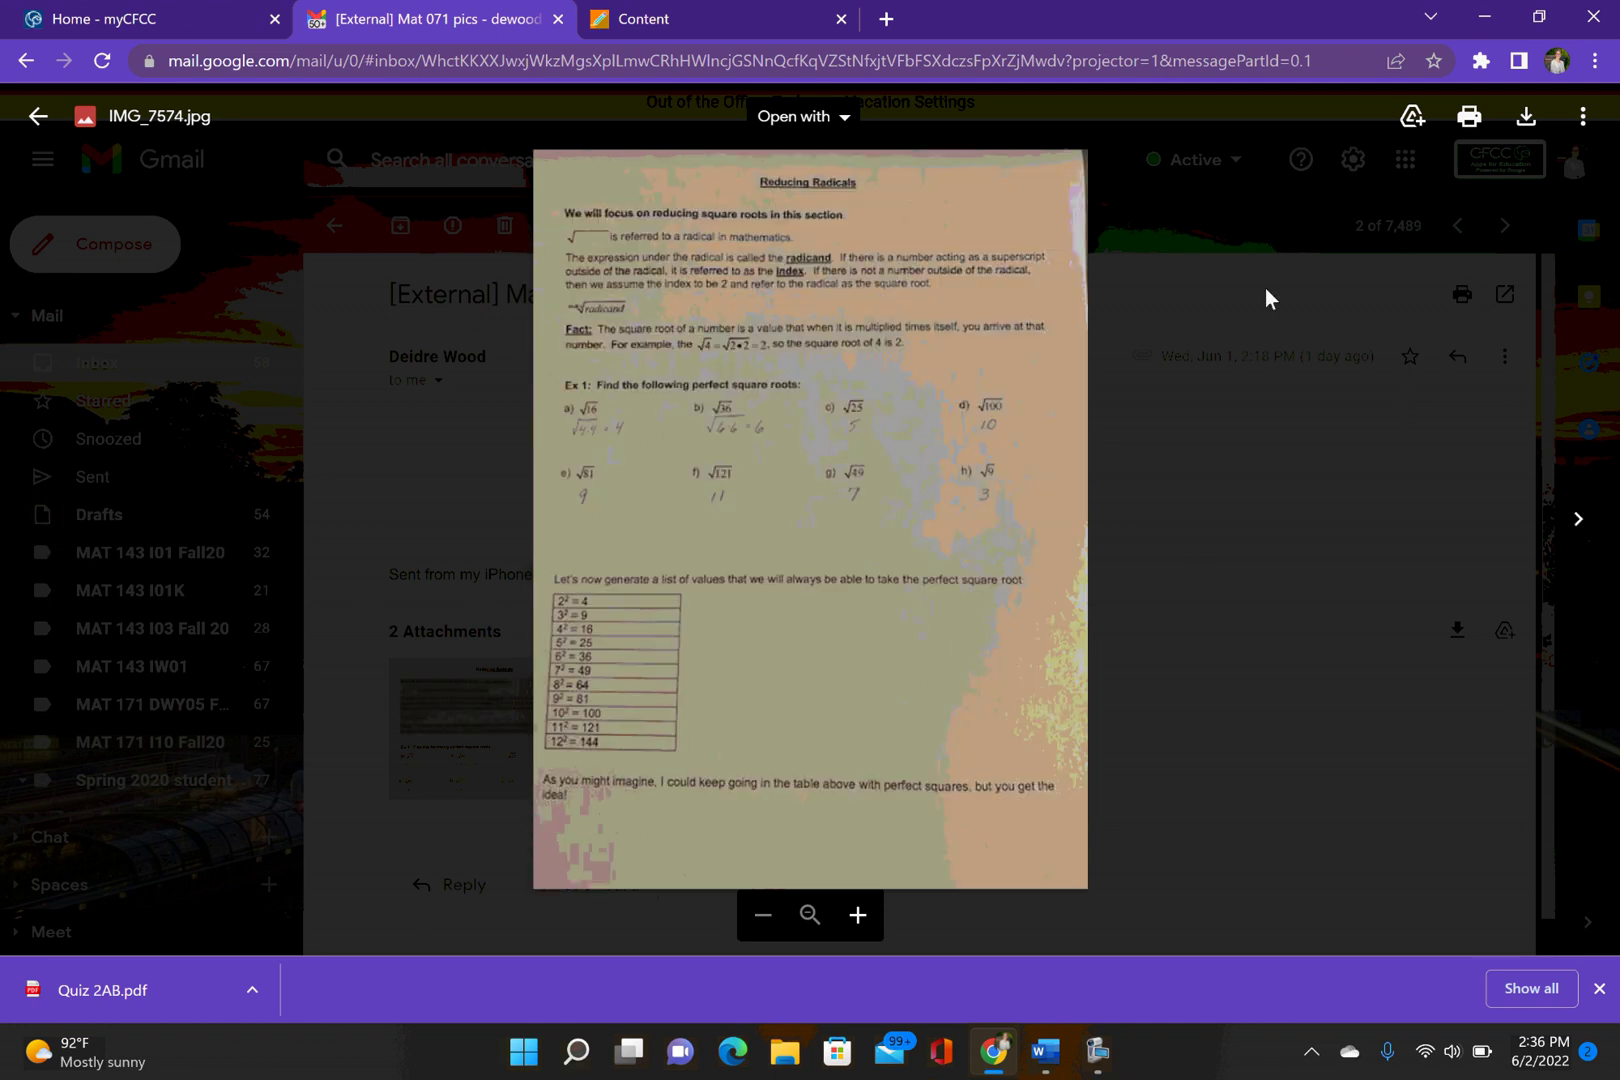
click(40, 122)
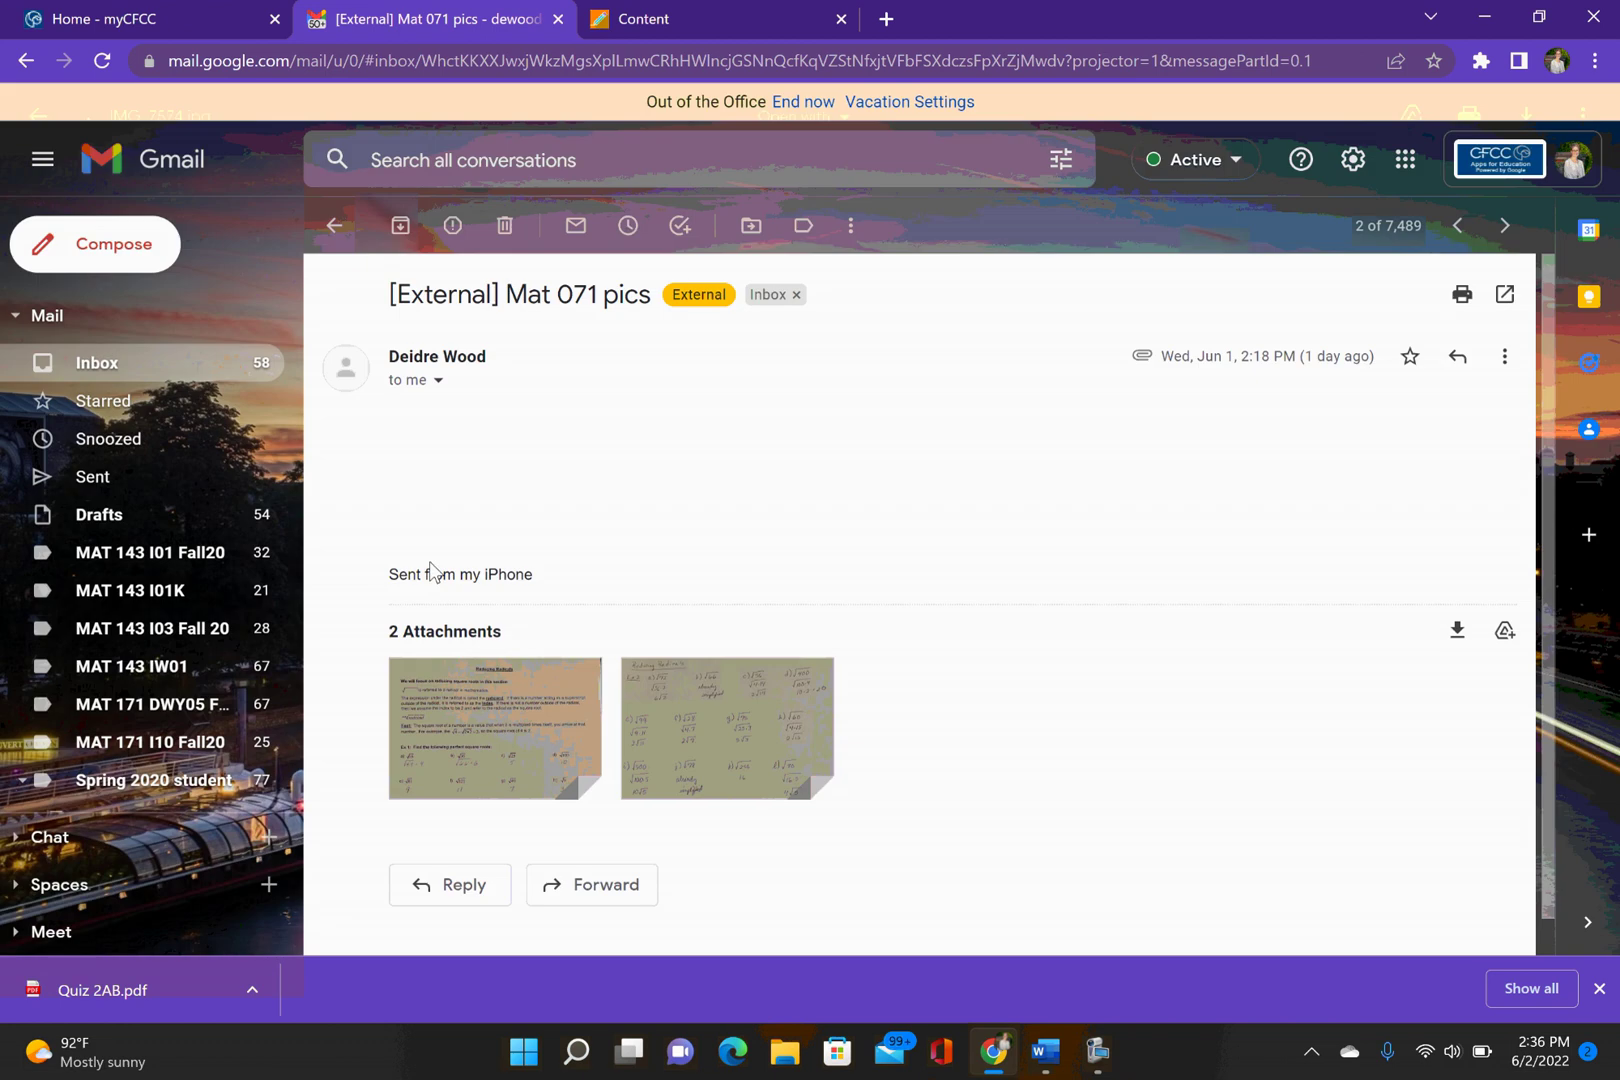
Download both photo attachments, IMG_7574.jpg and IMG_7576.jpg, and open the downloaded IMG_7574 in Photos
mouse_move(706, 795)
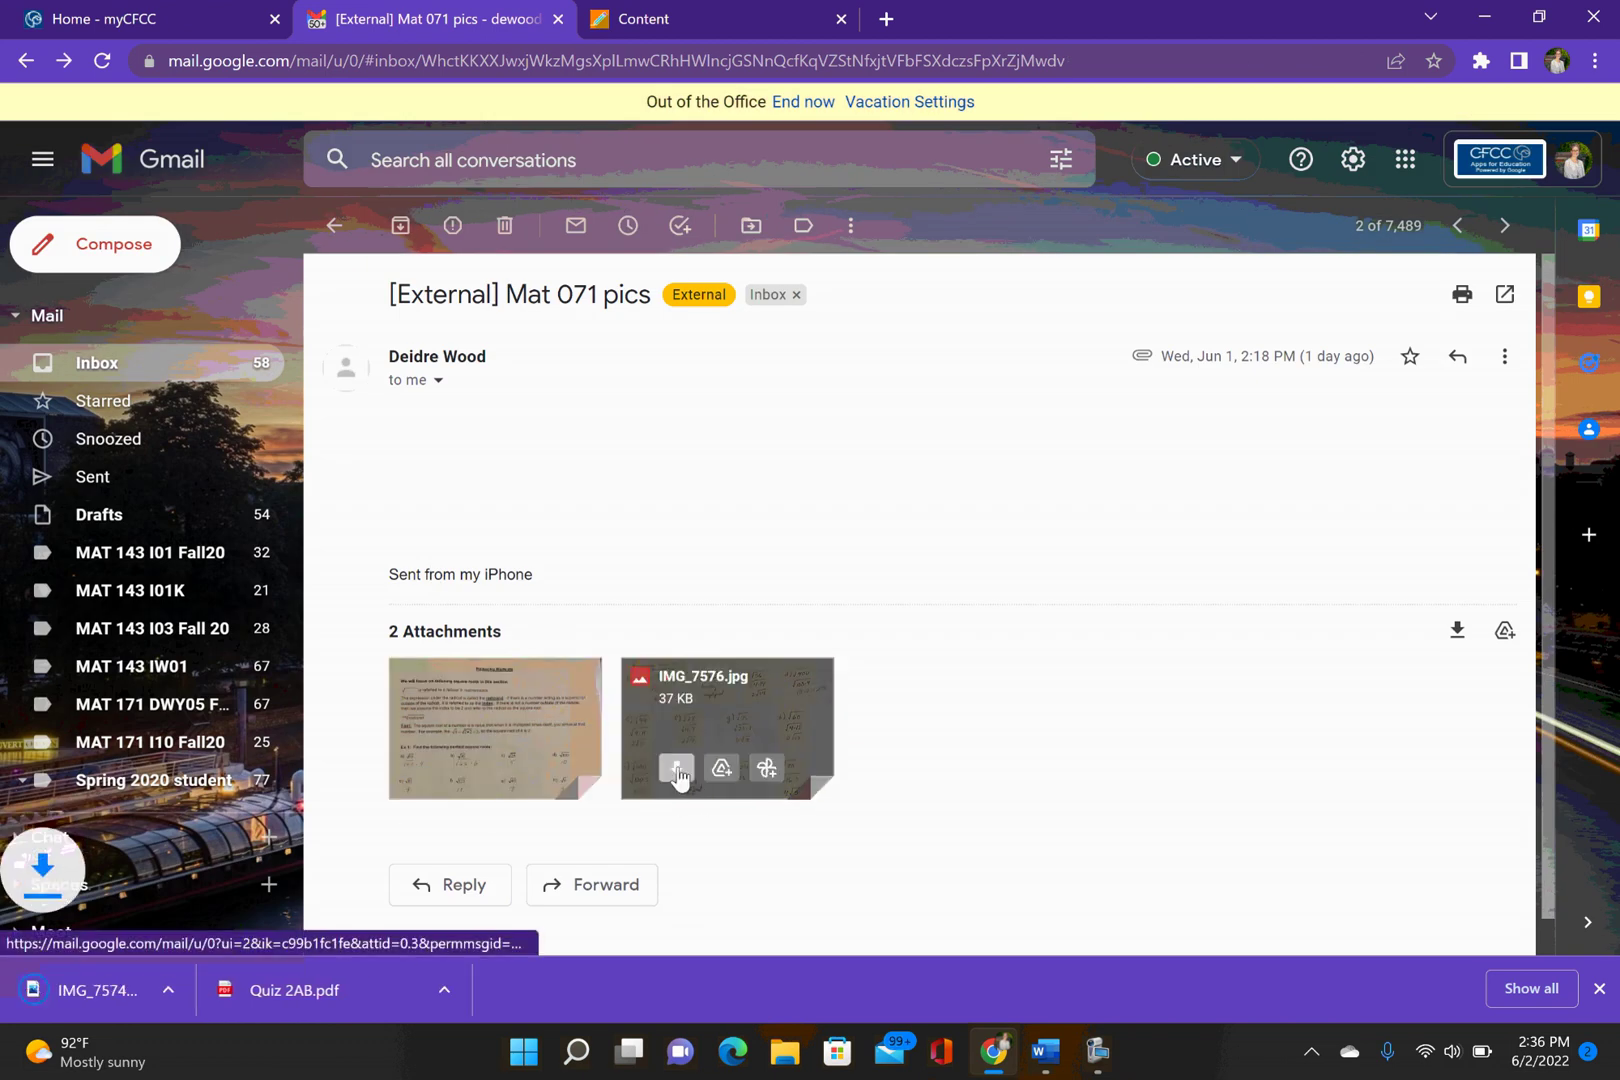
click(676, 767)
click(449, 993)
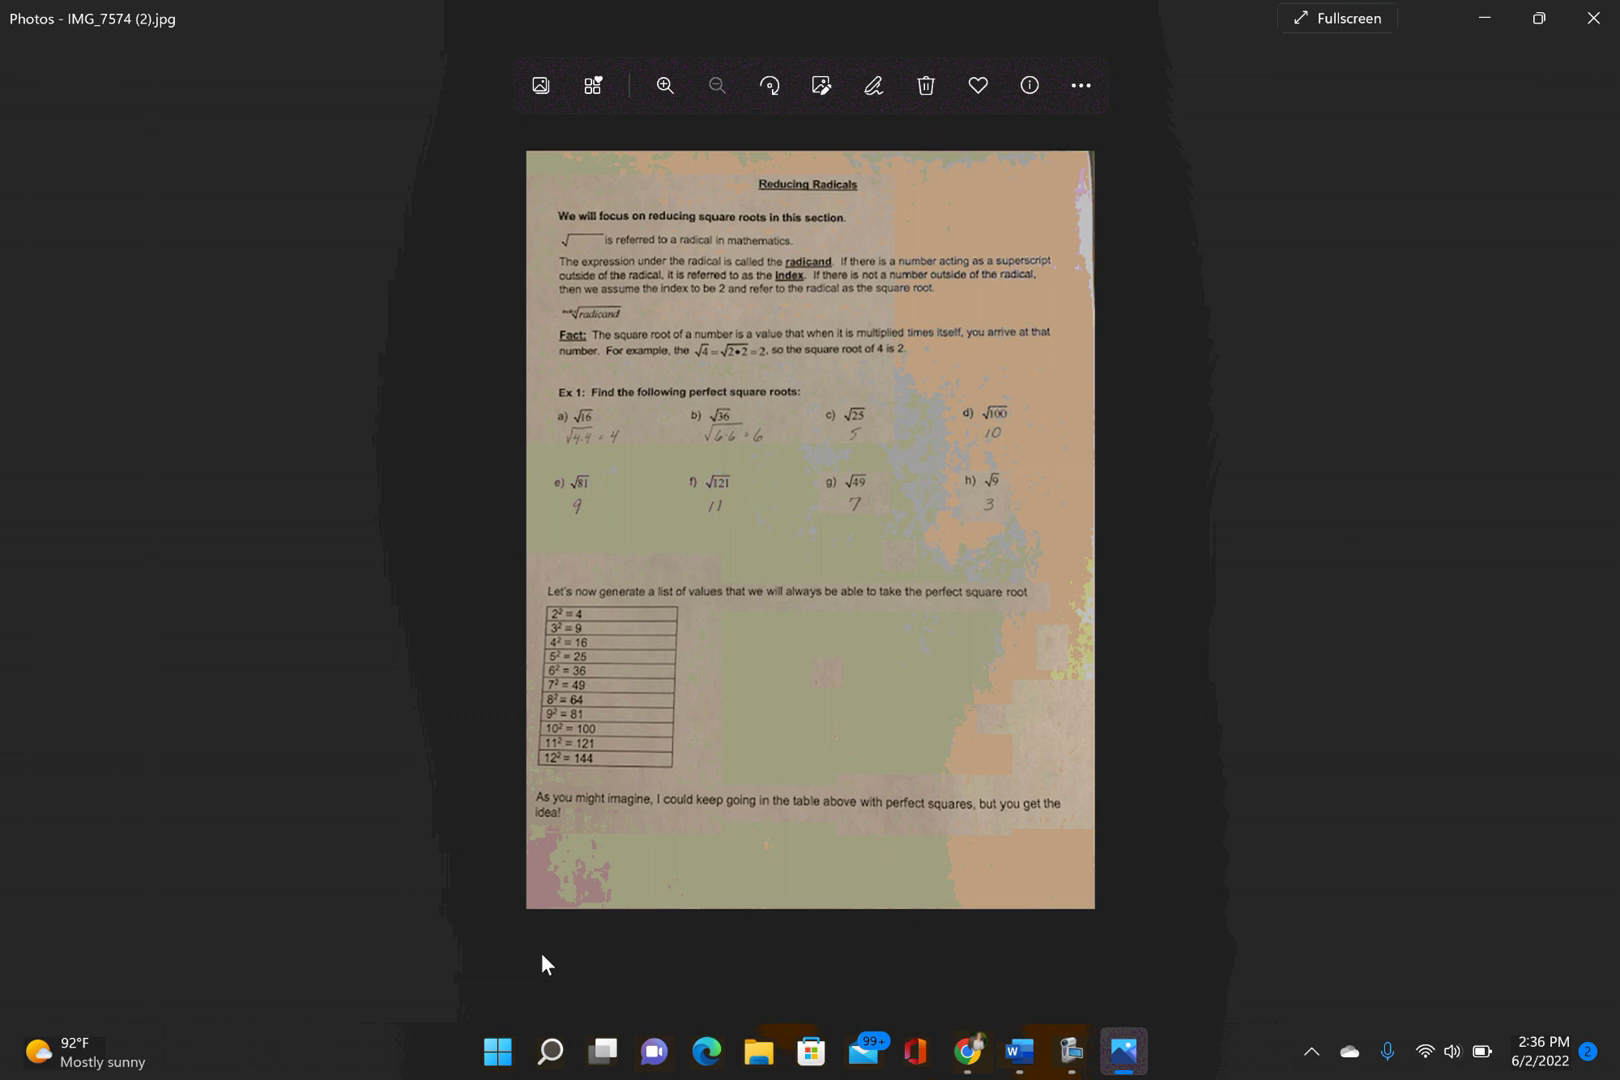
Save a copy of the first page's photo to the Desktop as "Quiz 2AB pg1" in .jpg format and close it
click(1081, 86)
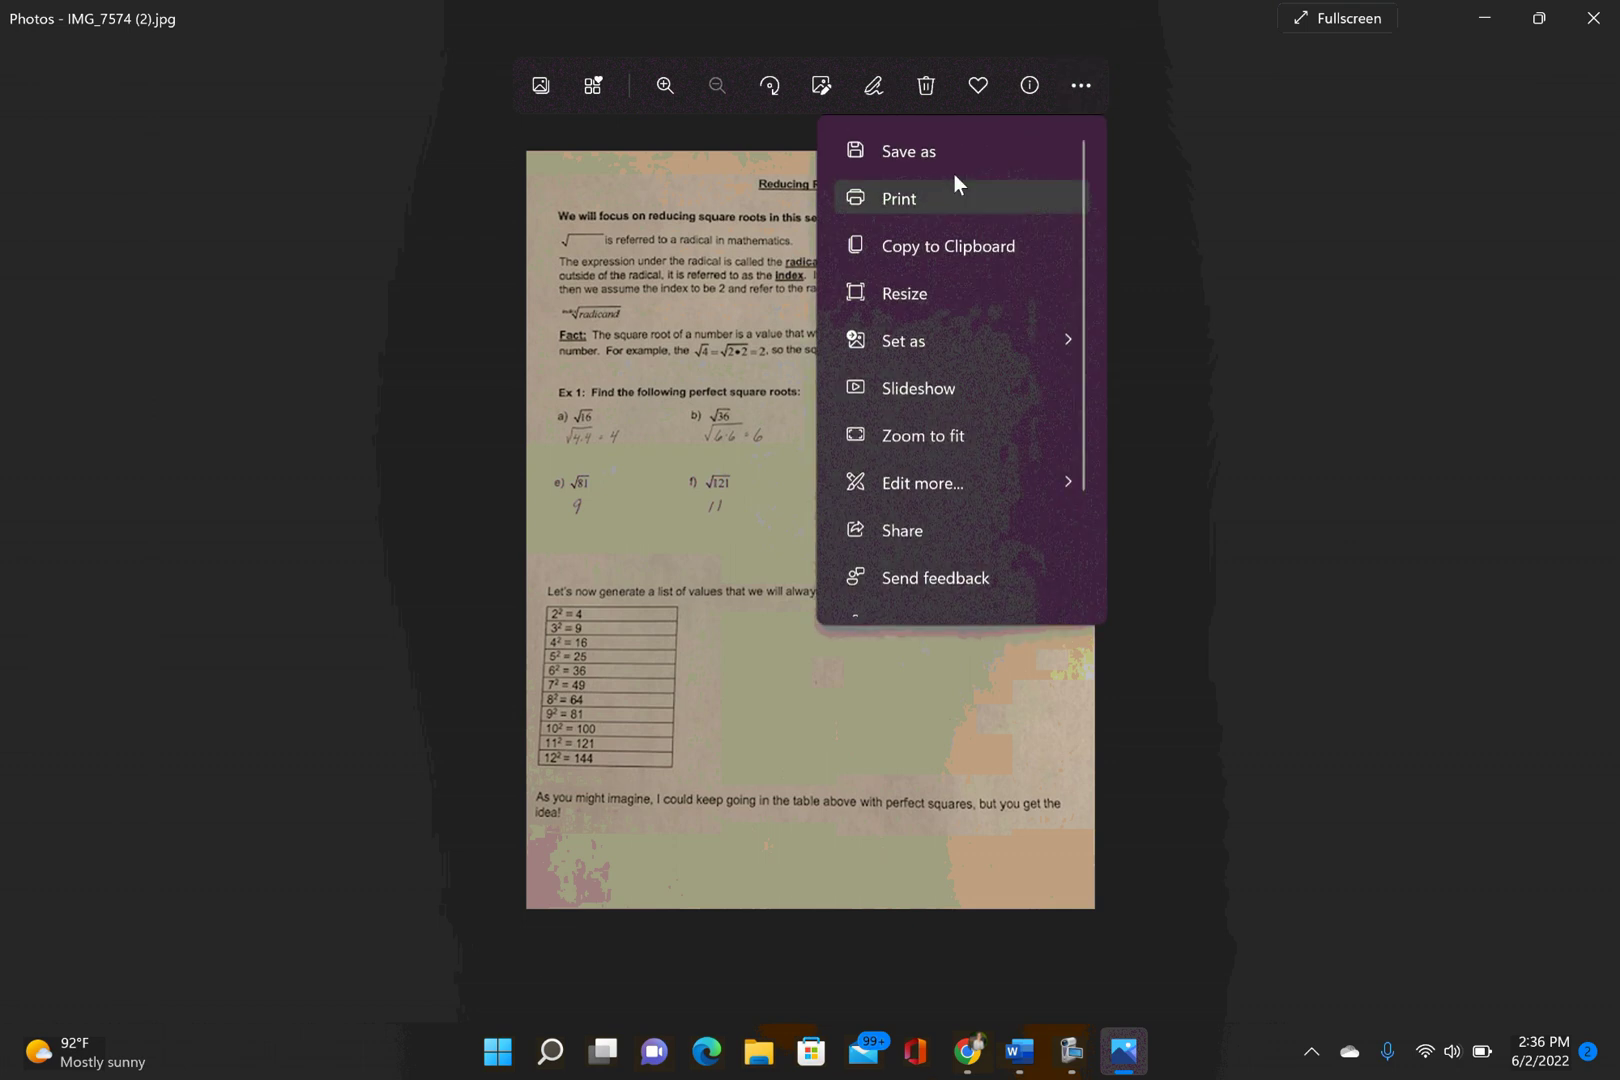
click(929, 160)
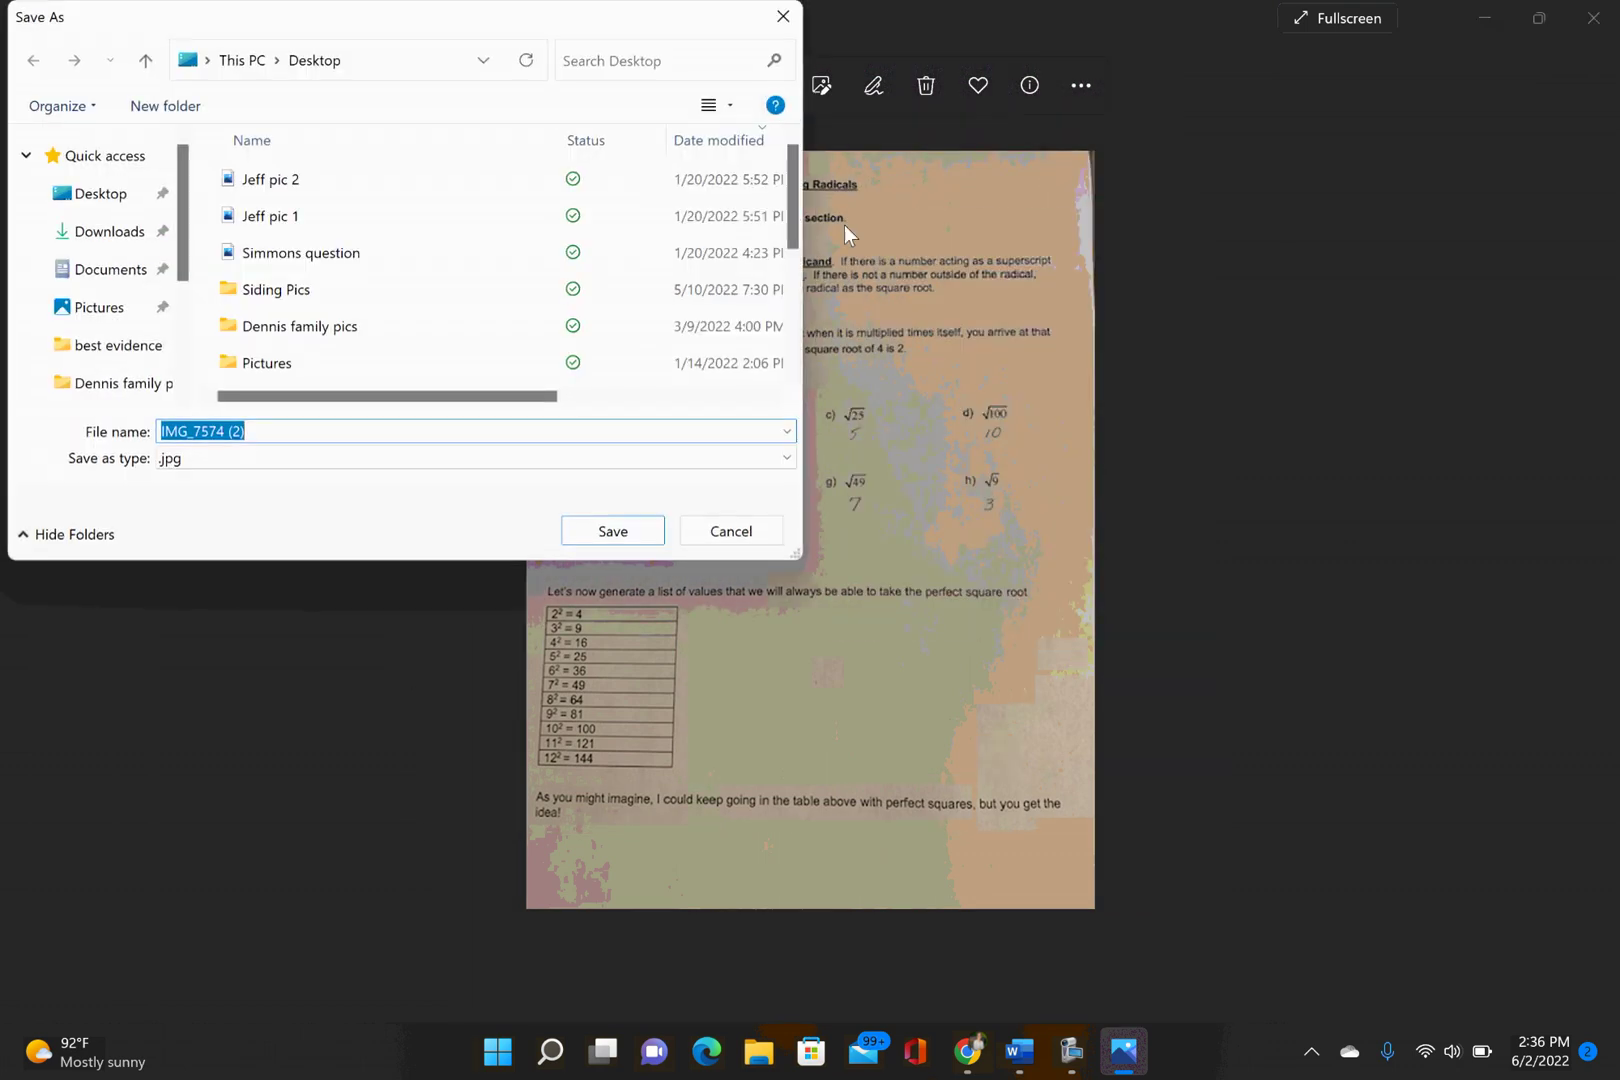
click(100, 193)
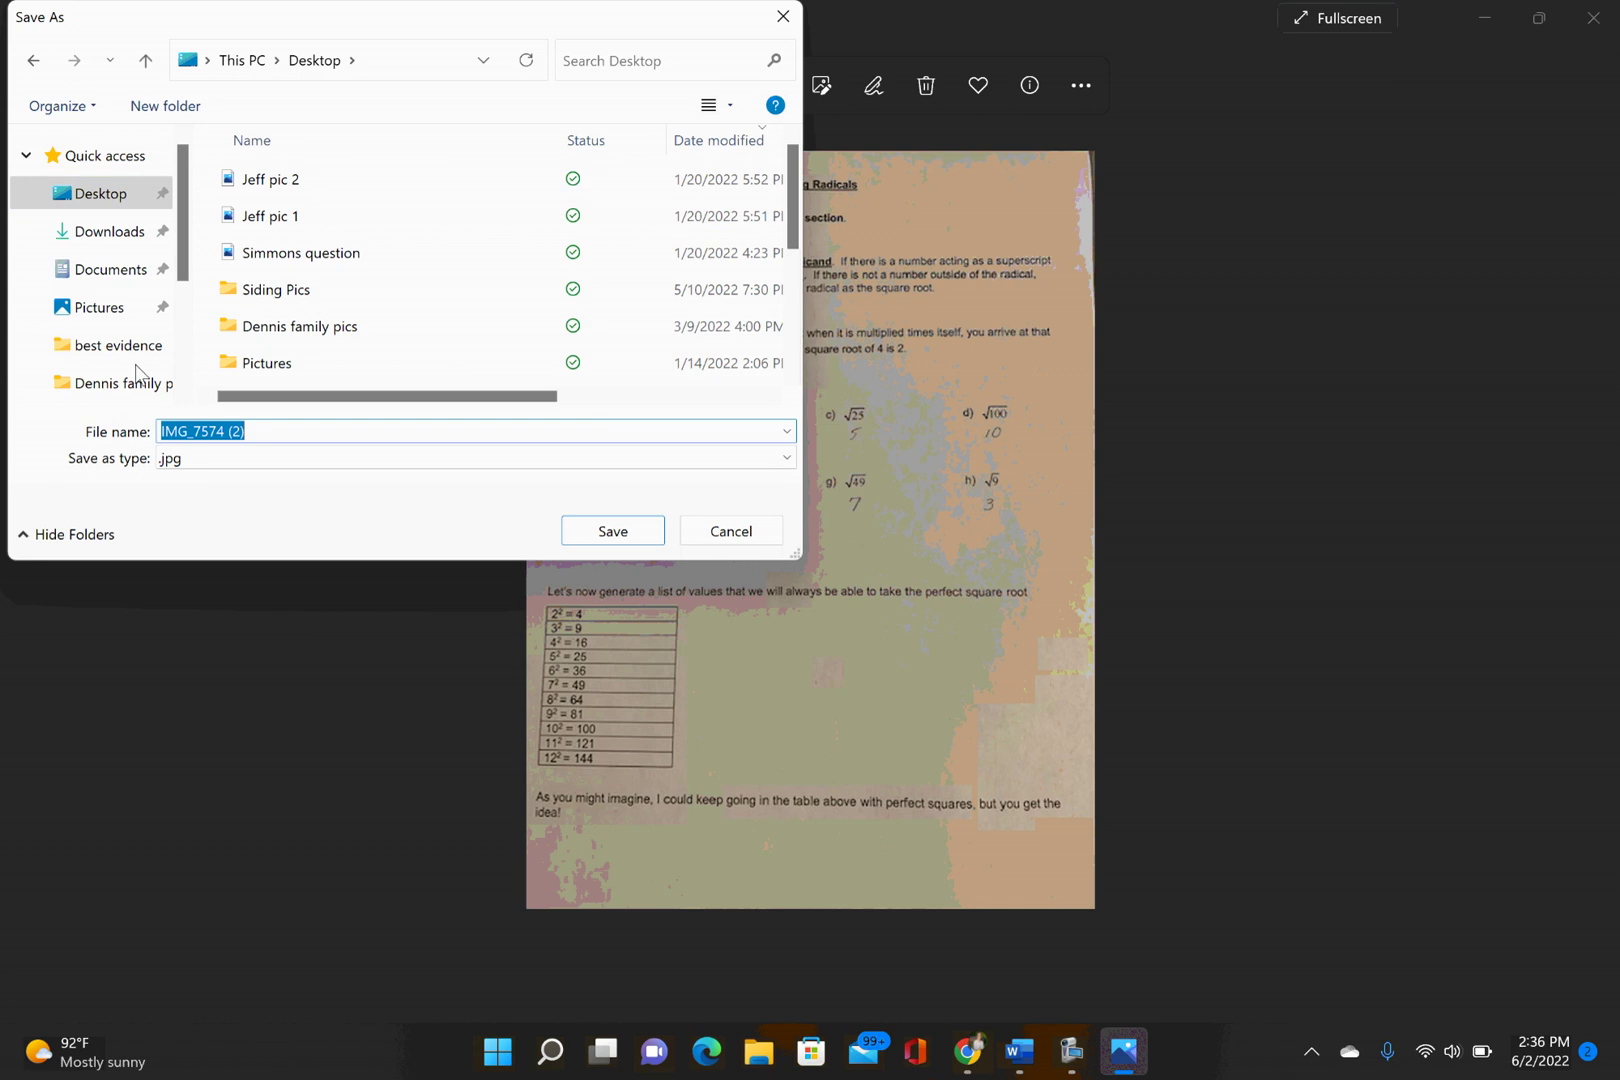
text(Quiz)
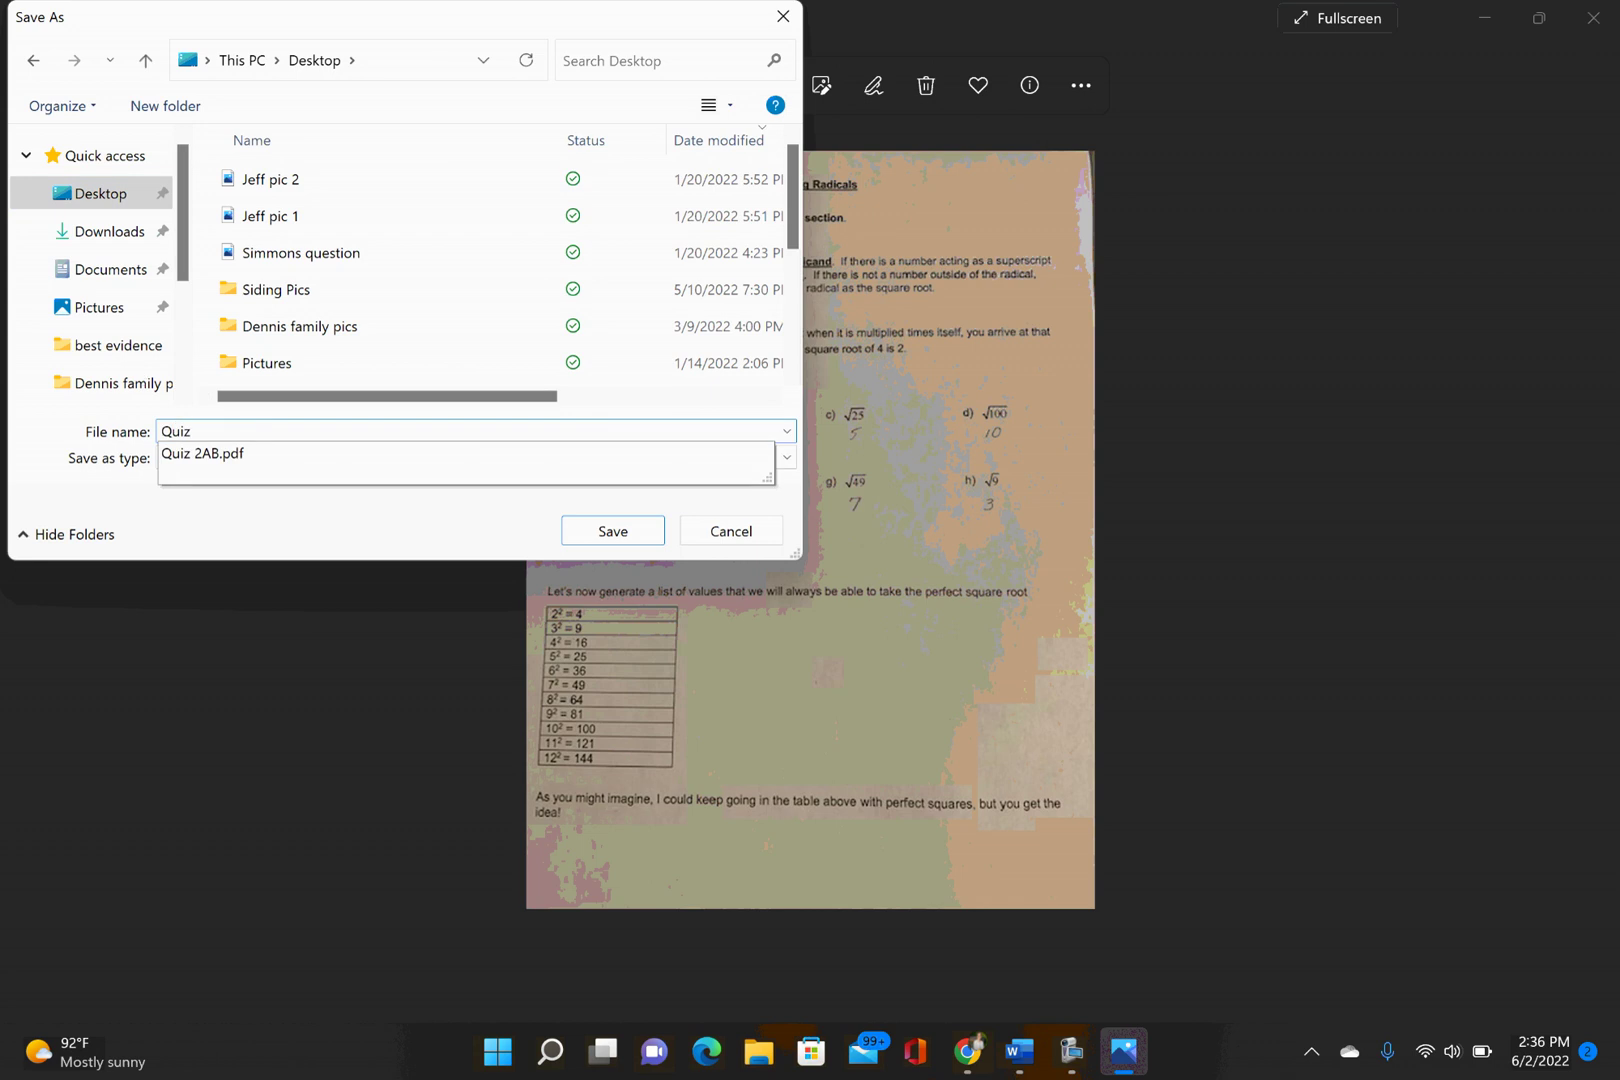
text( 2AB)
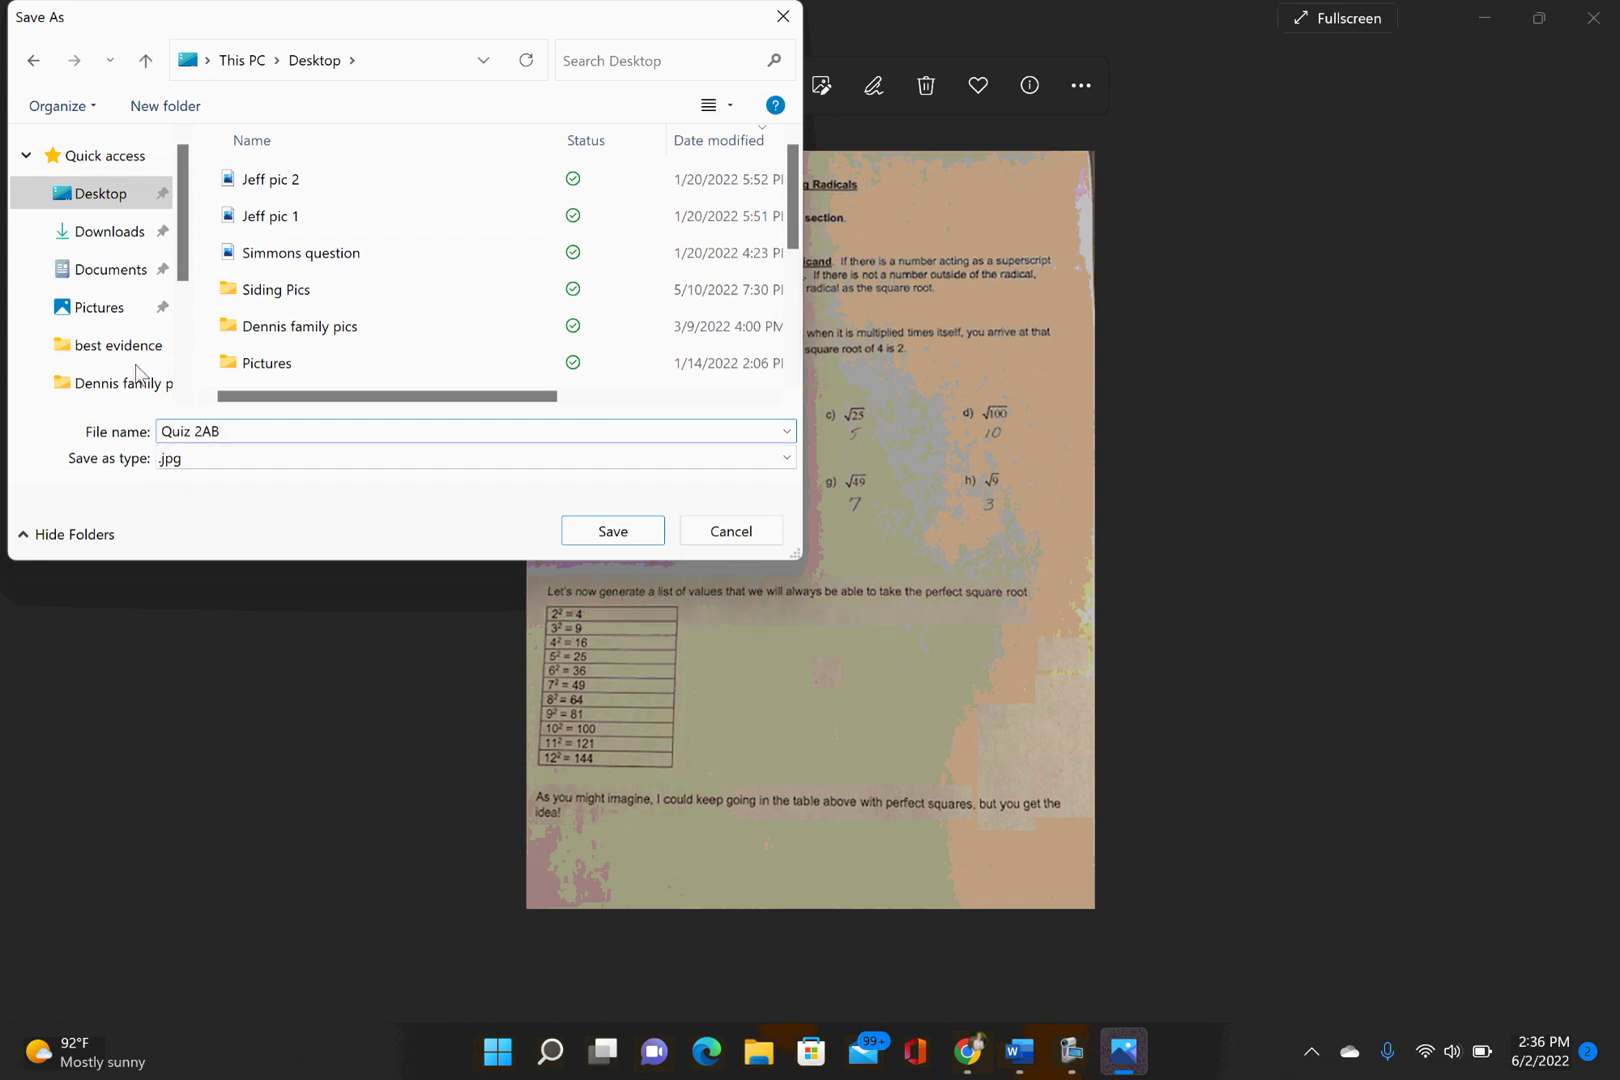
text( pg1)
key(Return)
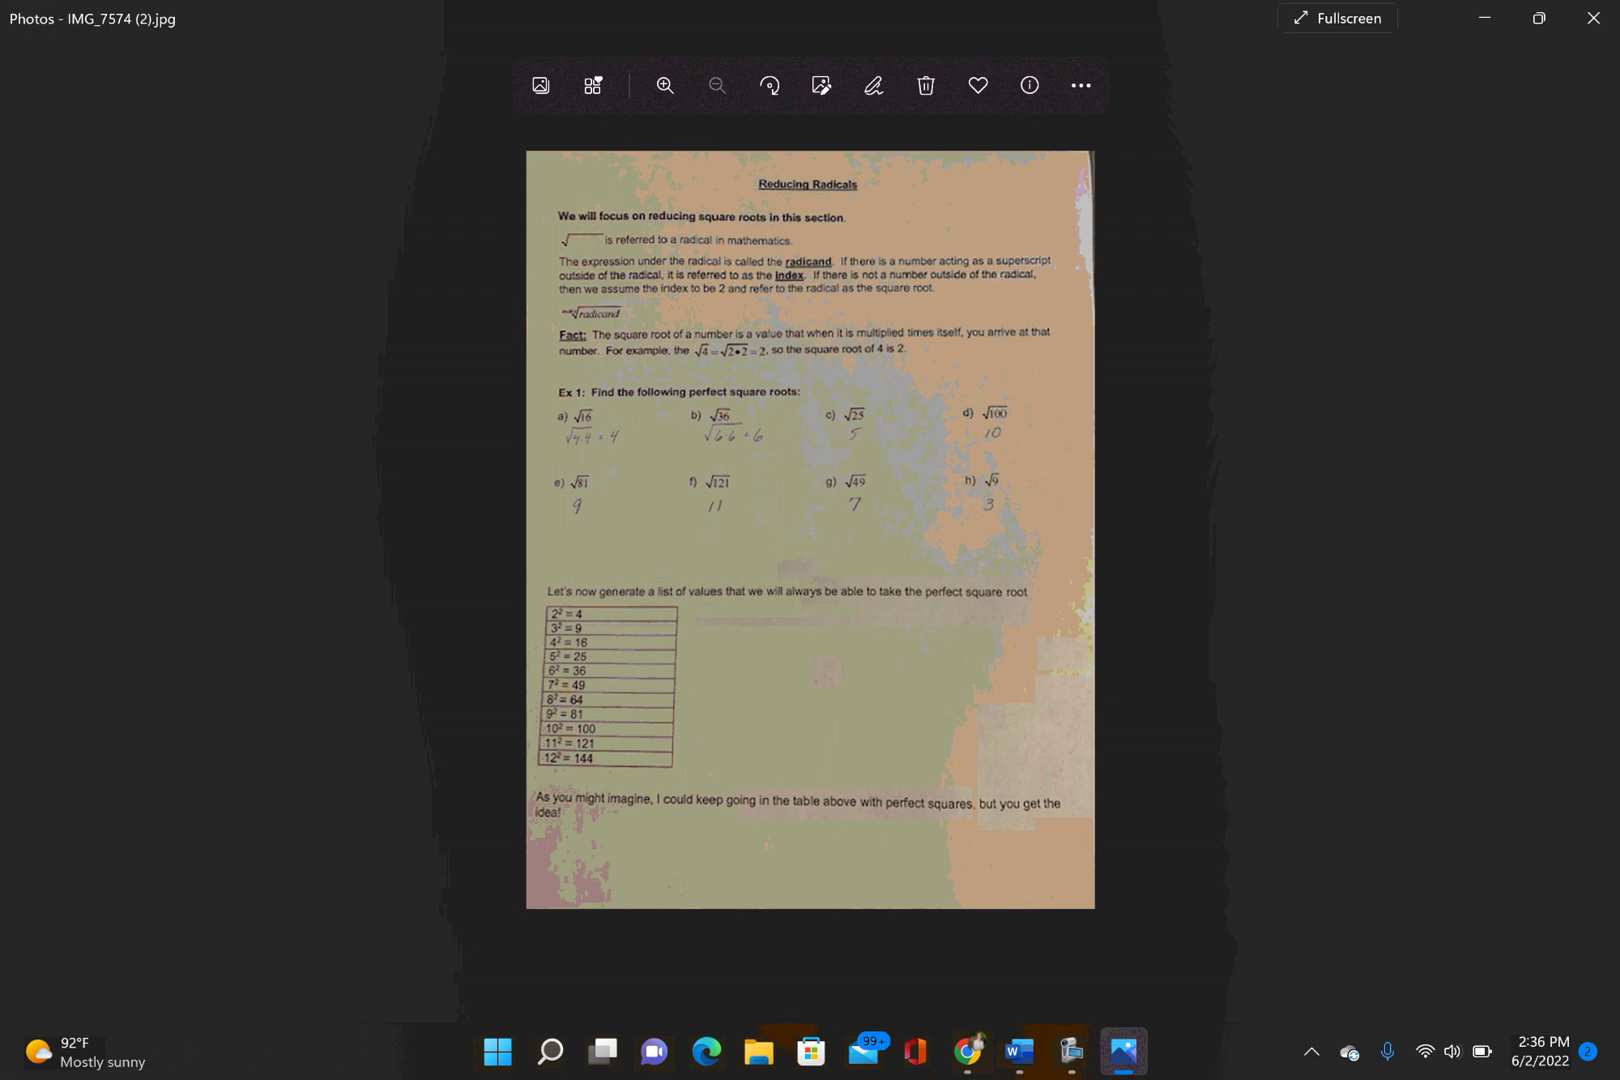
click(1612, 16)
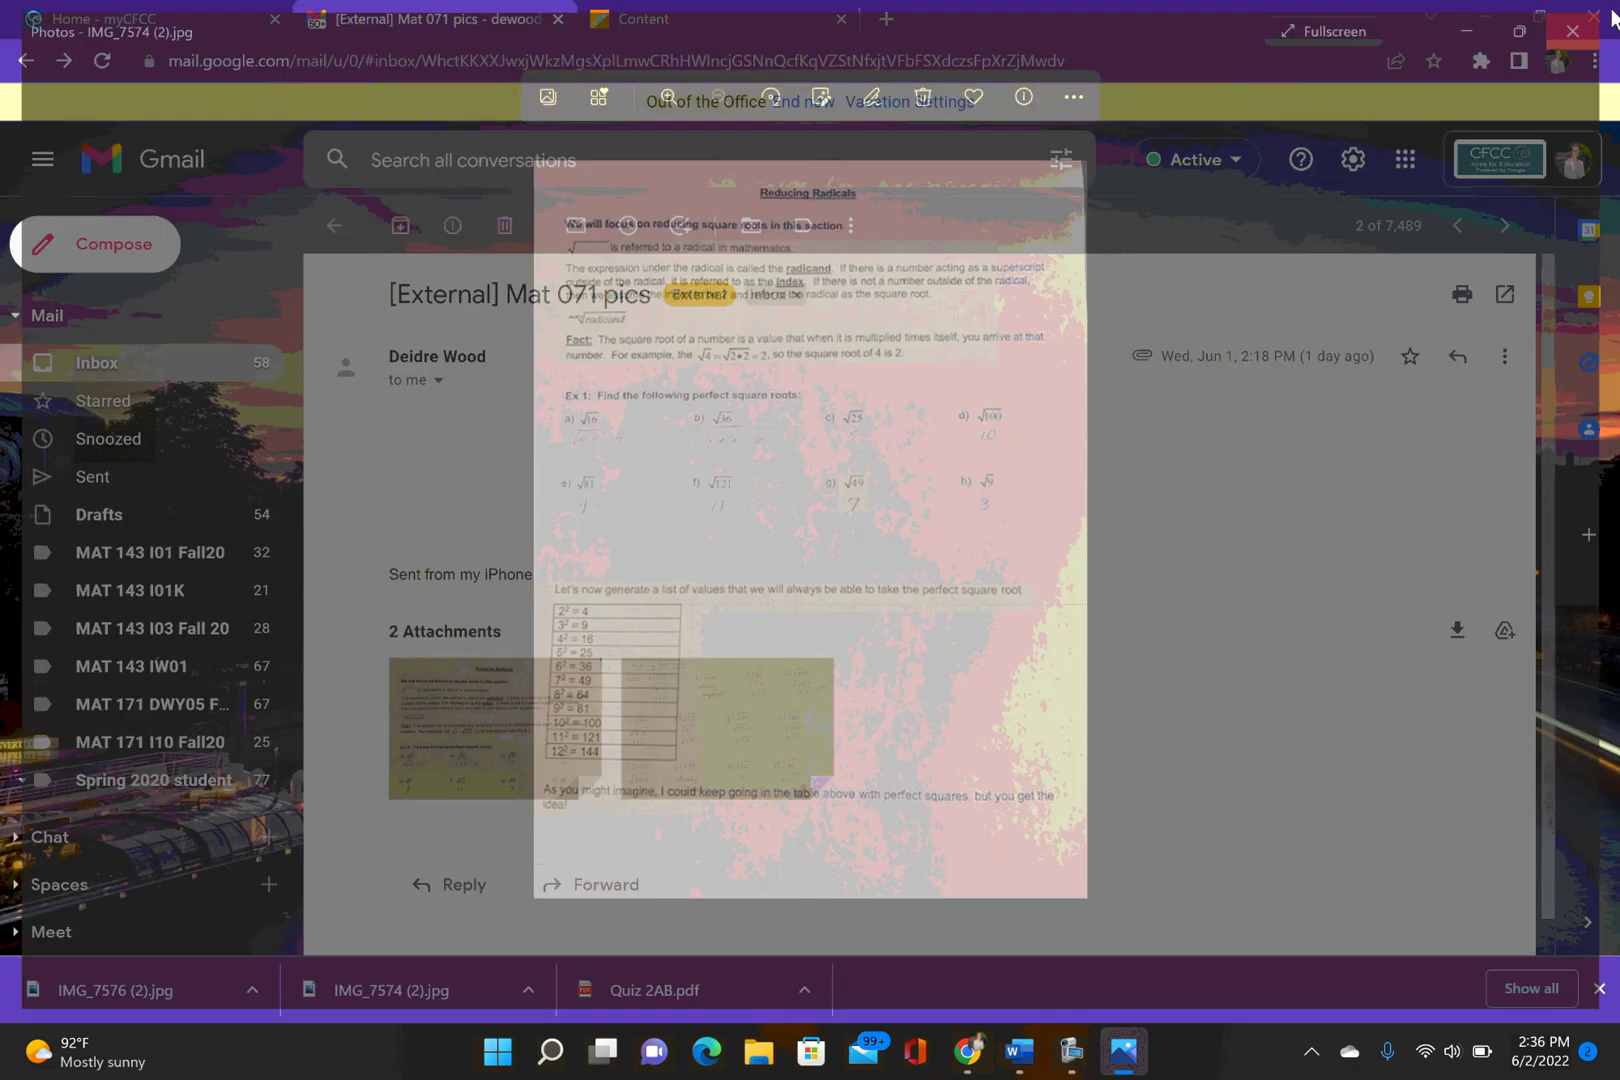
Open the downloaded IMG_7576 photo, save a copy to the Desktop as "Quiz 2AB pg2" in .jpg format and close it
click(147, 982)
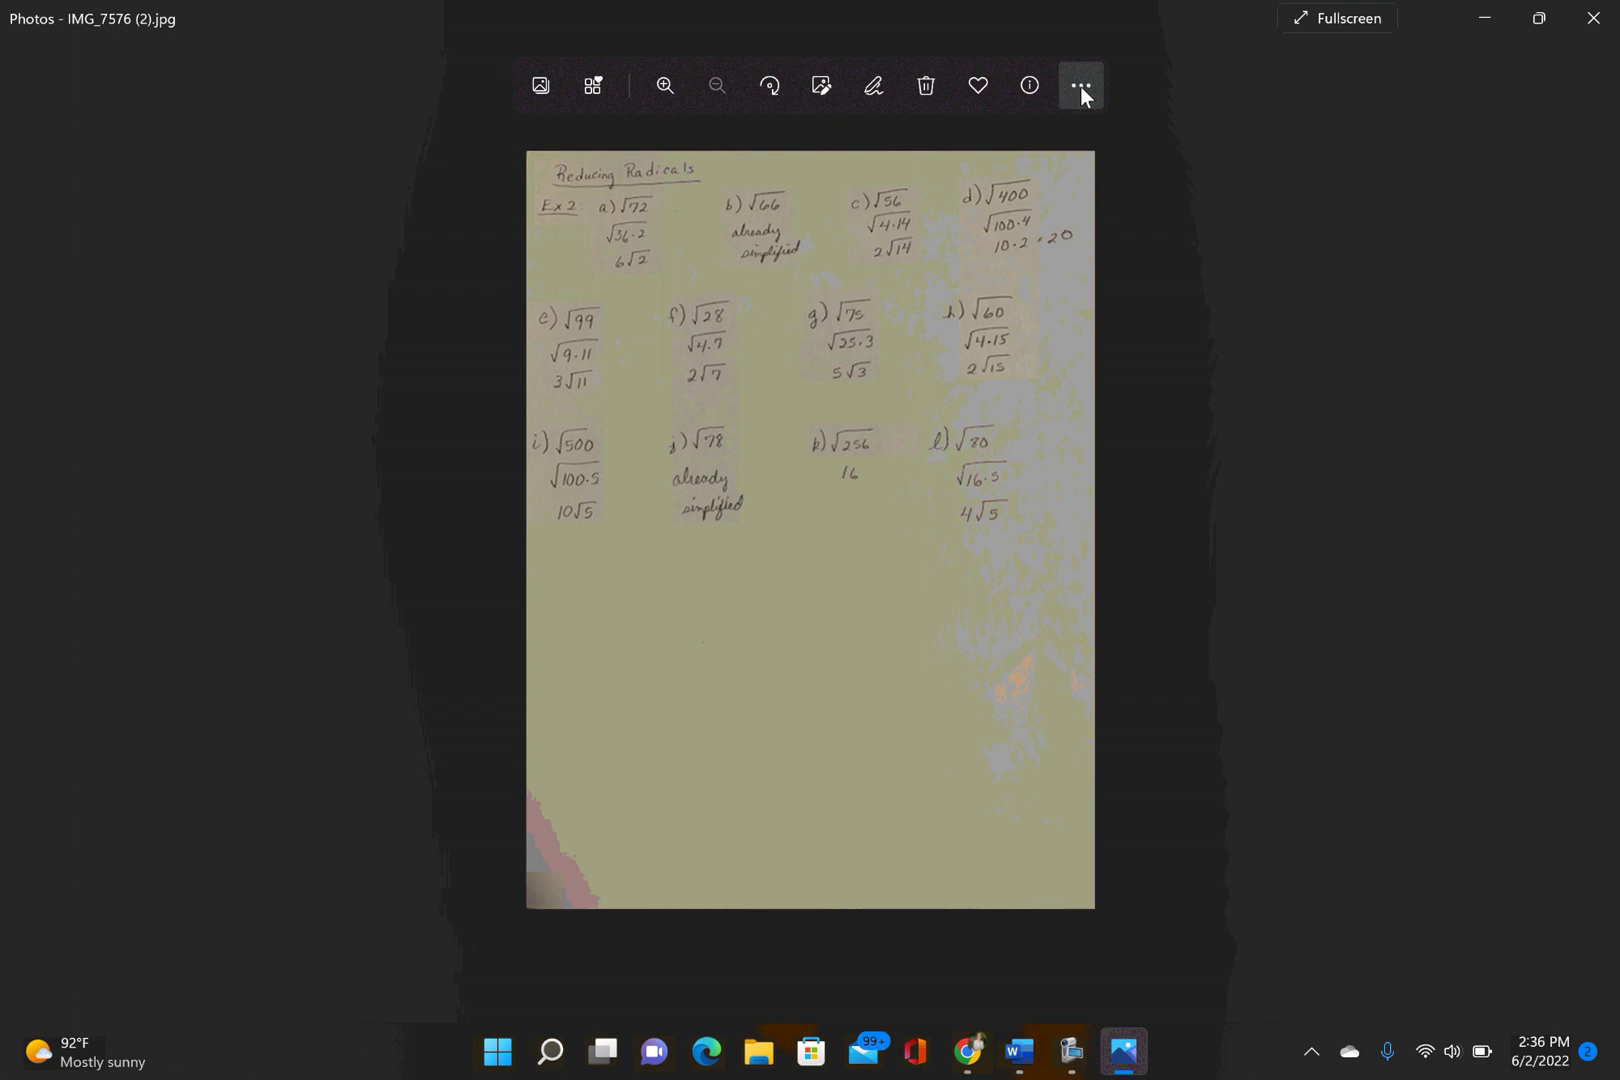
click(1086, 86)
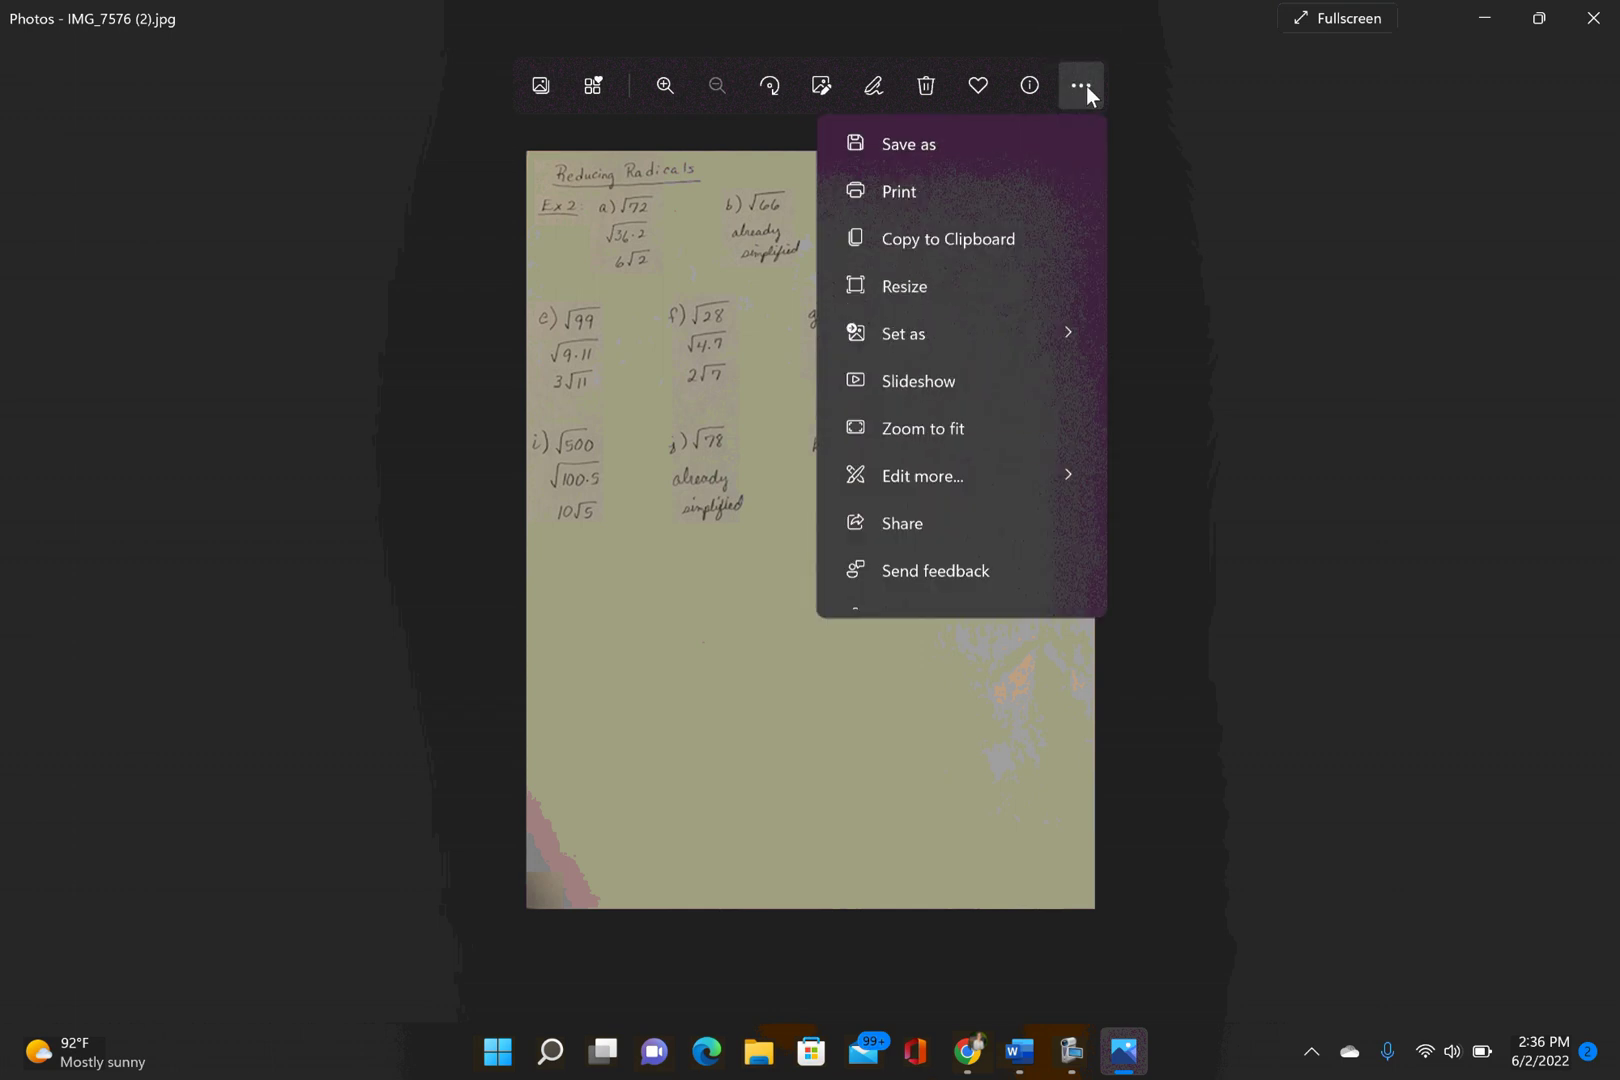
click(926, 154)
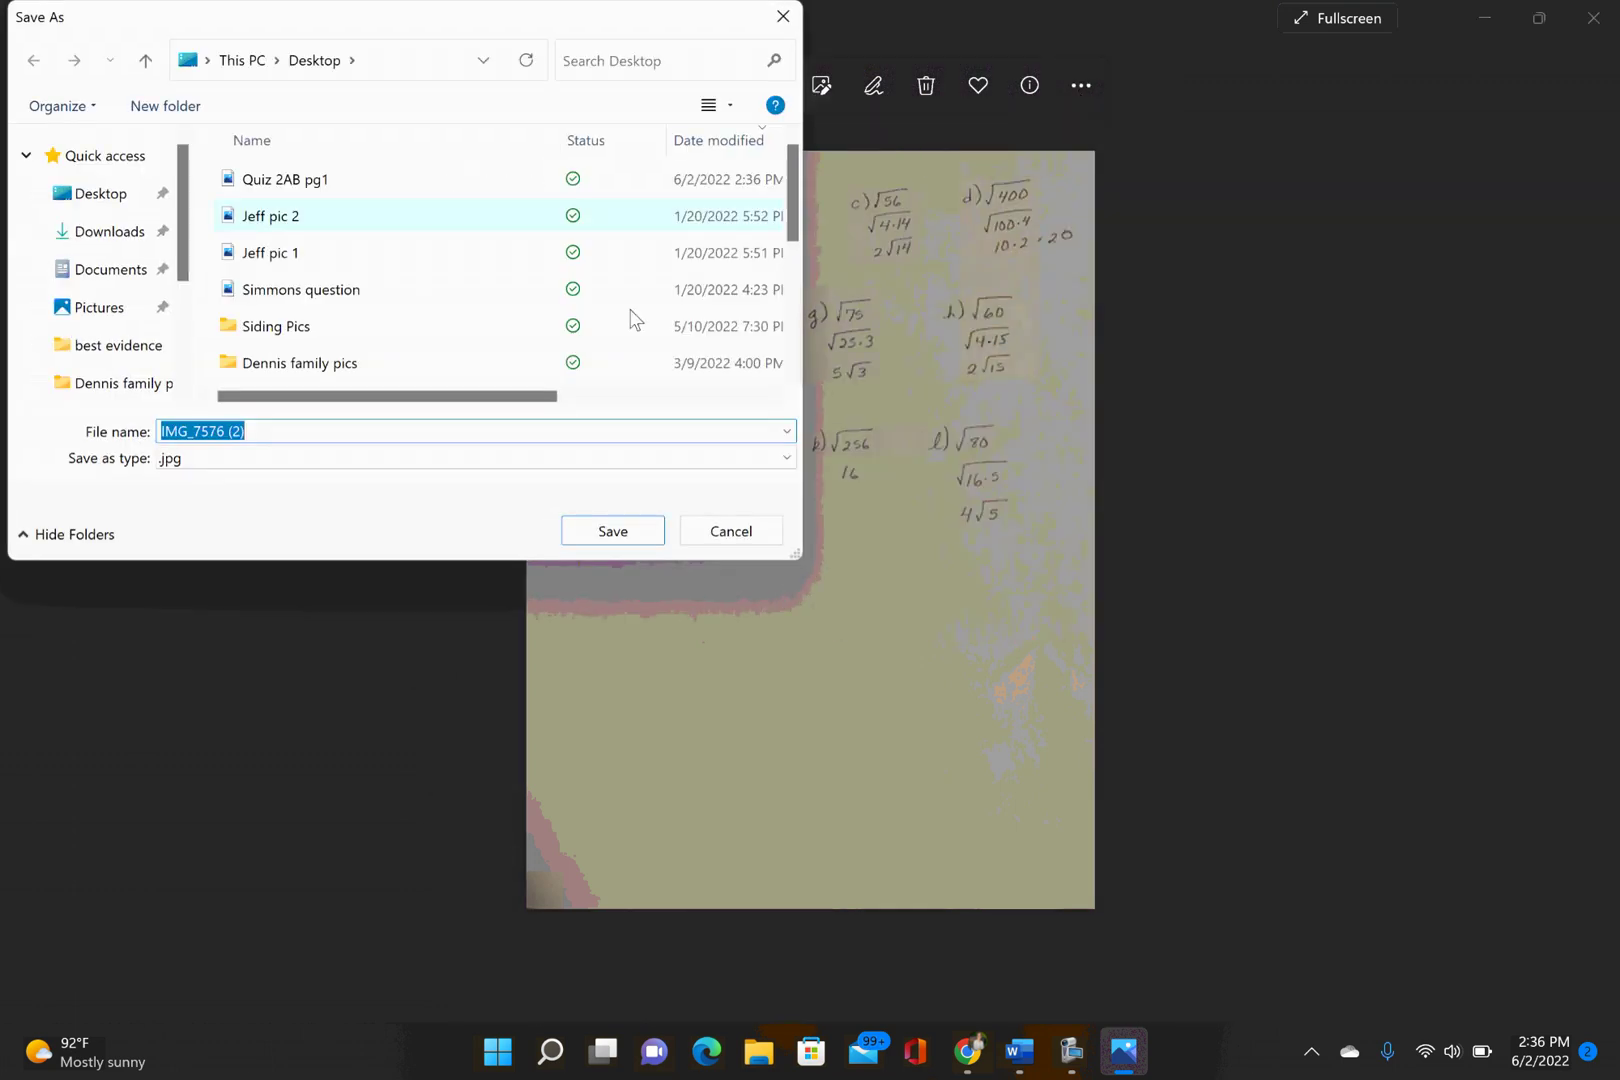
text(Q)
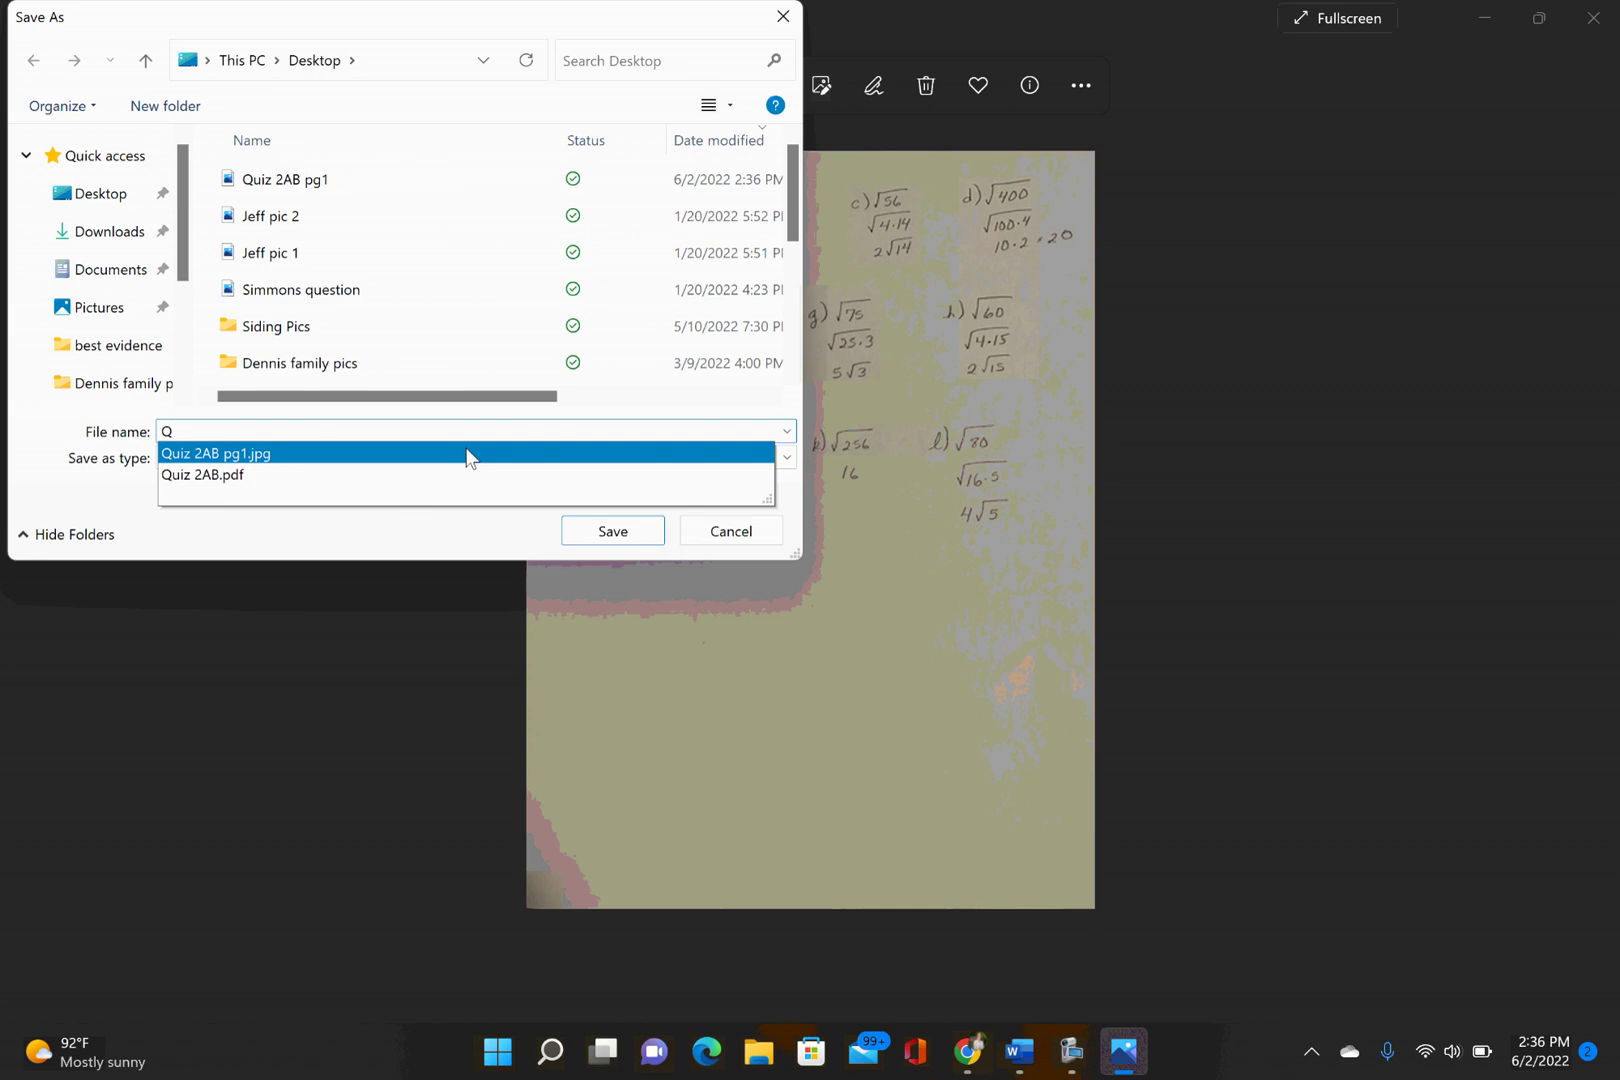
key(Down)
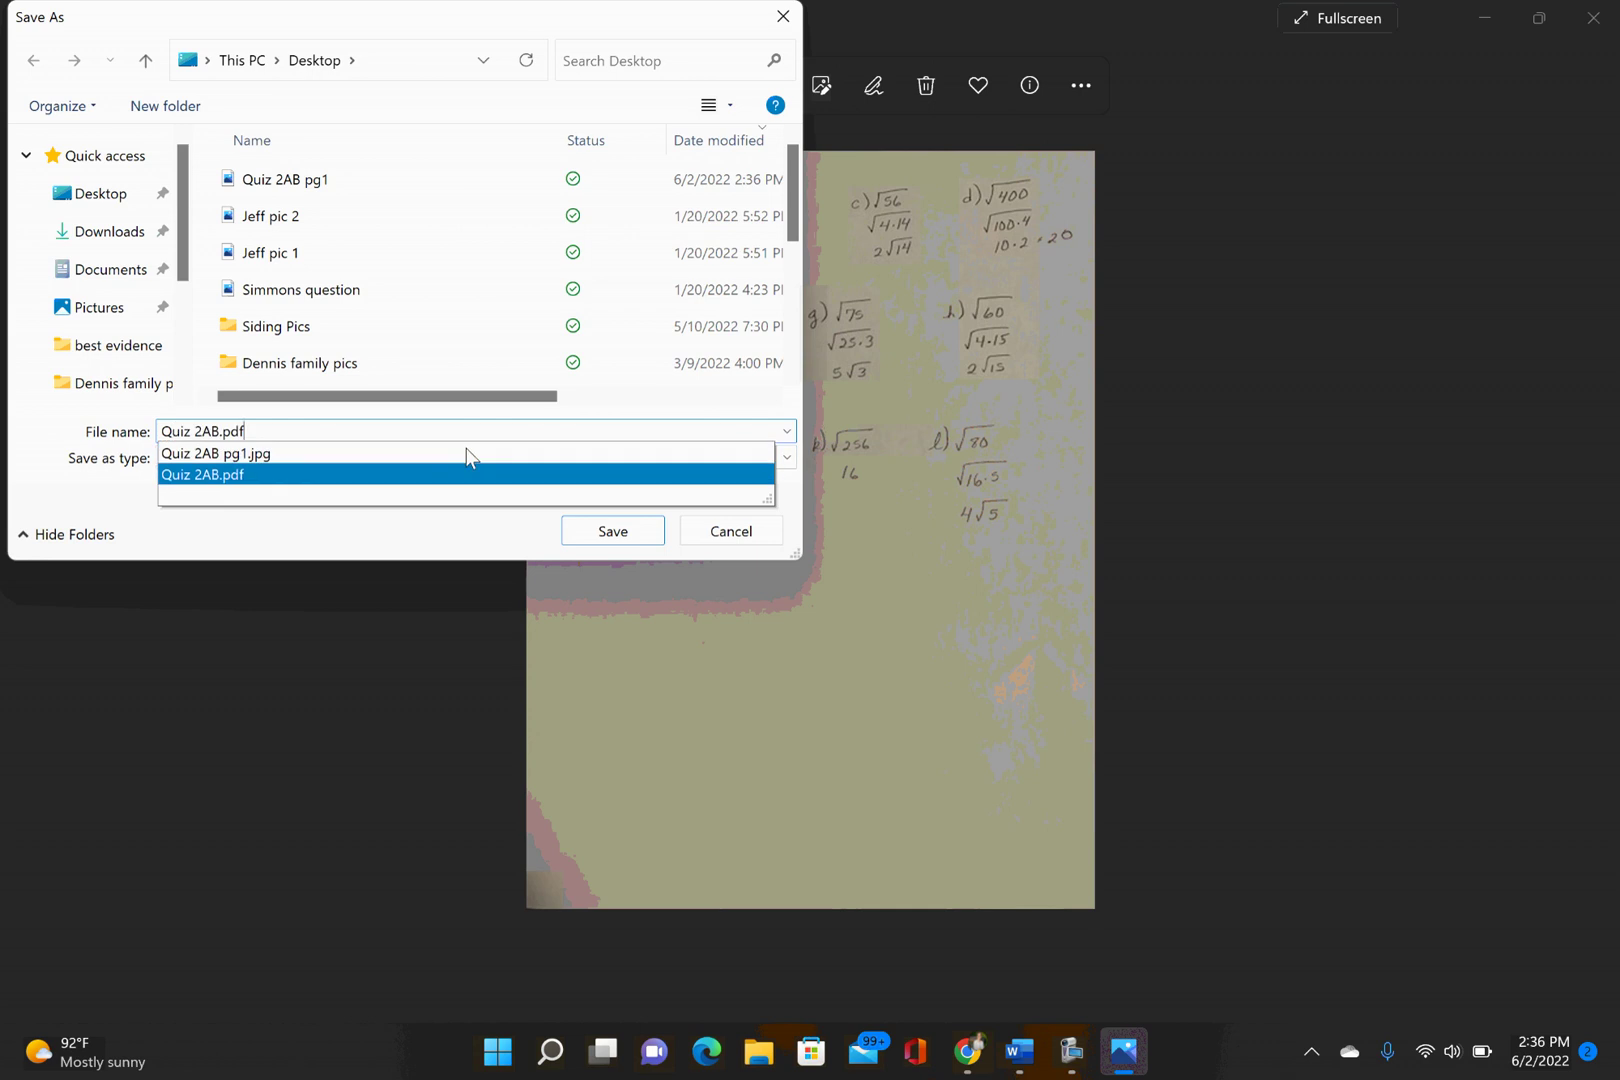
key(Up)
key(BackSpace)
key(BackSpace)
key(BackSpace)
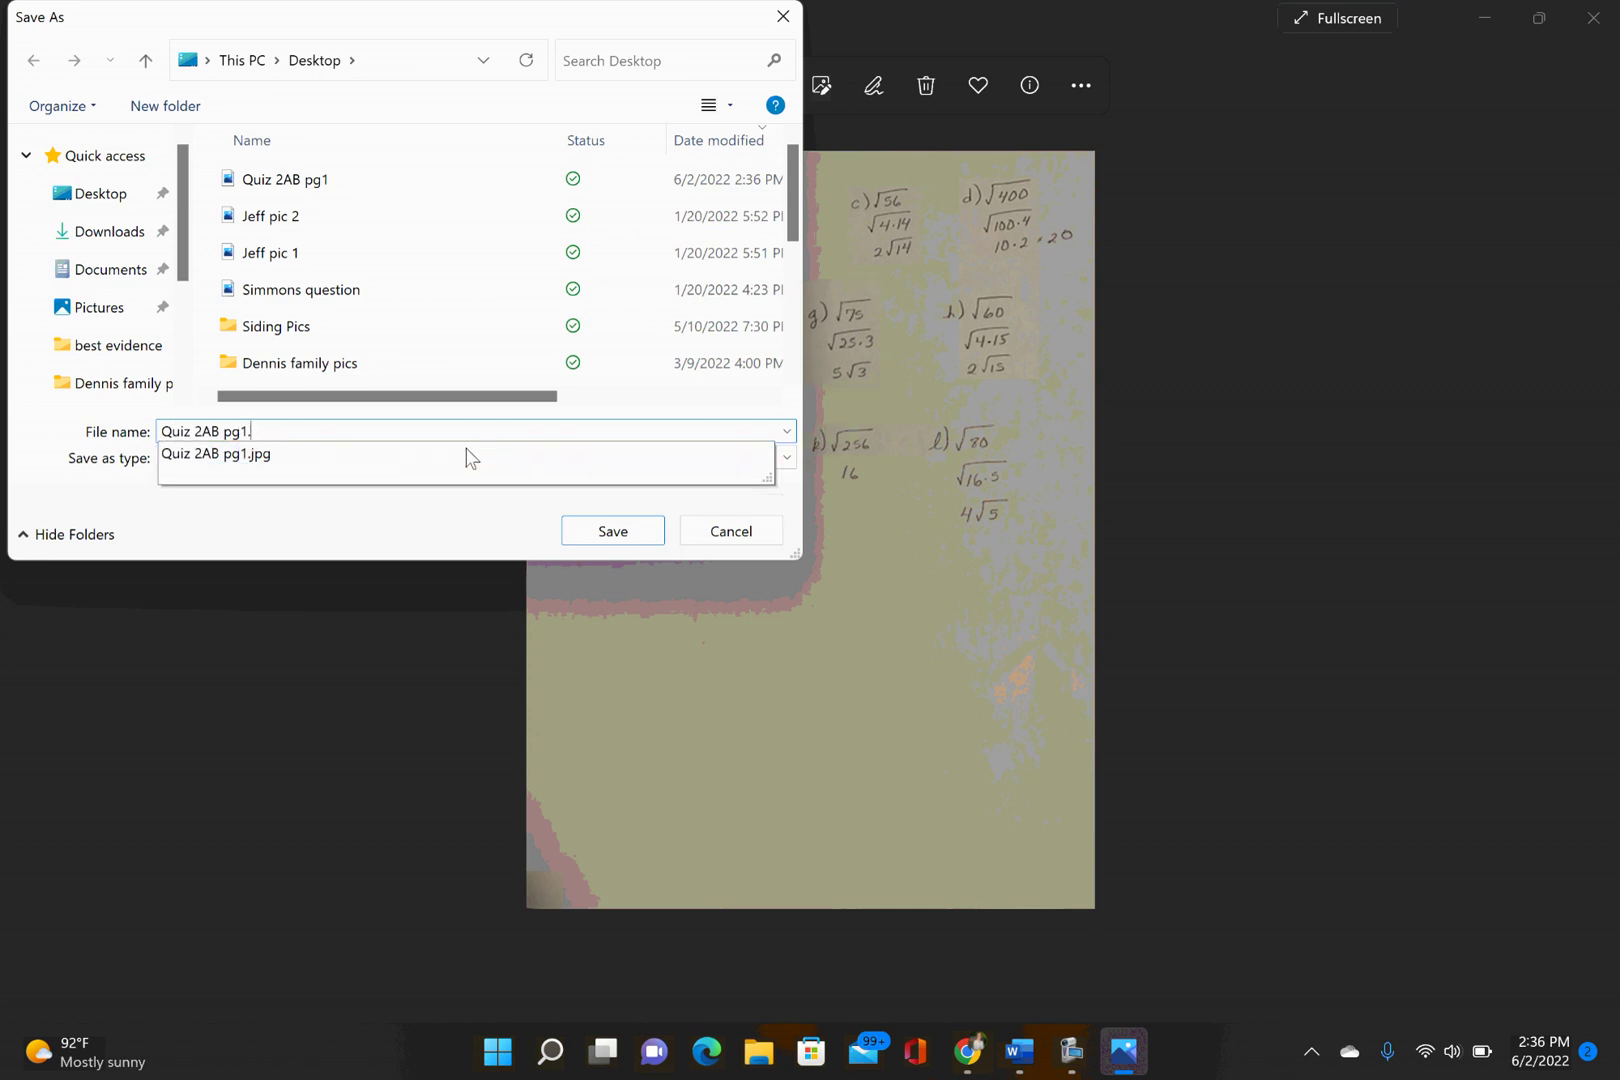
text(2)
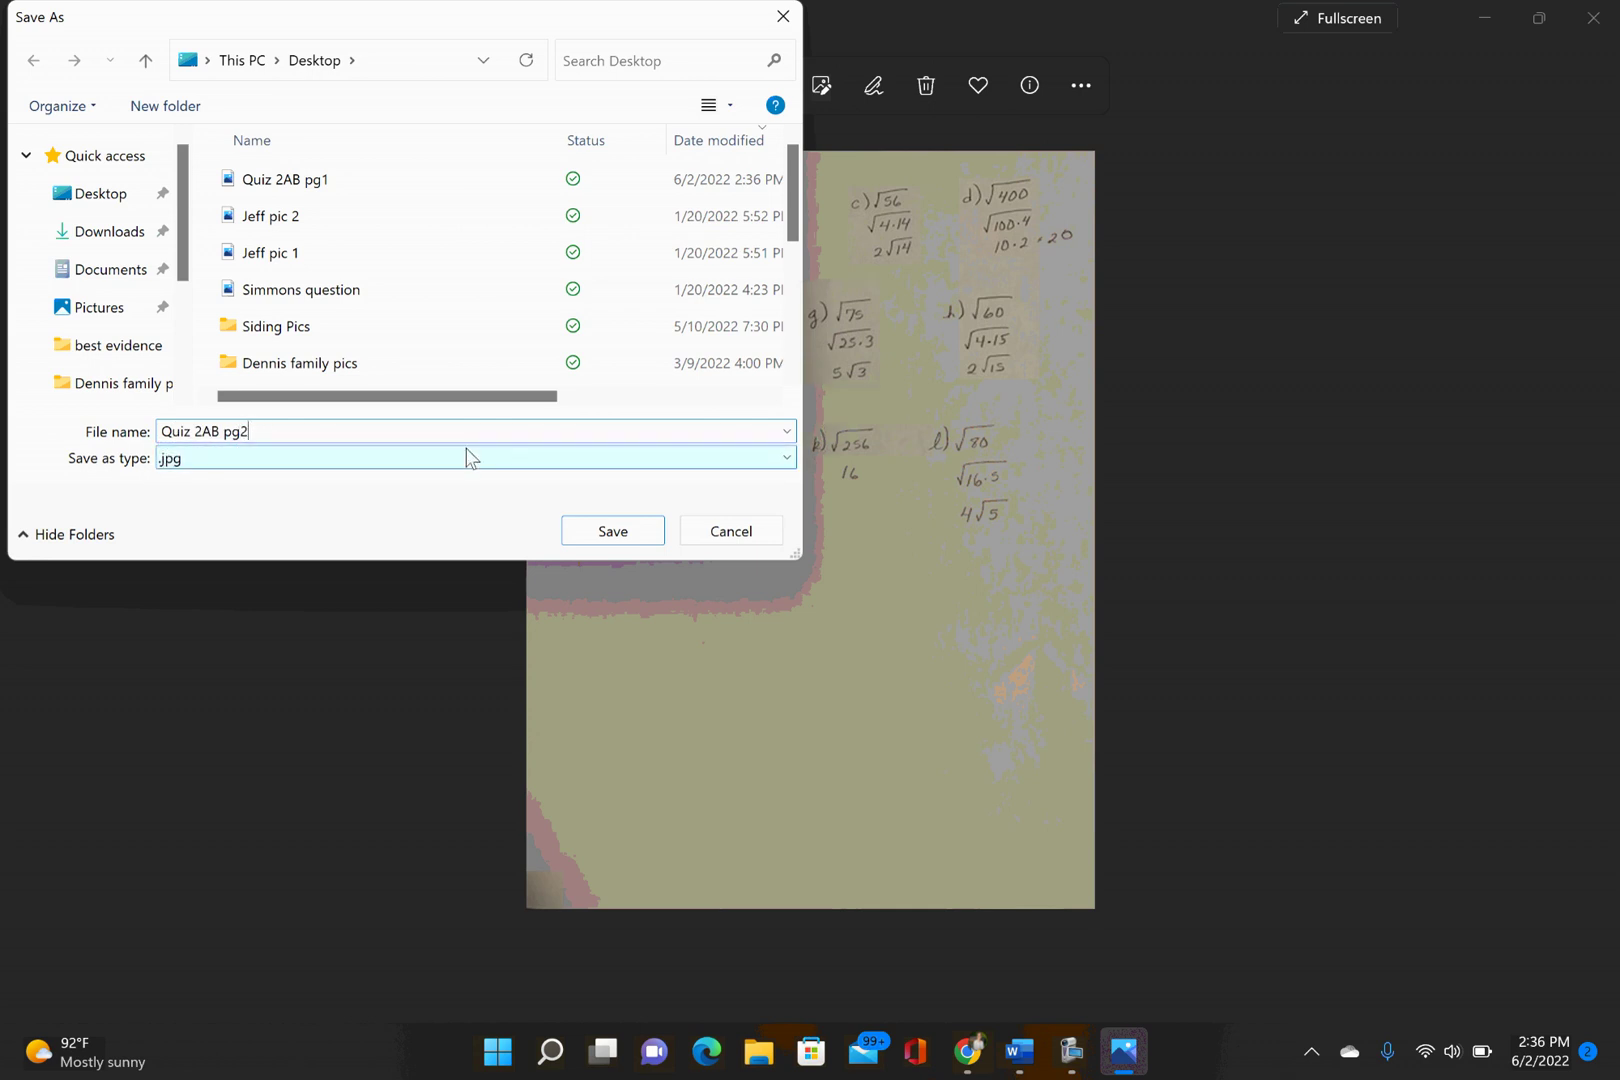
click(100, 195)
click(621, 532)
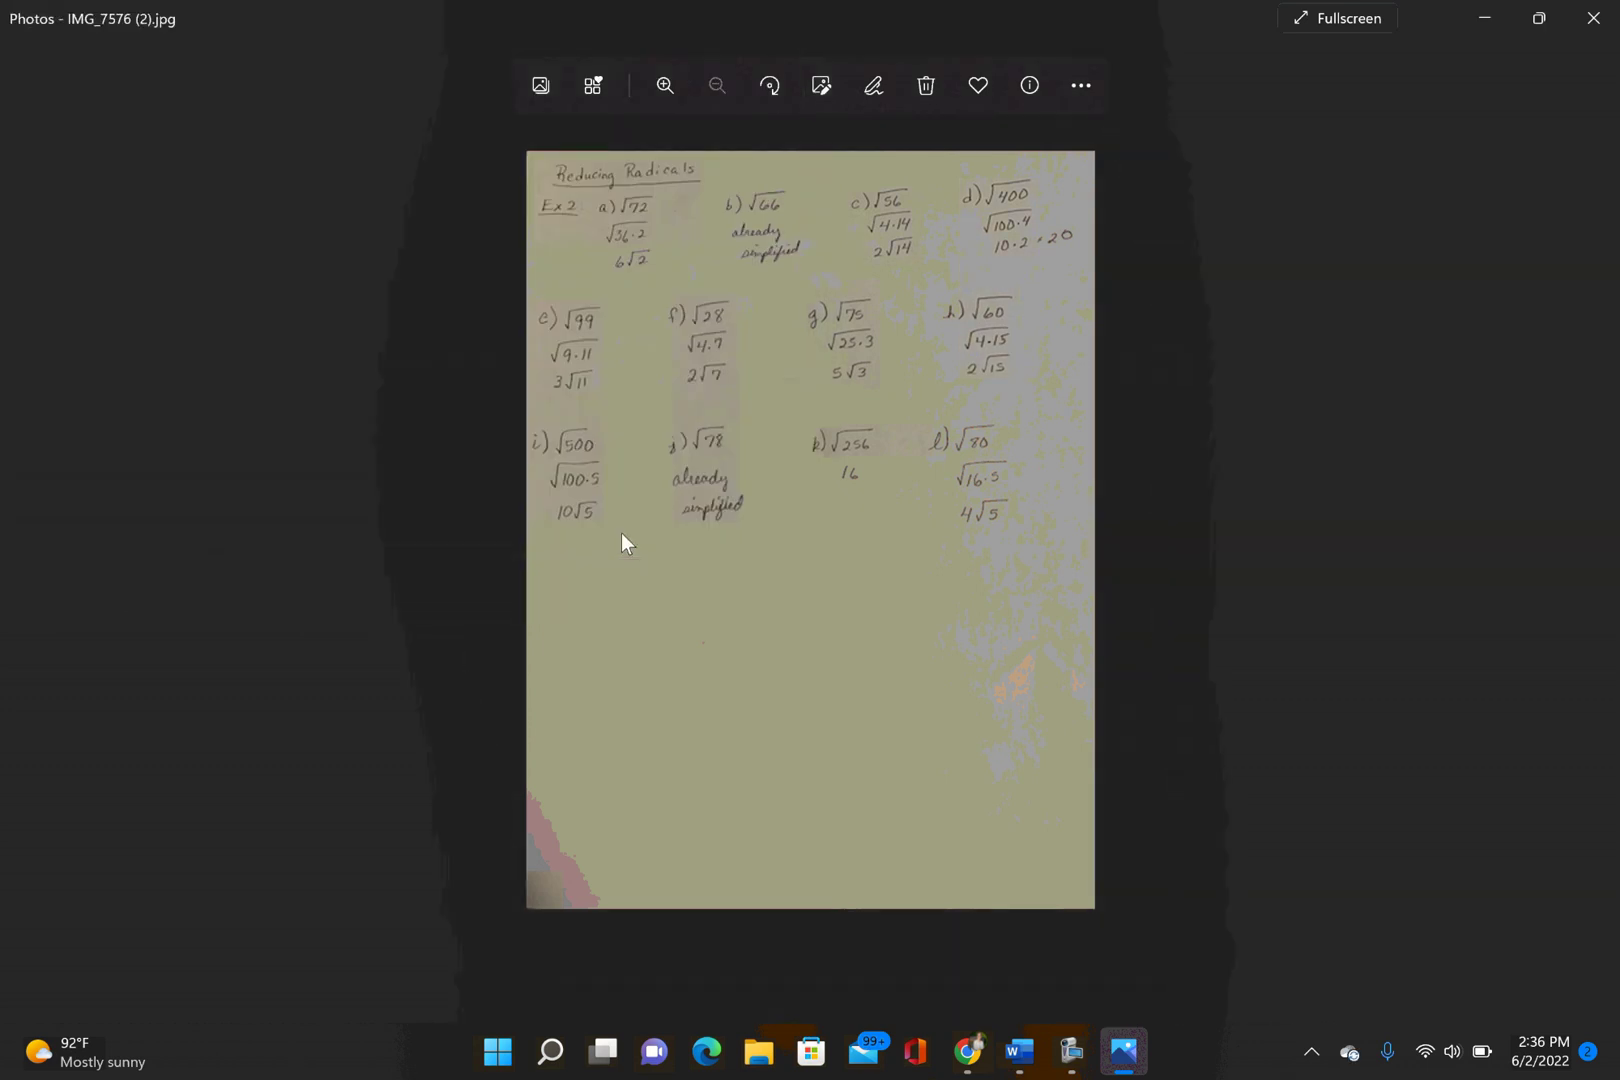
click(1594, 20)
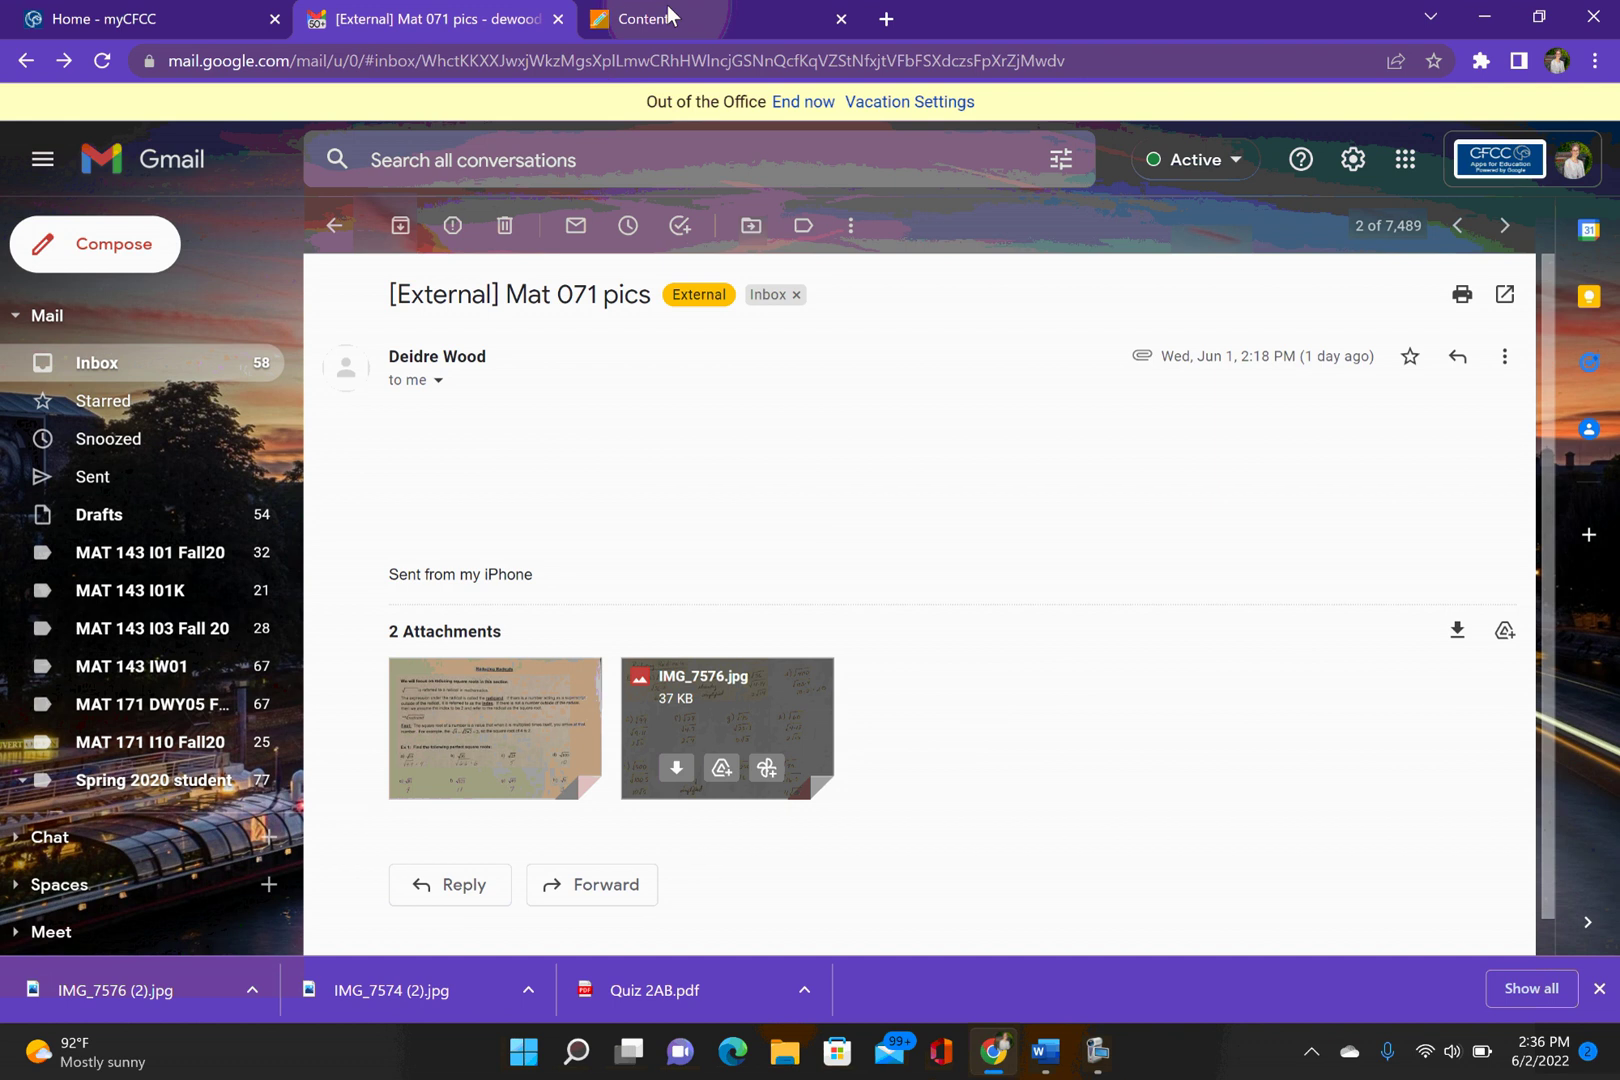
Switch to the Blackboard course content, reopen Quiz 2AB from the Unit 1 Graded Assignments and view its assessment
click(668, 14)
click(125, 219)
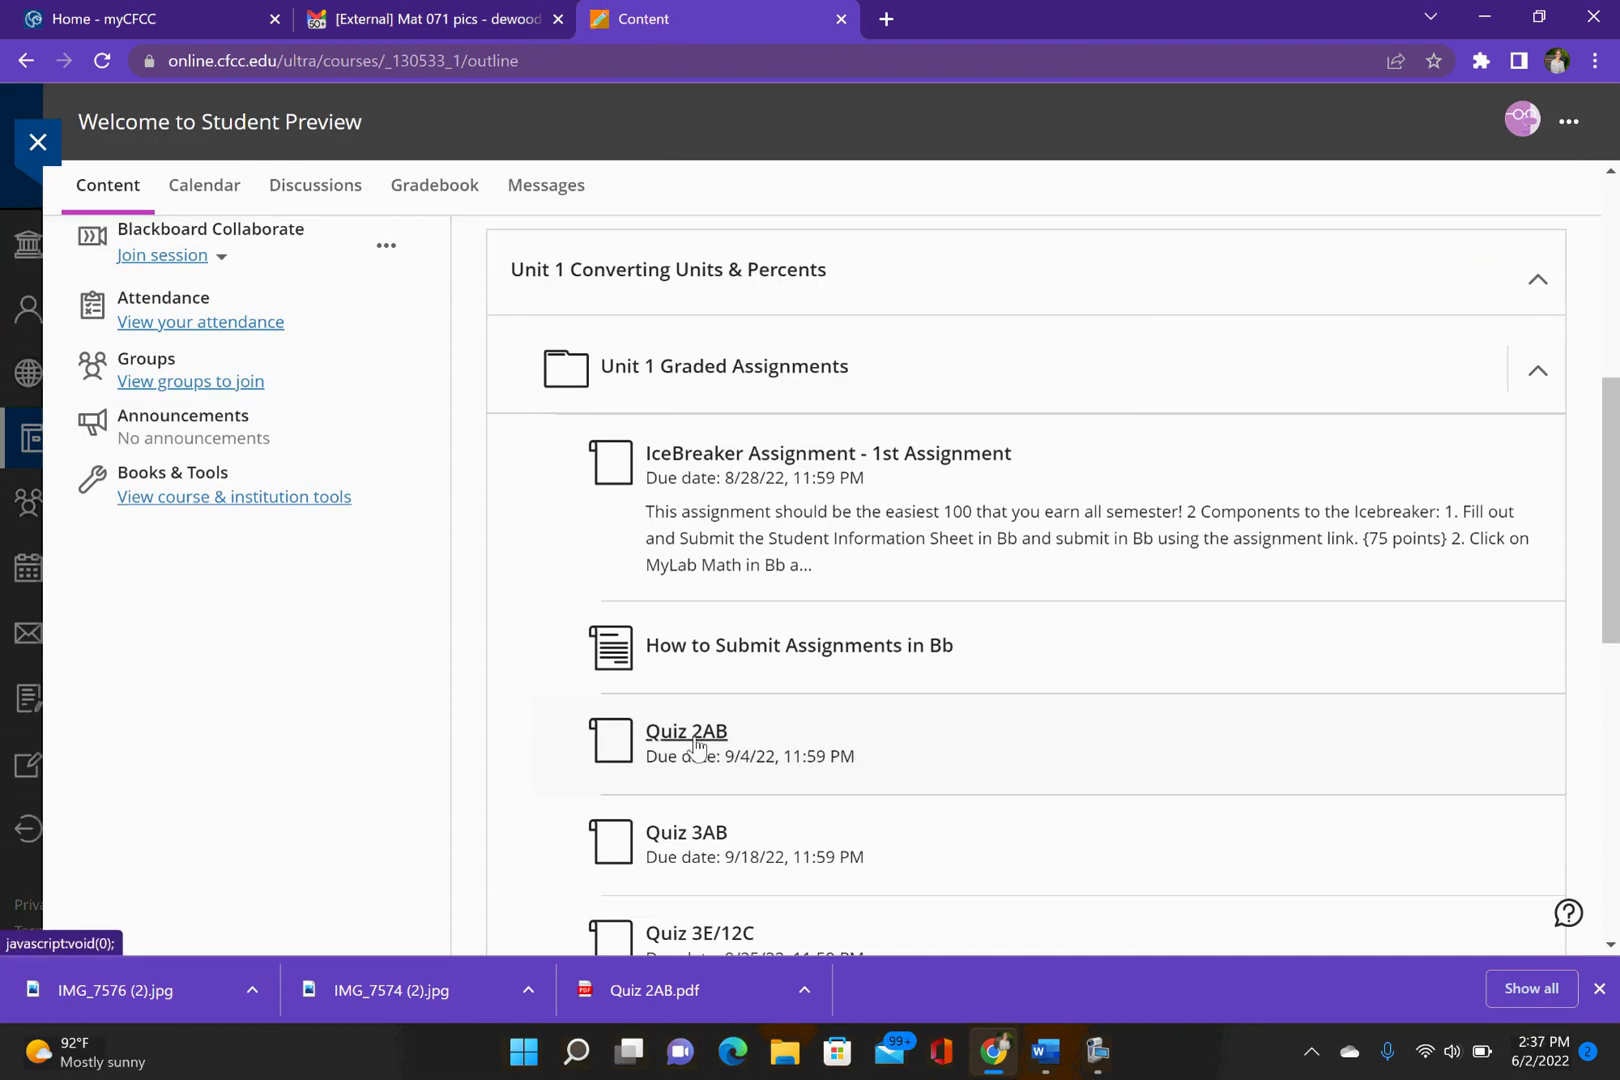
click(732, 756)
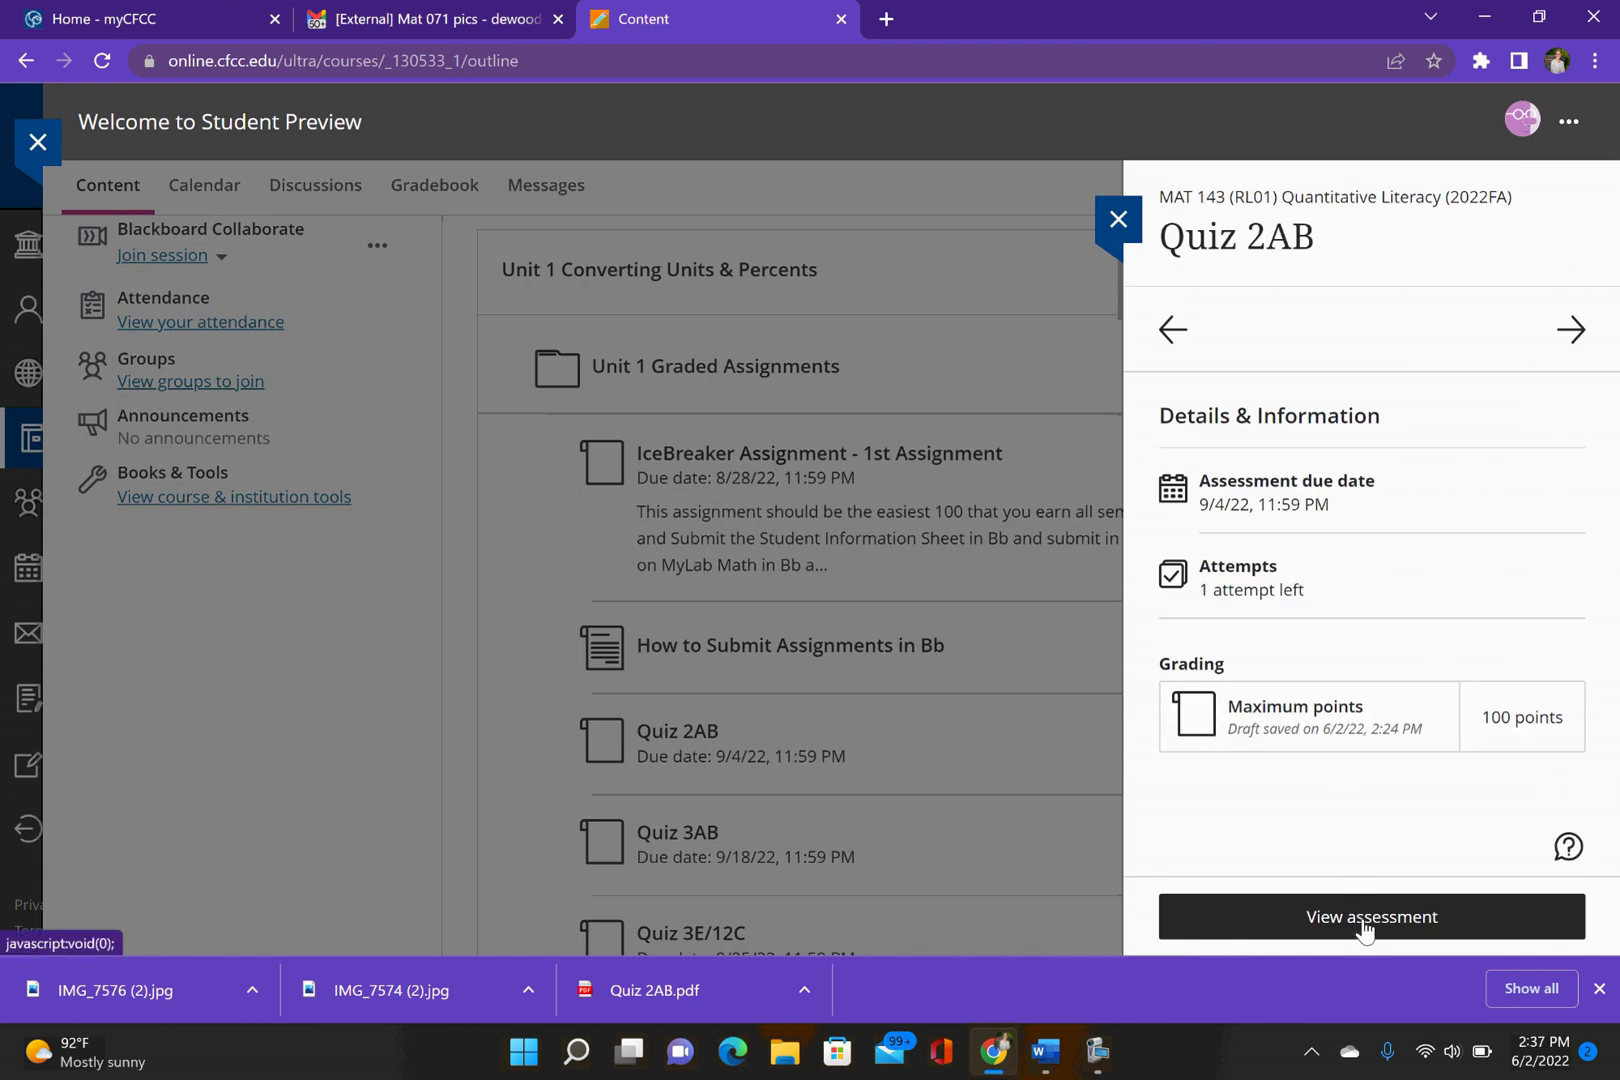
click(1363, 928)
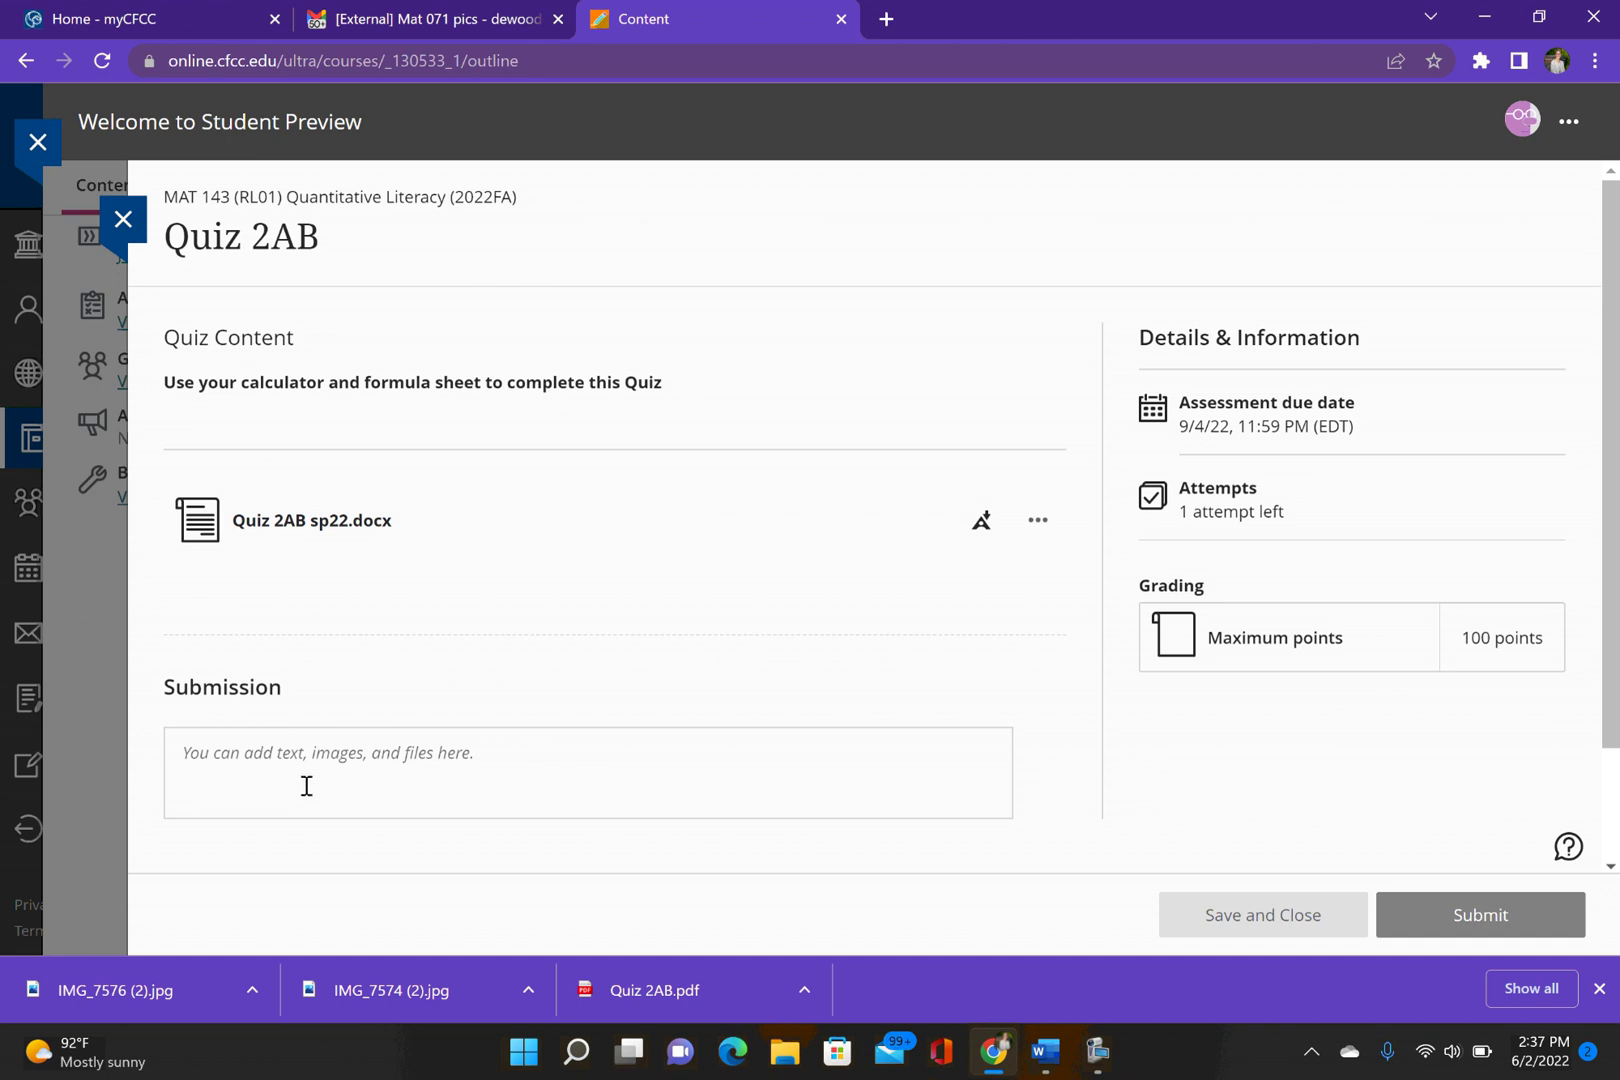
Attach the Quiz 2AB PDF from the Desktop to the submission, keeping the display name "Quiz 2AB.pdf"
click(306, 786)
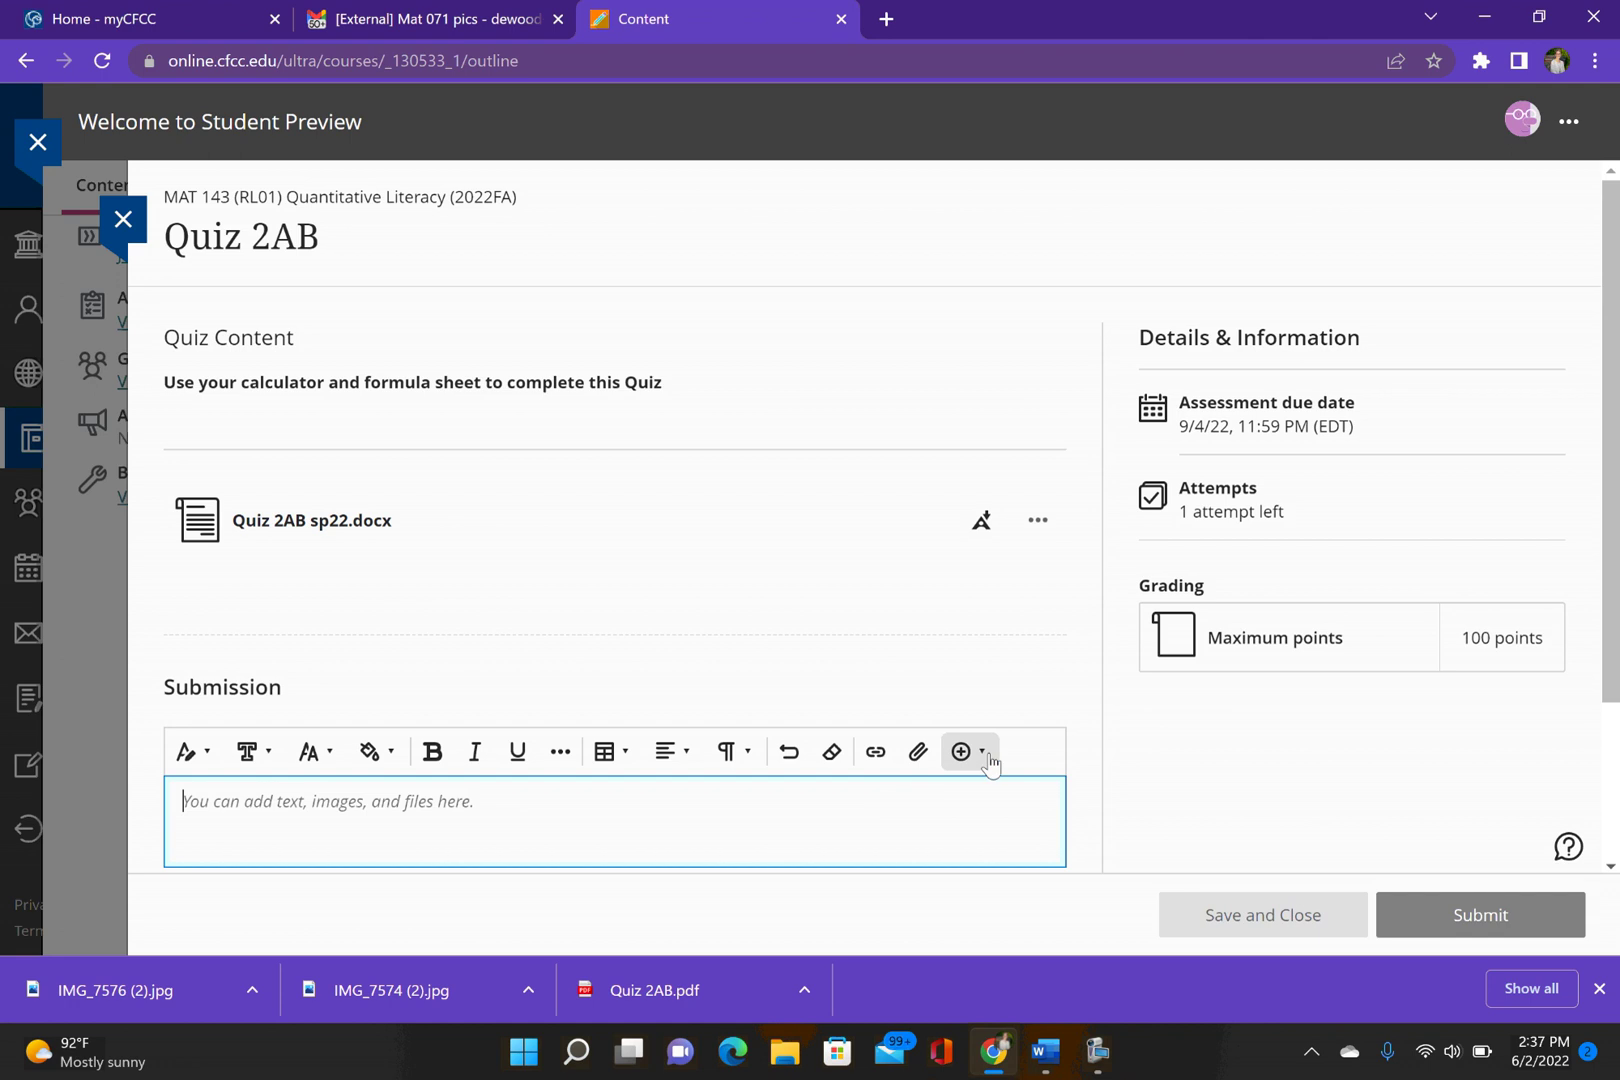
click(918, 755)
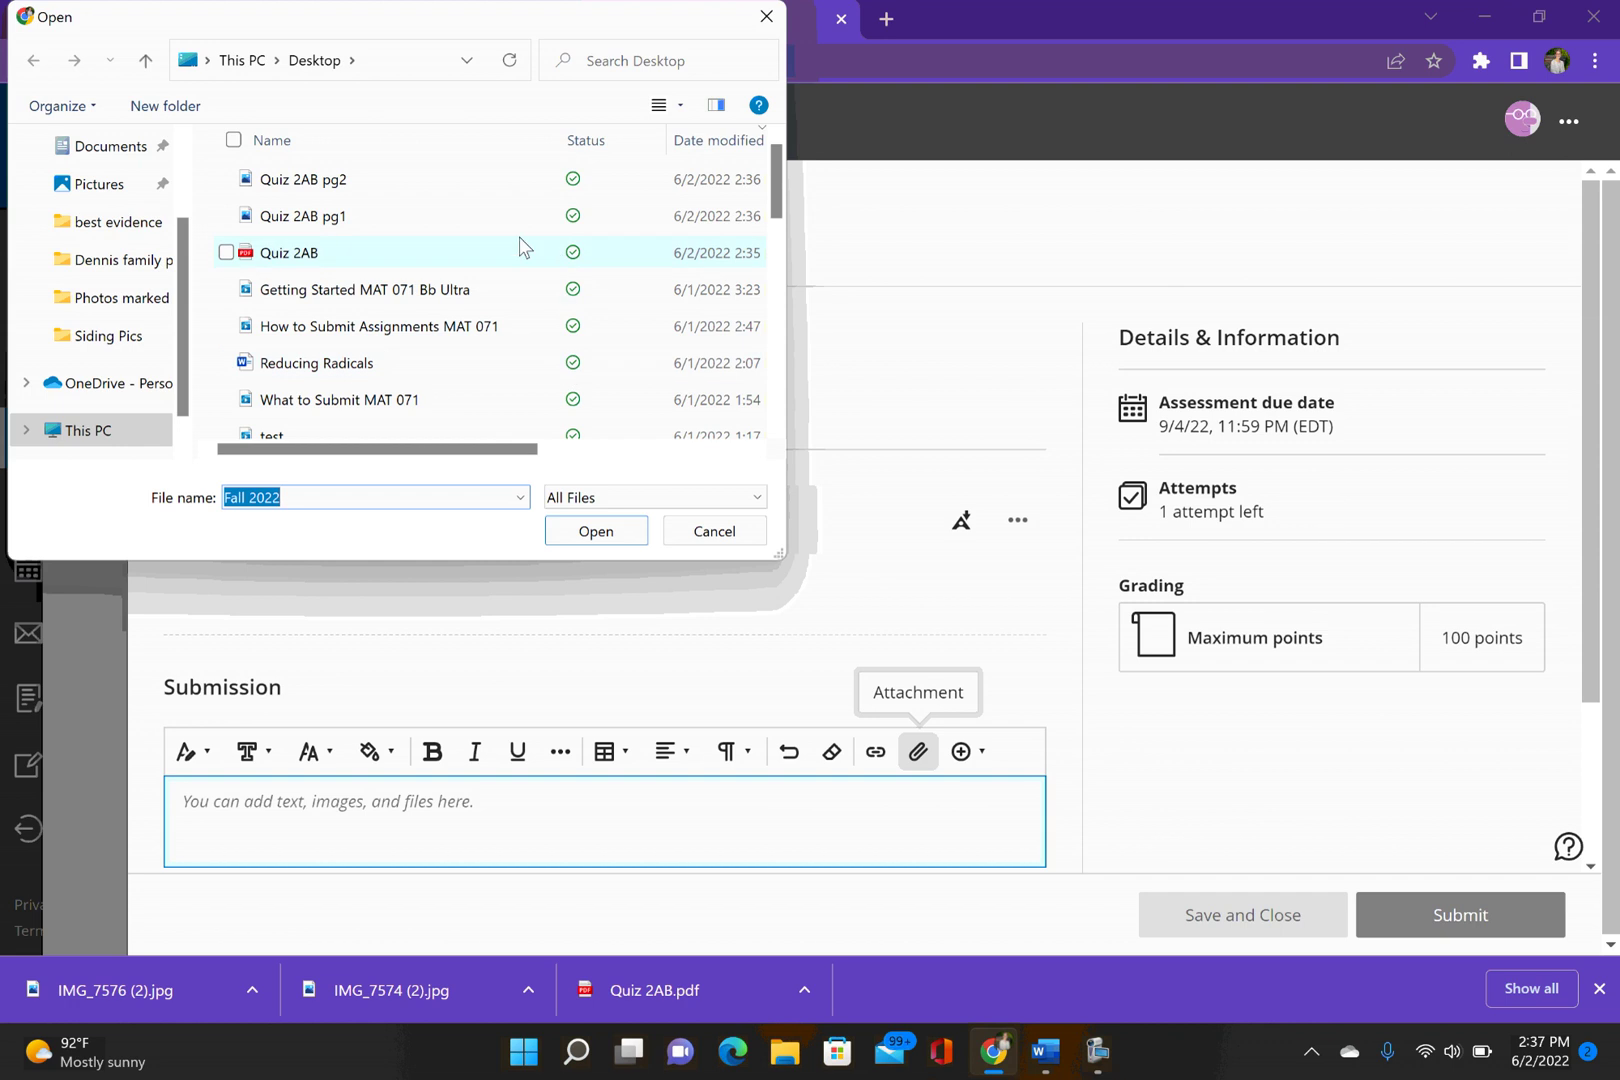
double_click(290, 253)
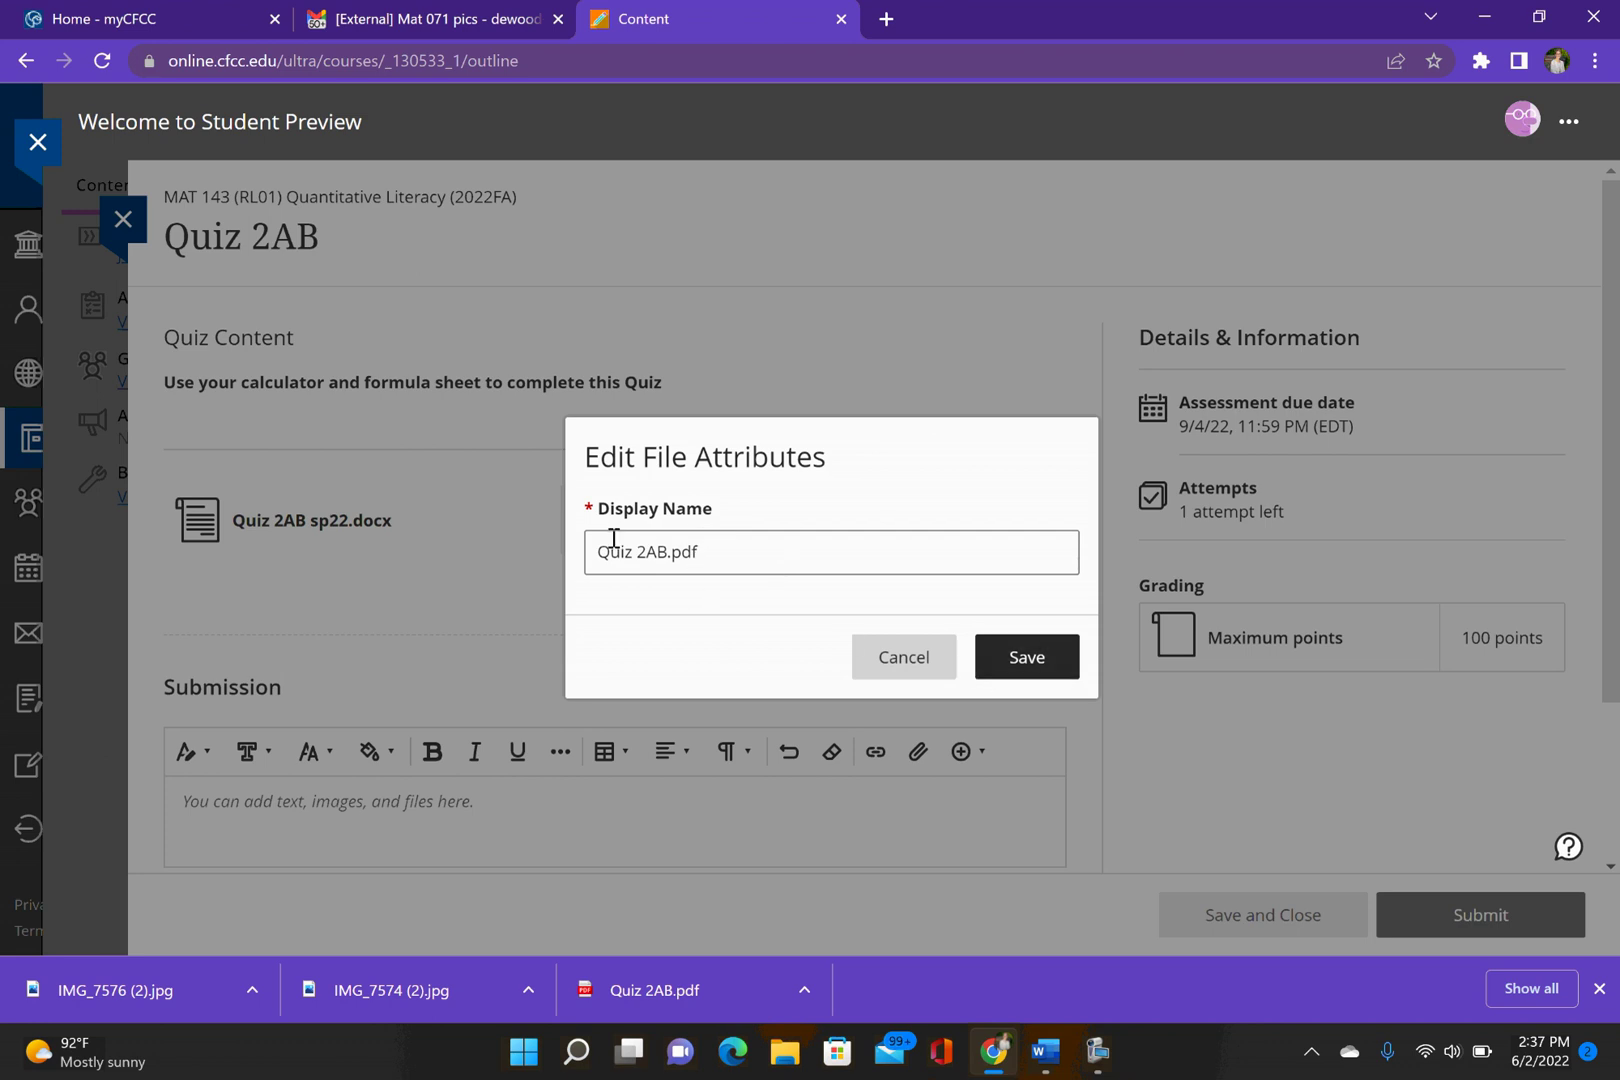
click(1027, 657)
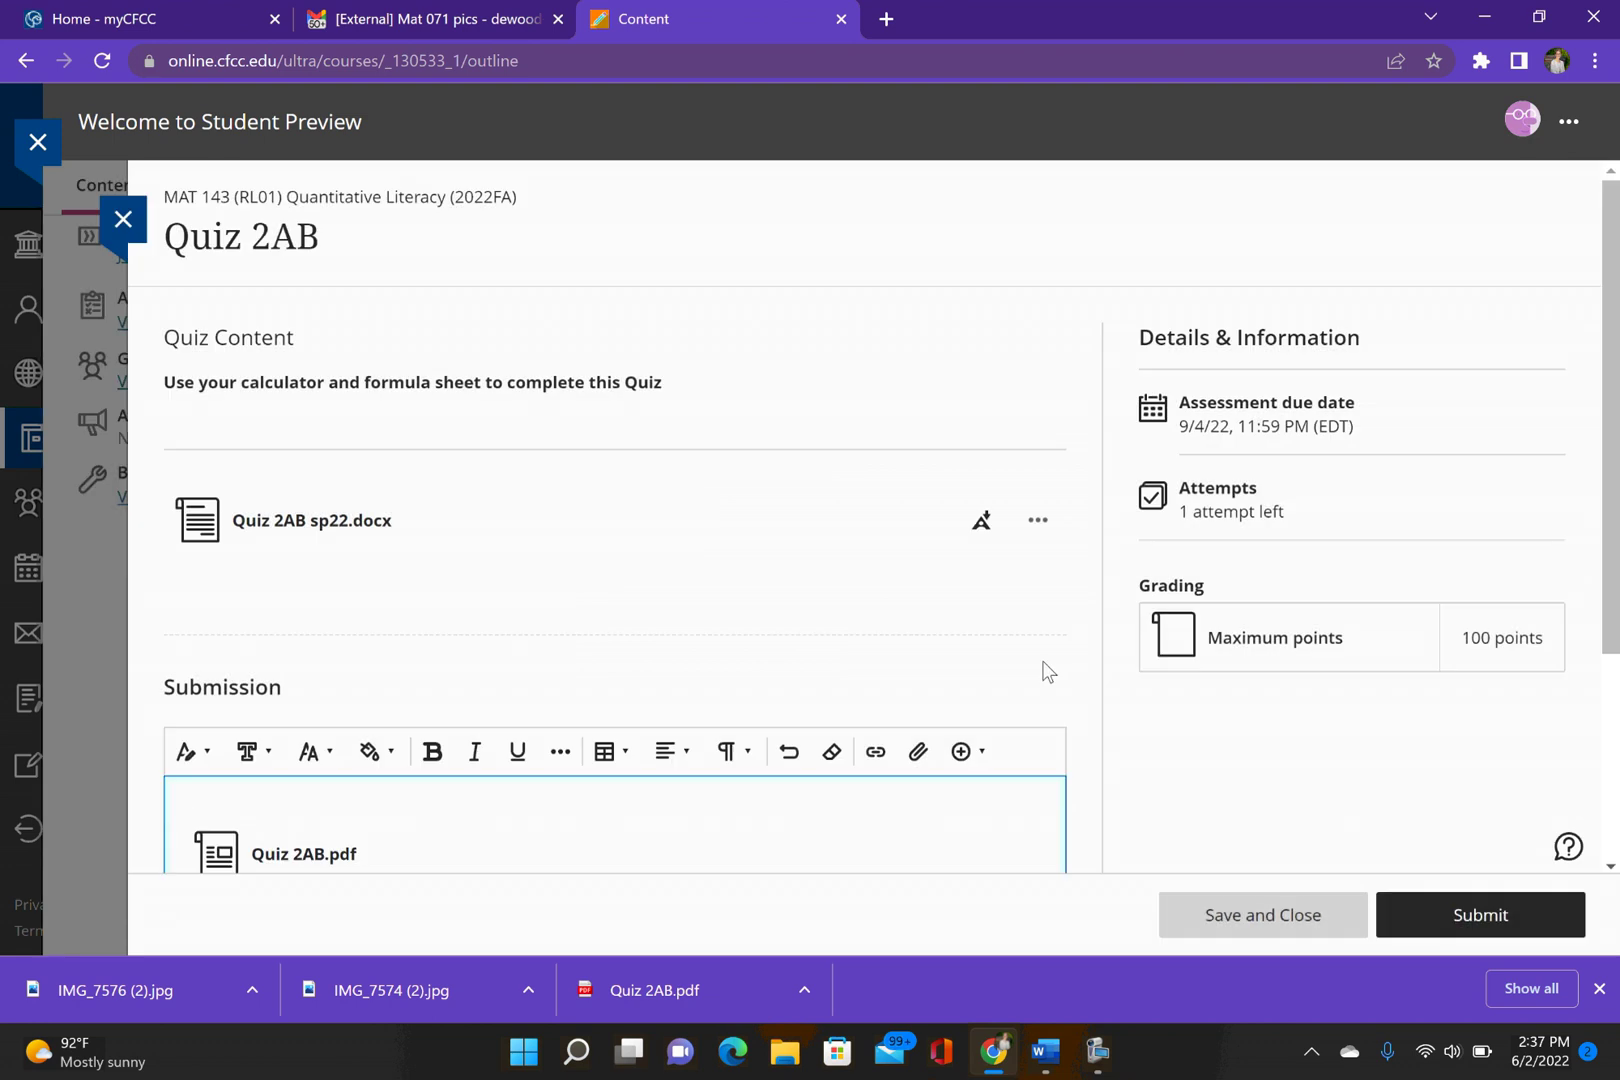
Check the attached file on the Quiz 2AB page, submit the quiz and confirm the submission
scroll(1050, 673, down, 2)
scroll(1050, 673, down, 1)
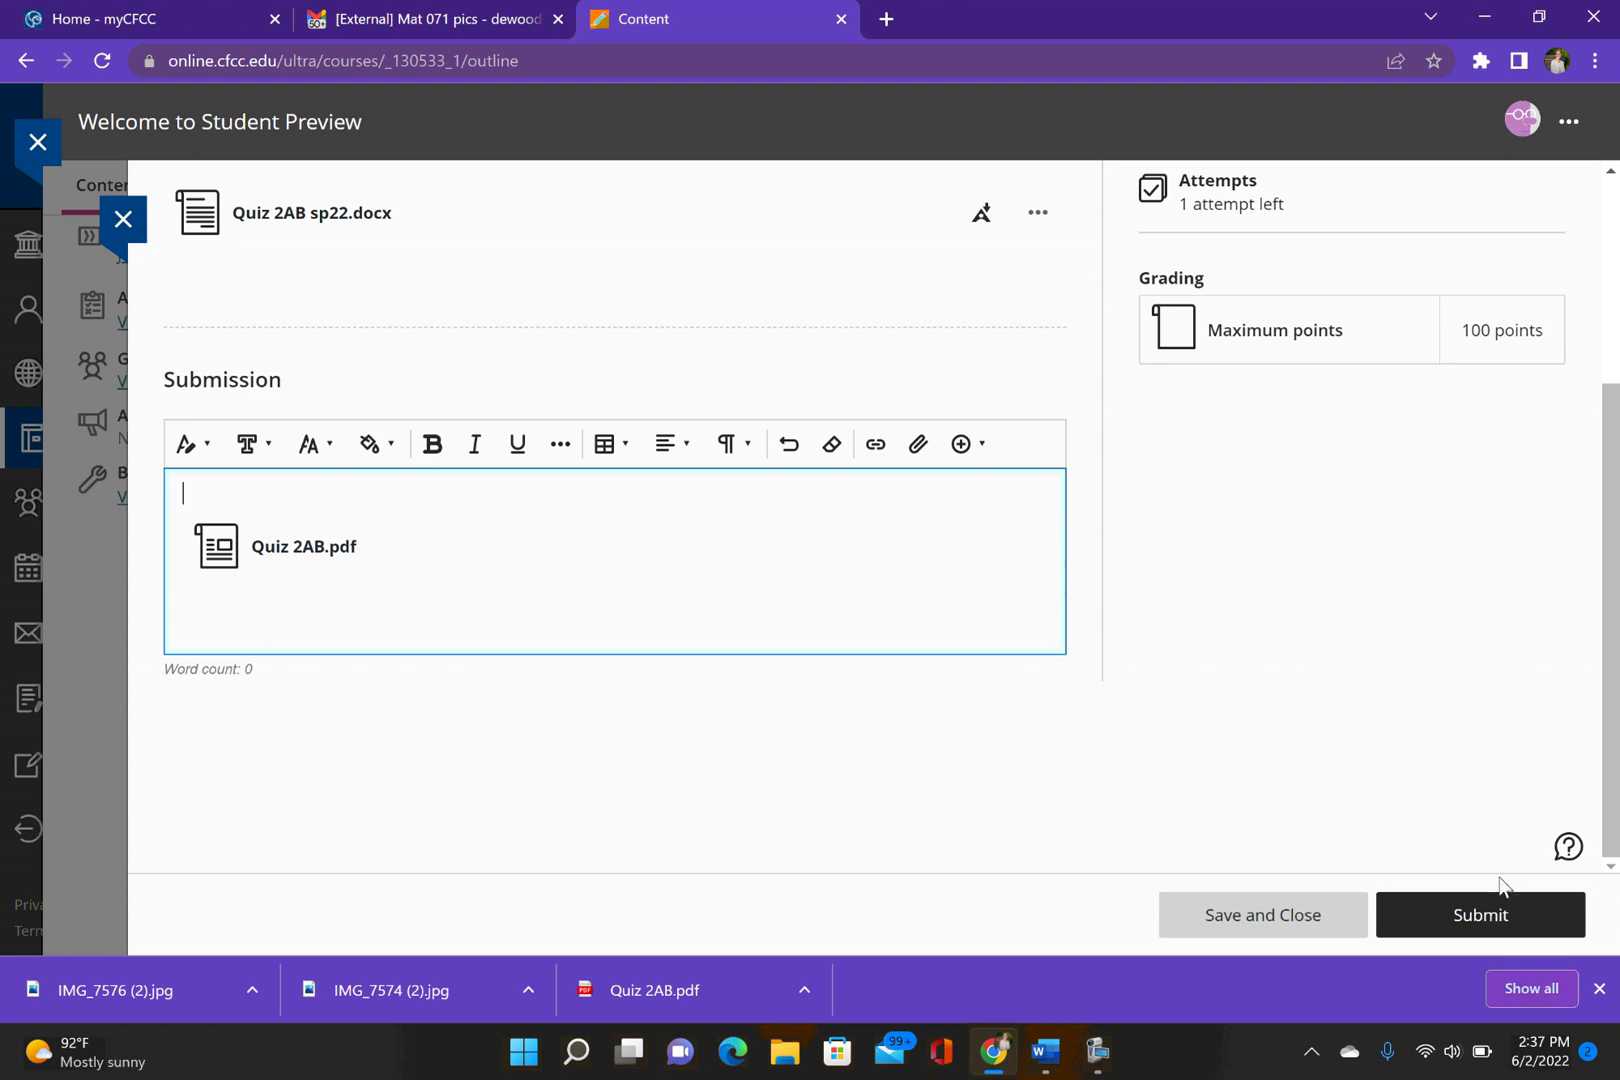
scroll(1474, 804, up, 3)
scroll(1477, 804, down, 1)
click(1464, 912)
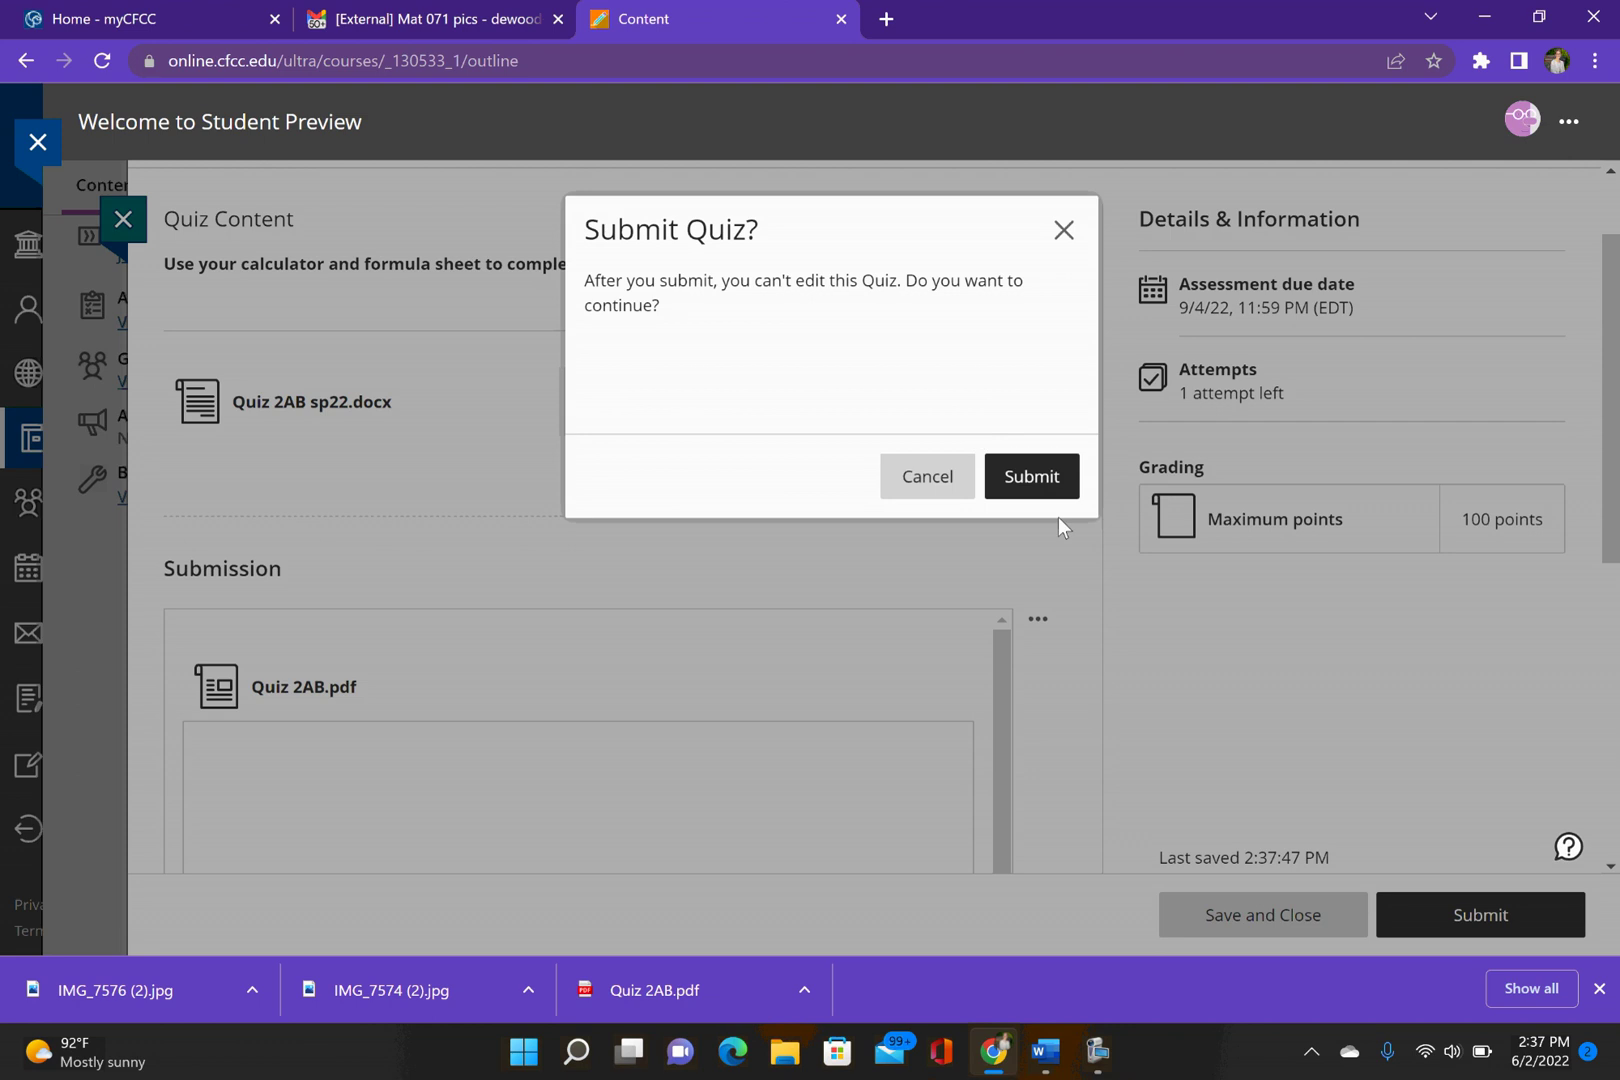
click(1047, 480)
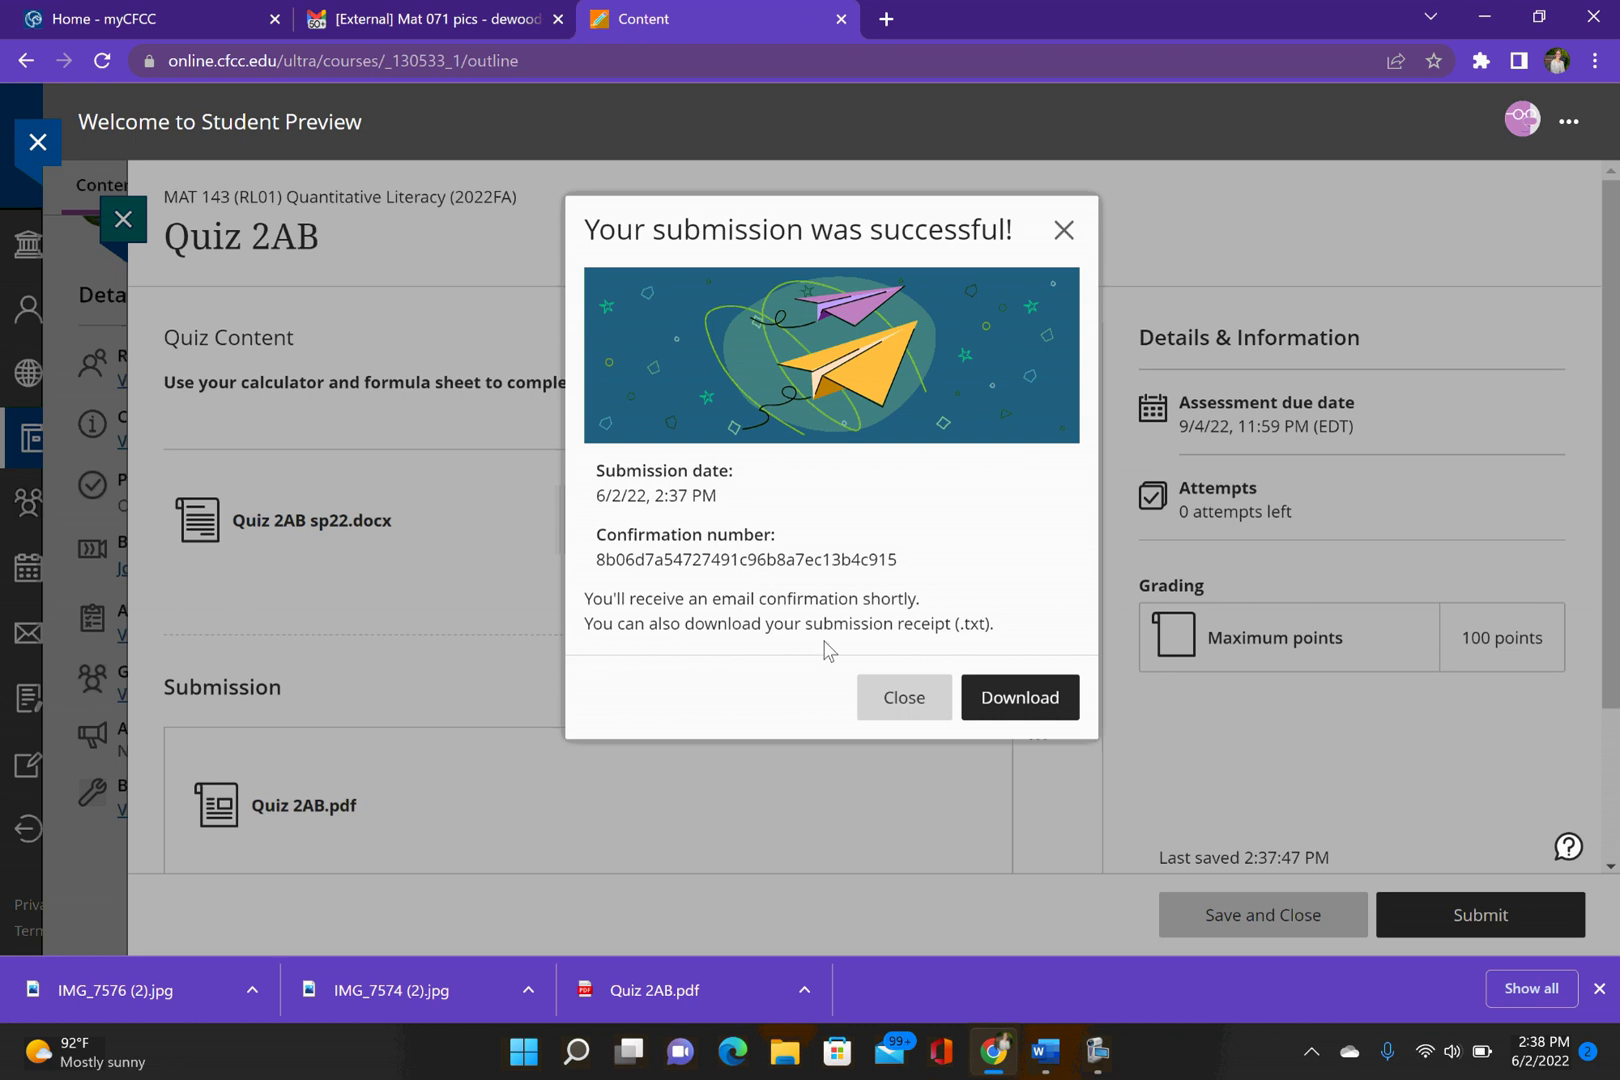
Dismiss the submission confirmation, view the Quiz 2AB submission, look through the submitted PDF pages and close it
click(904, 697)
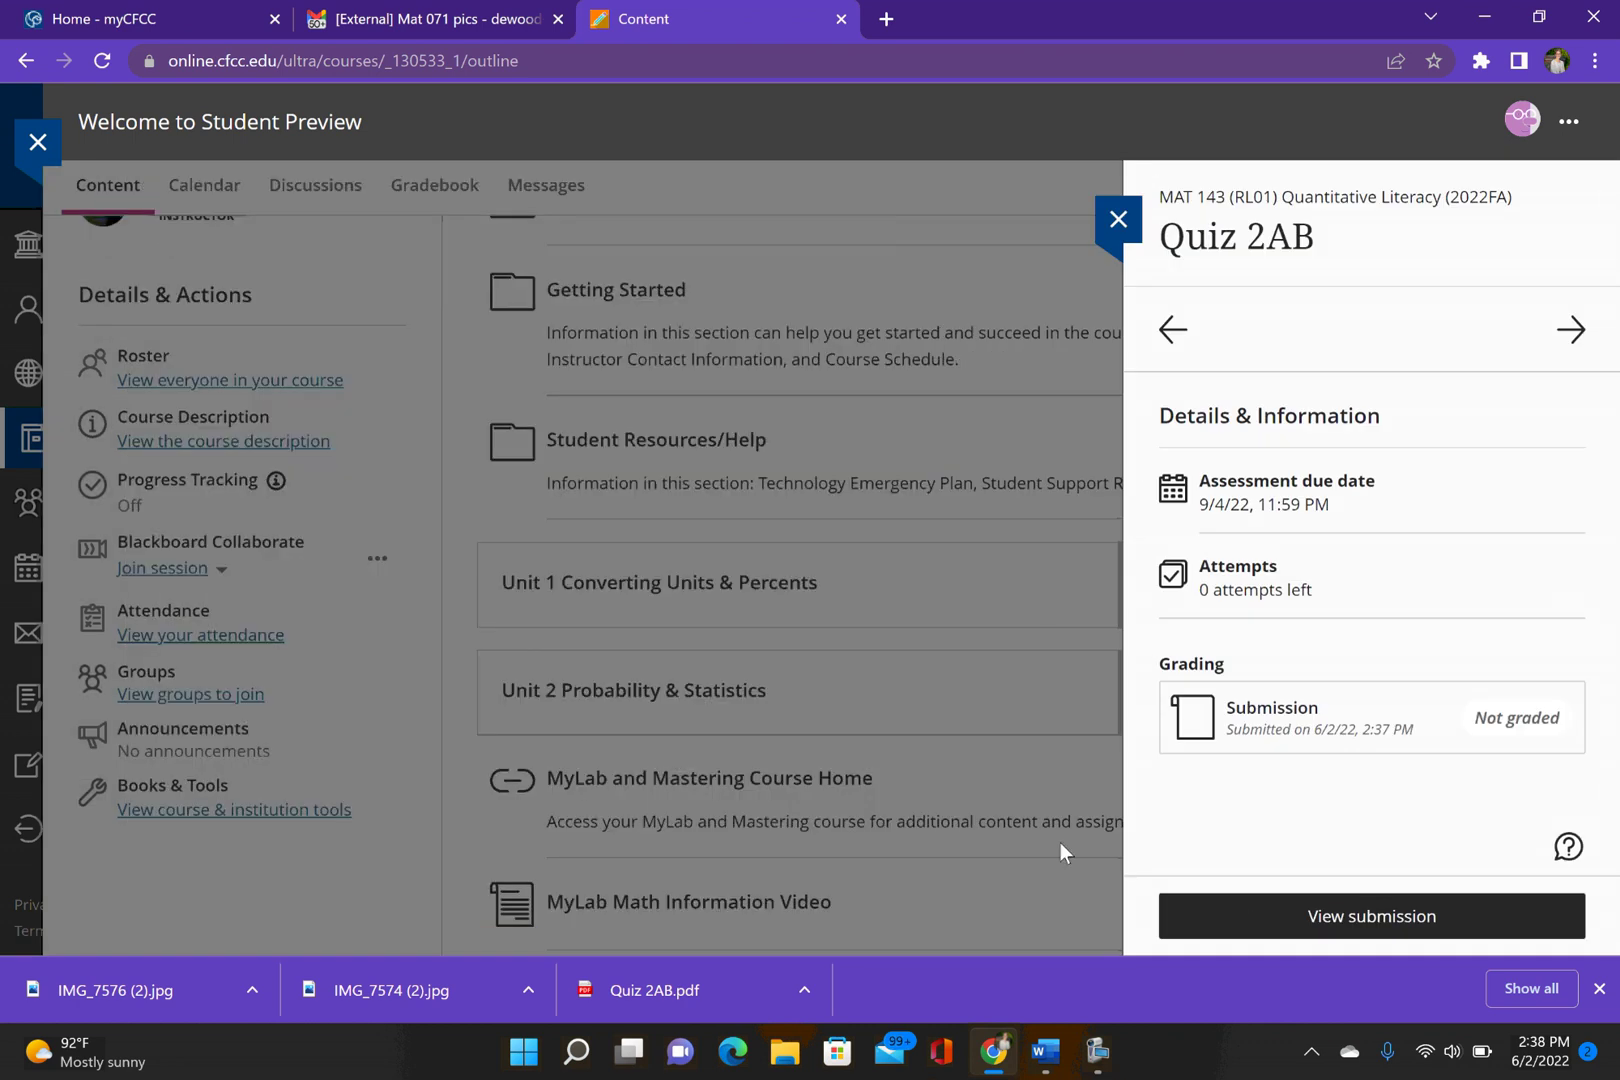
click(1362, 920)
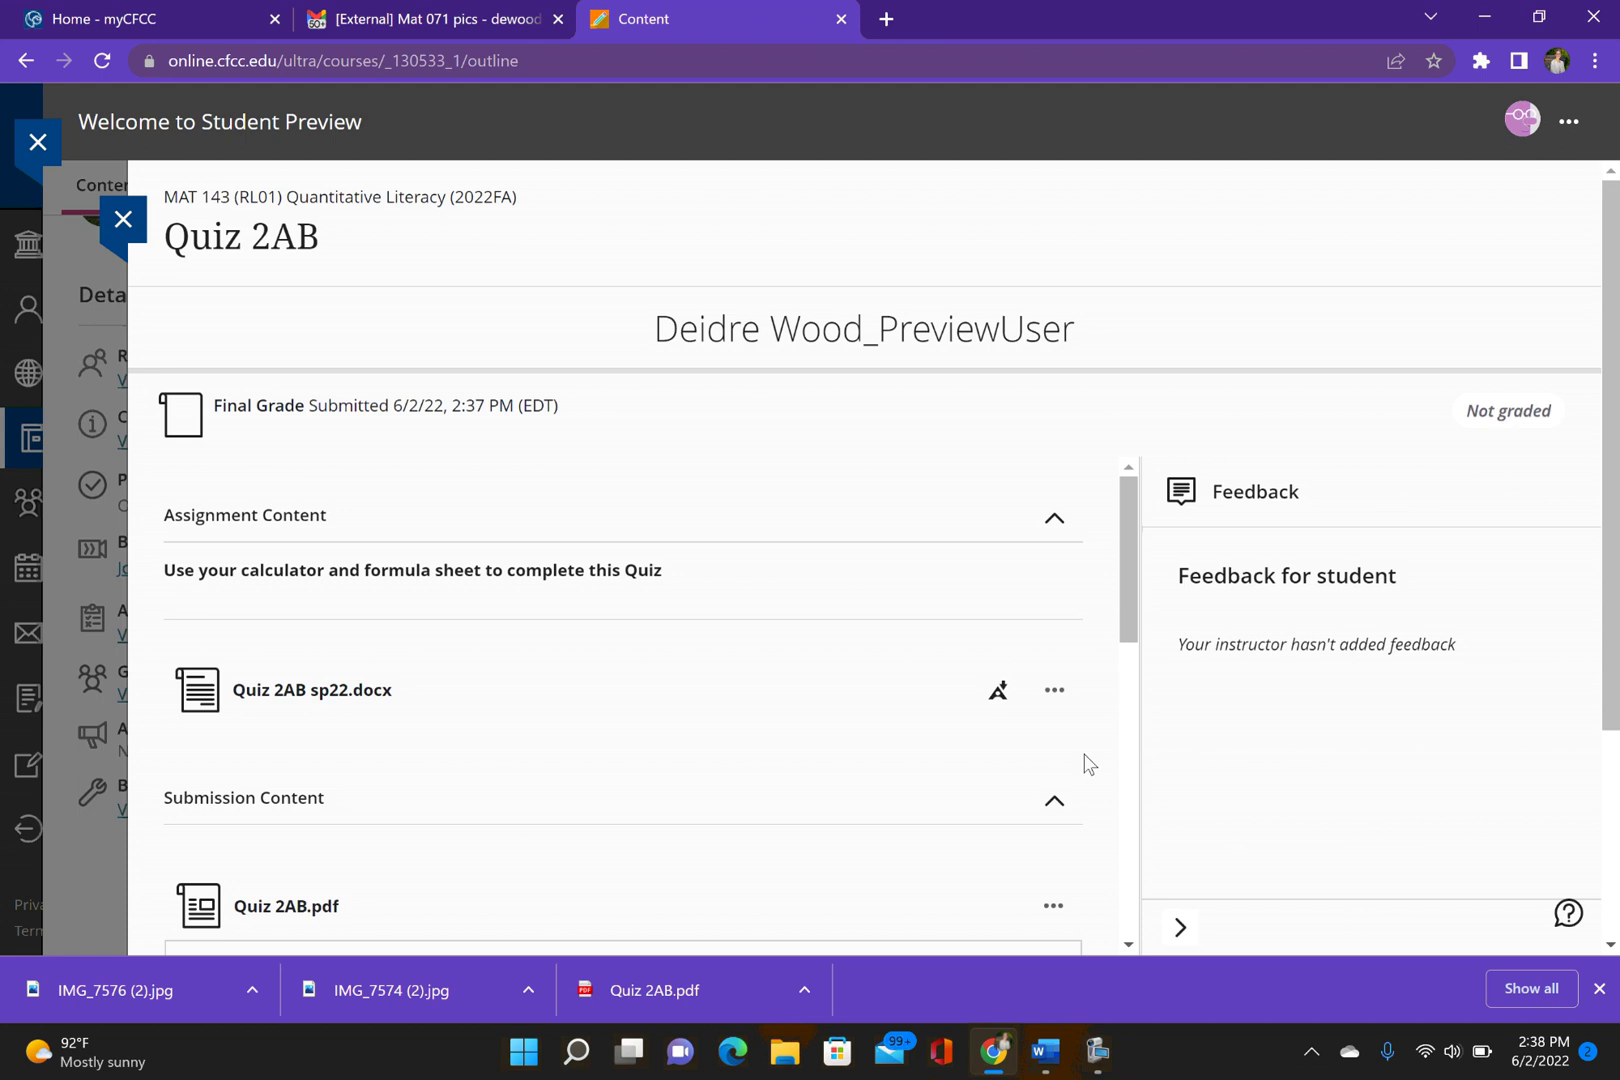
scroll(1087, 764, down, 5)
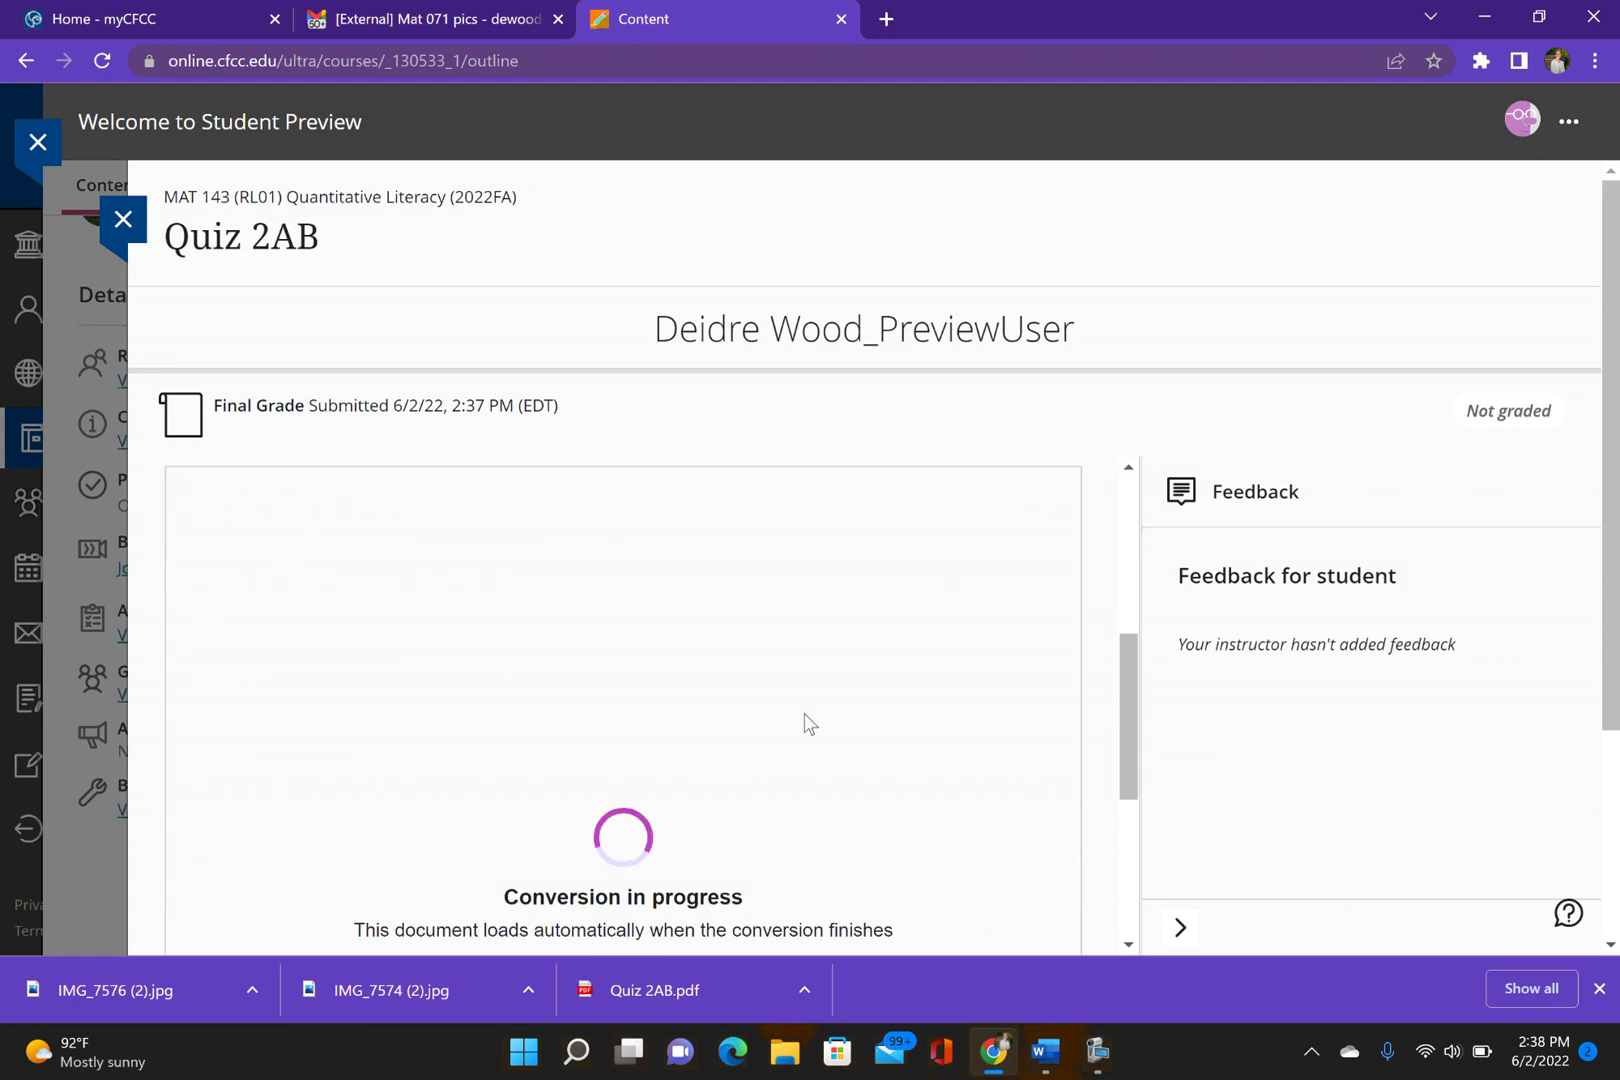
scroll(763, 777, down, 2)
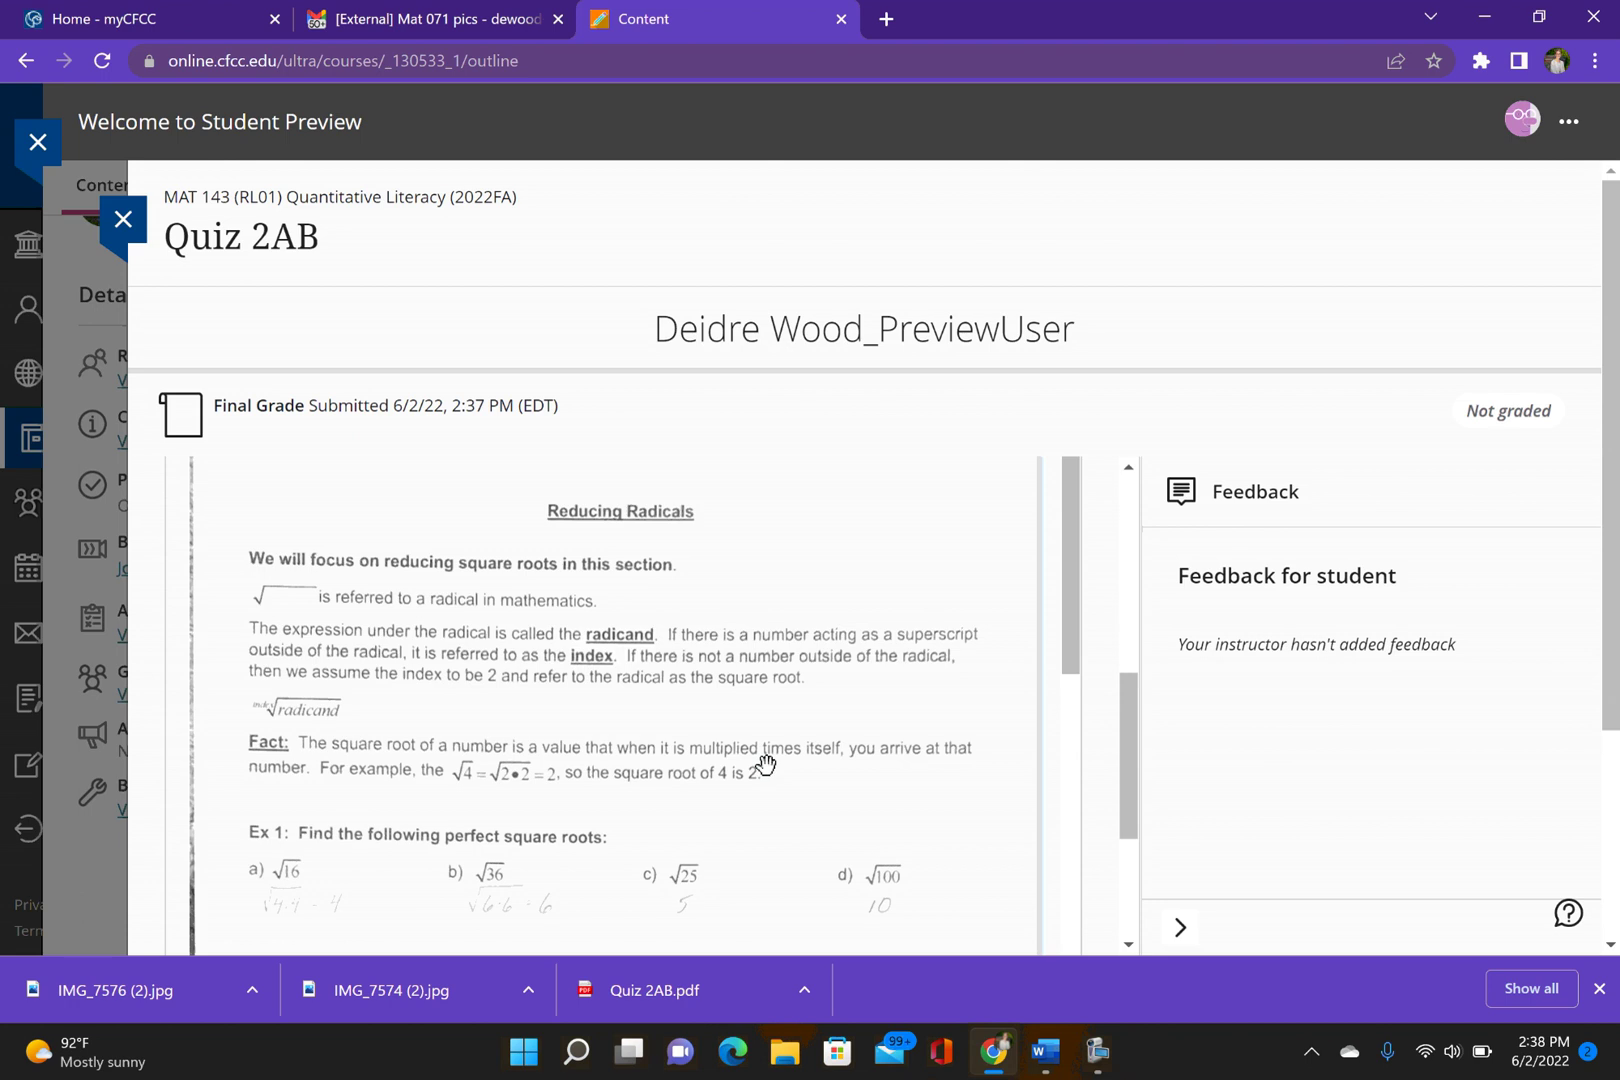
scroll(765, 765, down, 10)
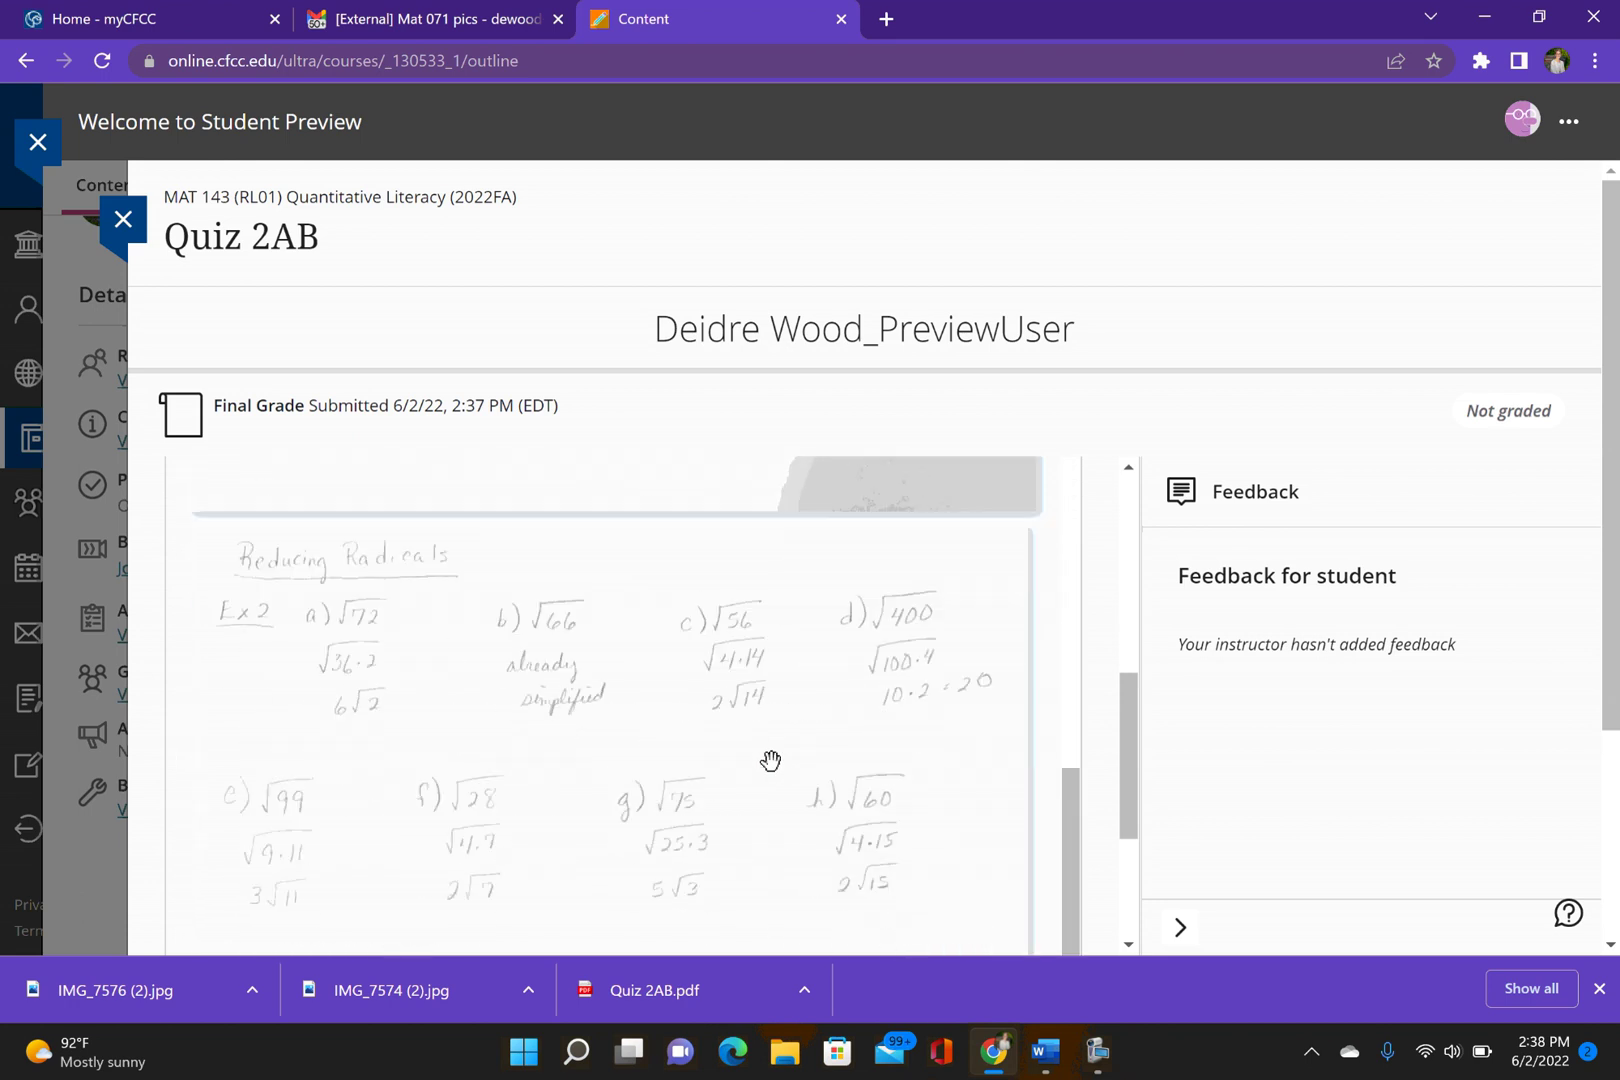
scroll(768, 760, down, 5)
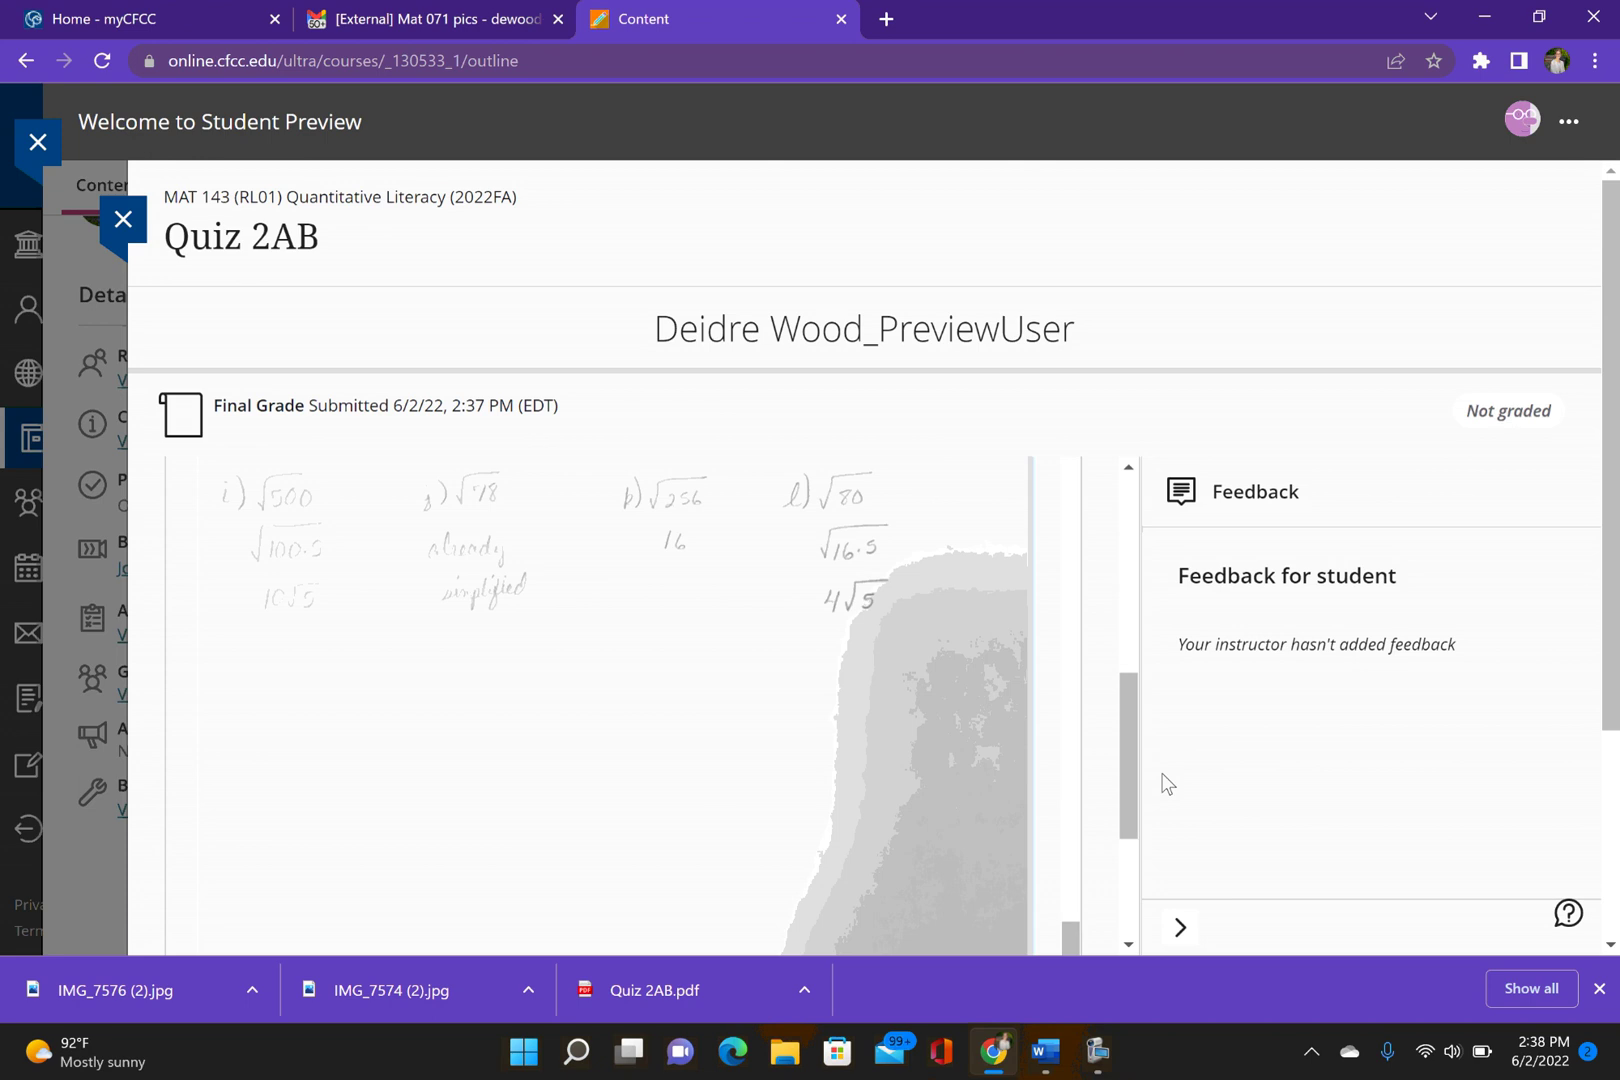
click(123, 230)
Open Quiz 3AB from the Unit 1 Graded Assignments and view its assessment
scroll(800, 698, down, 4)
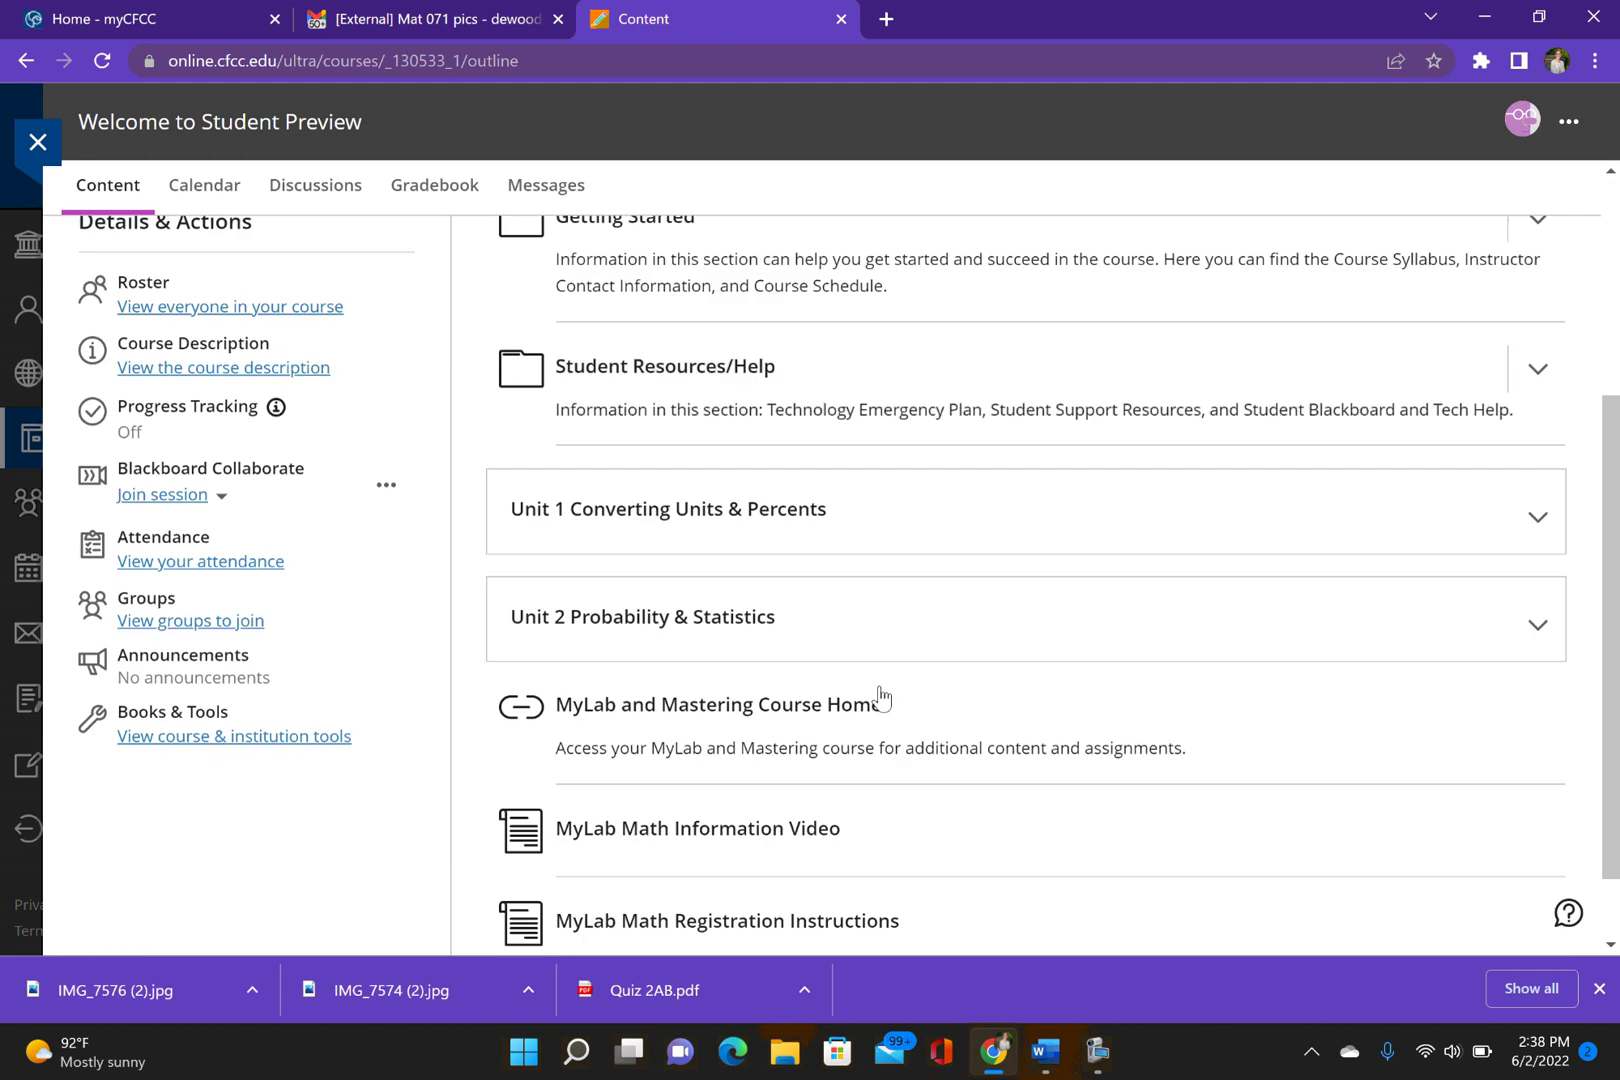
click(714, 522)
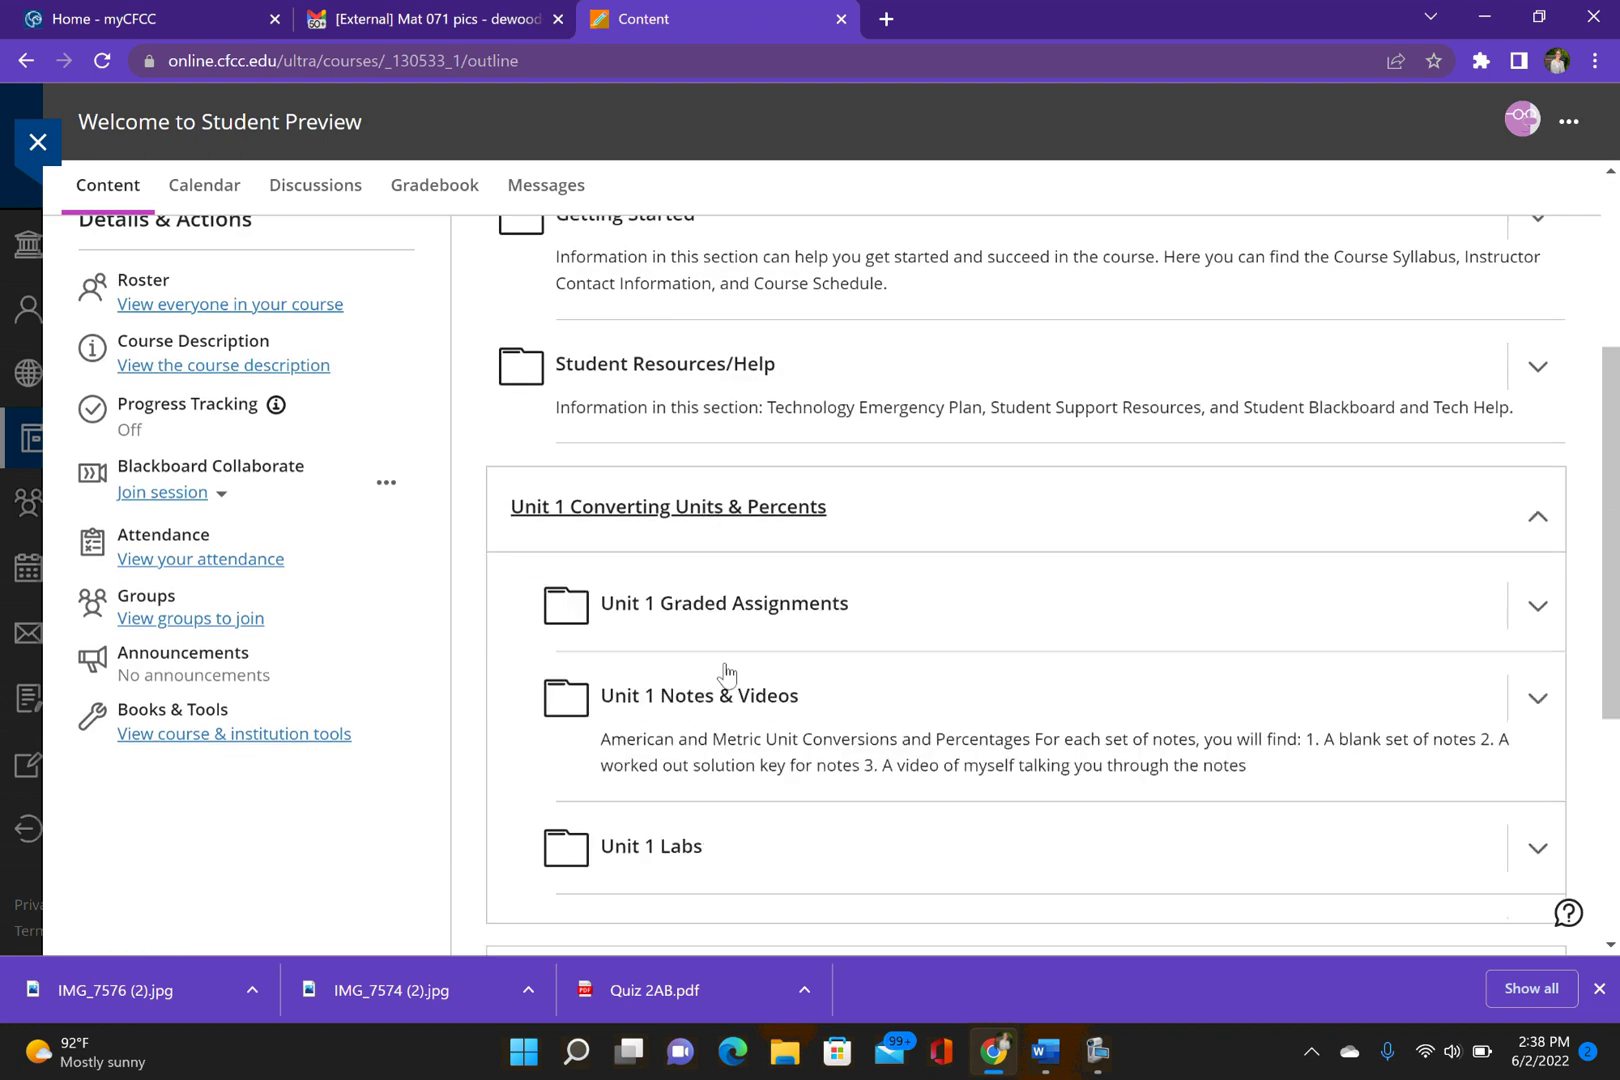
click(722, 605)
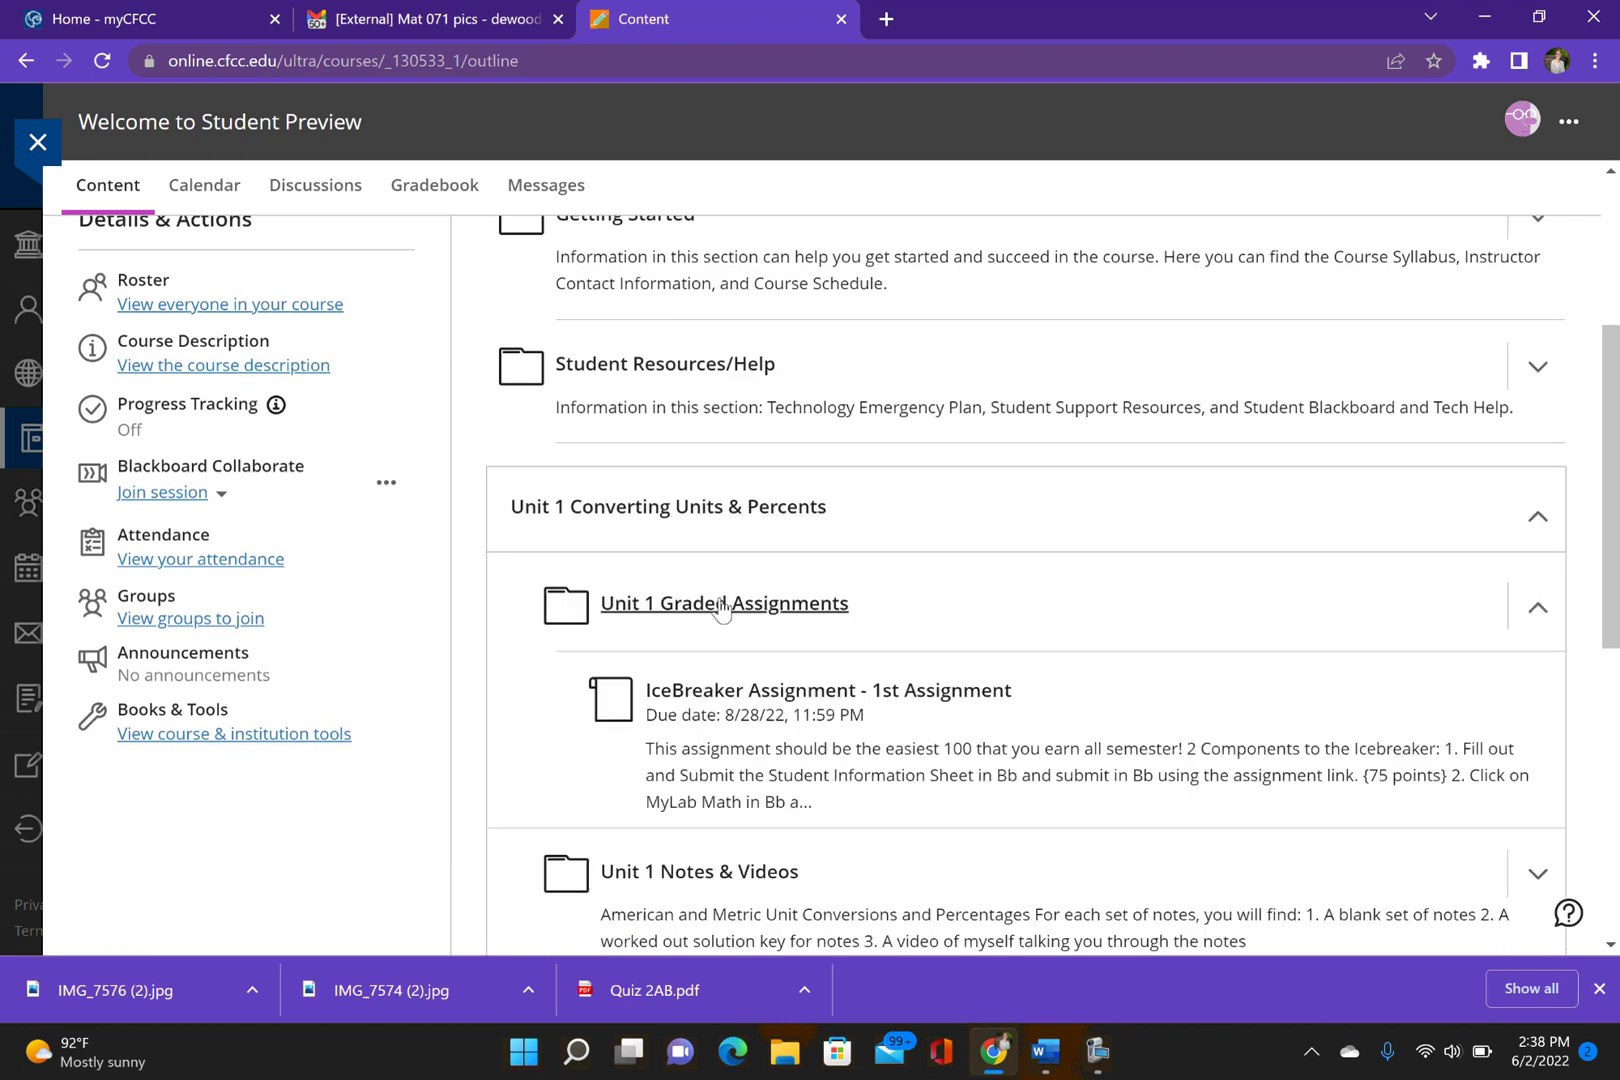
scroll(780, 690, down, 5)
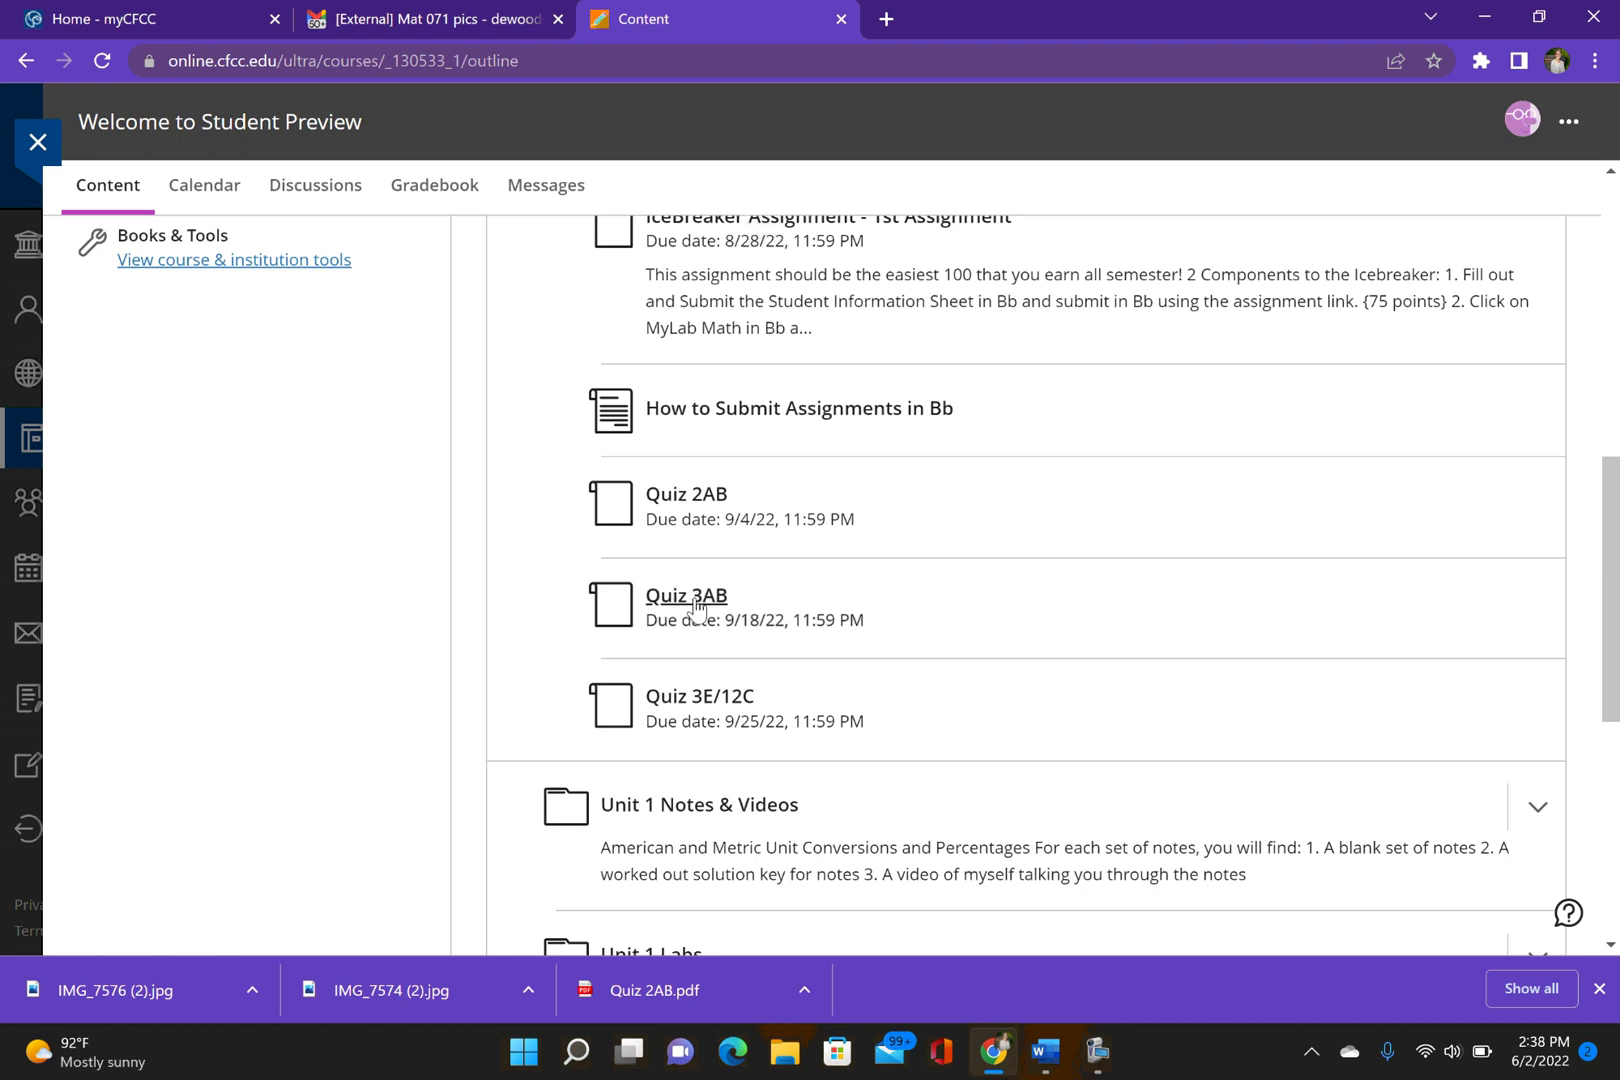
click(697, 606)
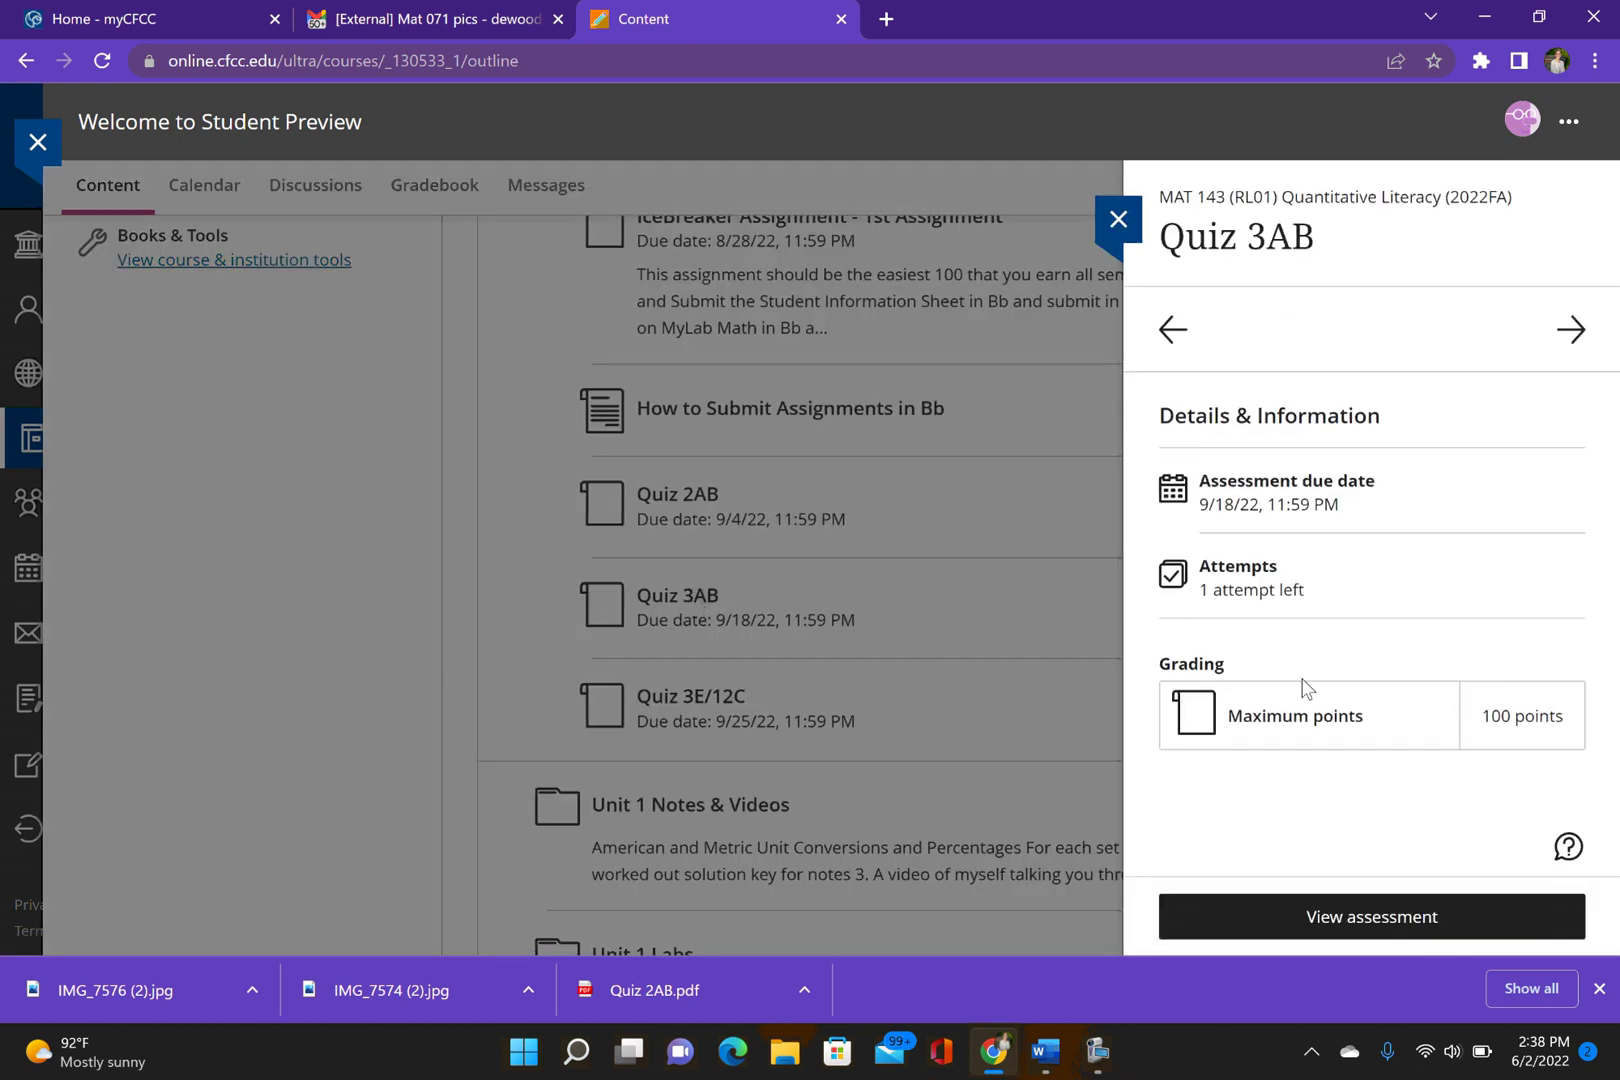
click(1387, 918)
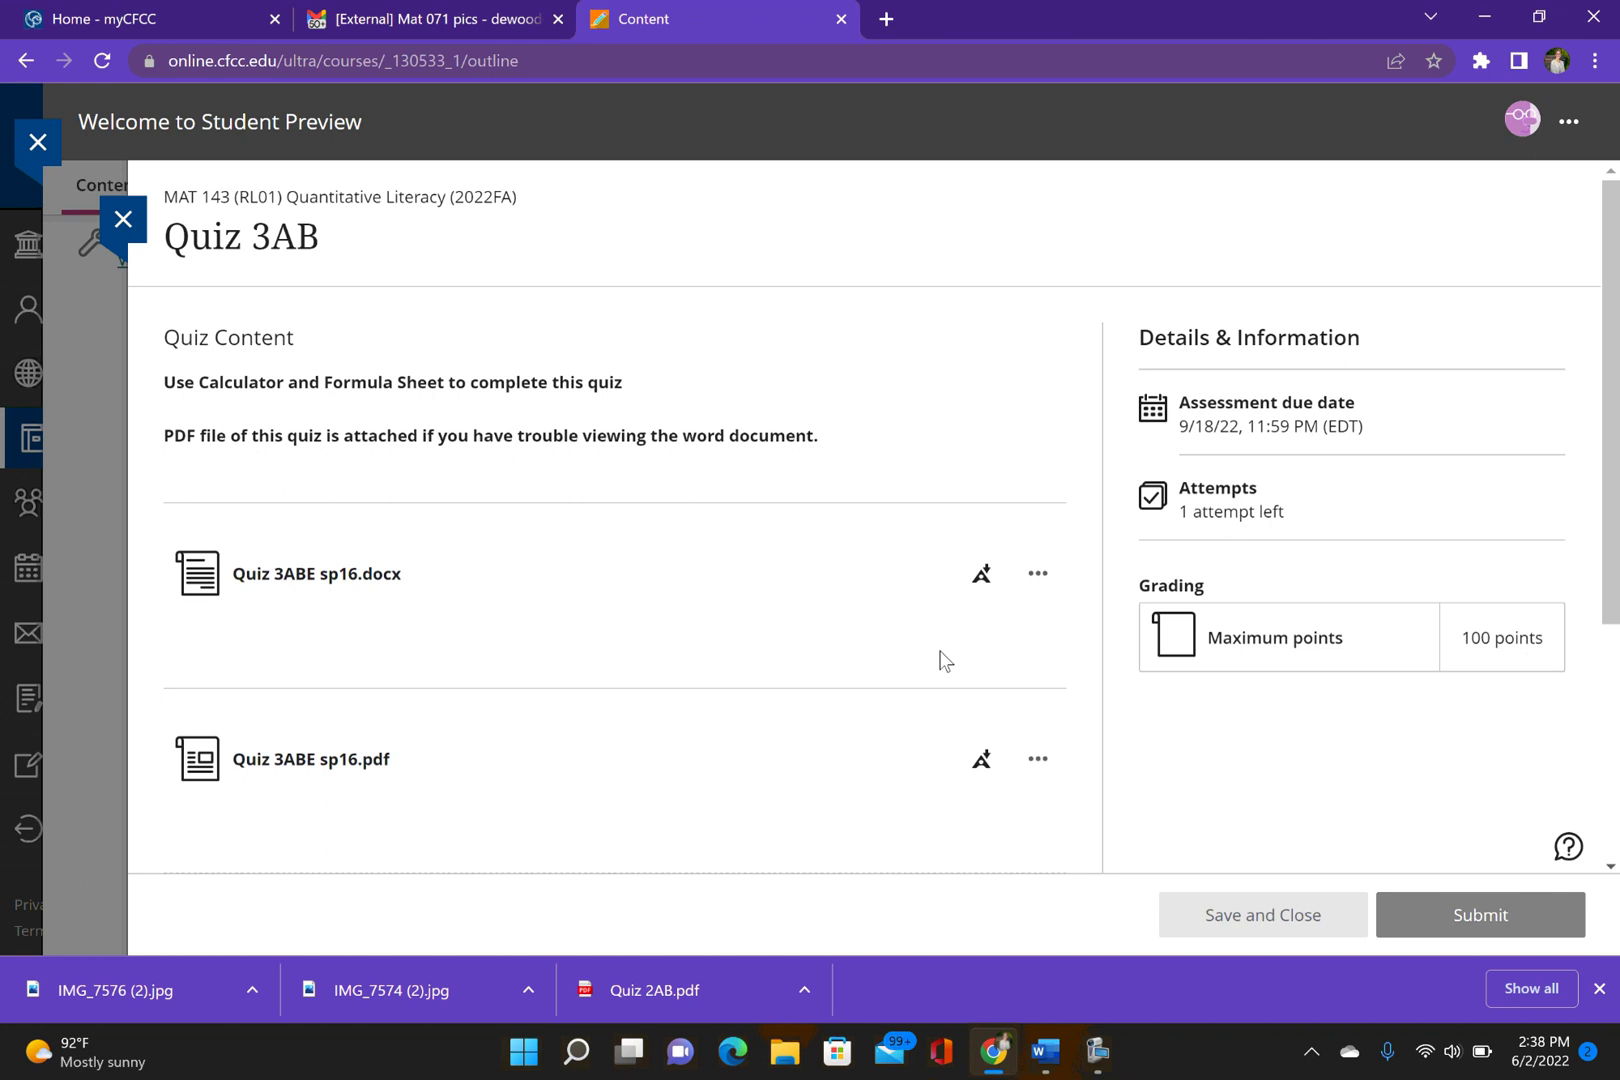
Attach the "Quiz 2AB pg1" image from the Desktop to the Quiz 3AB submission, keeping its display name and inline display
scroll(893, 520, down, 2)
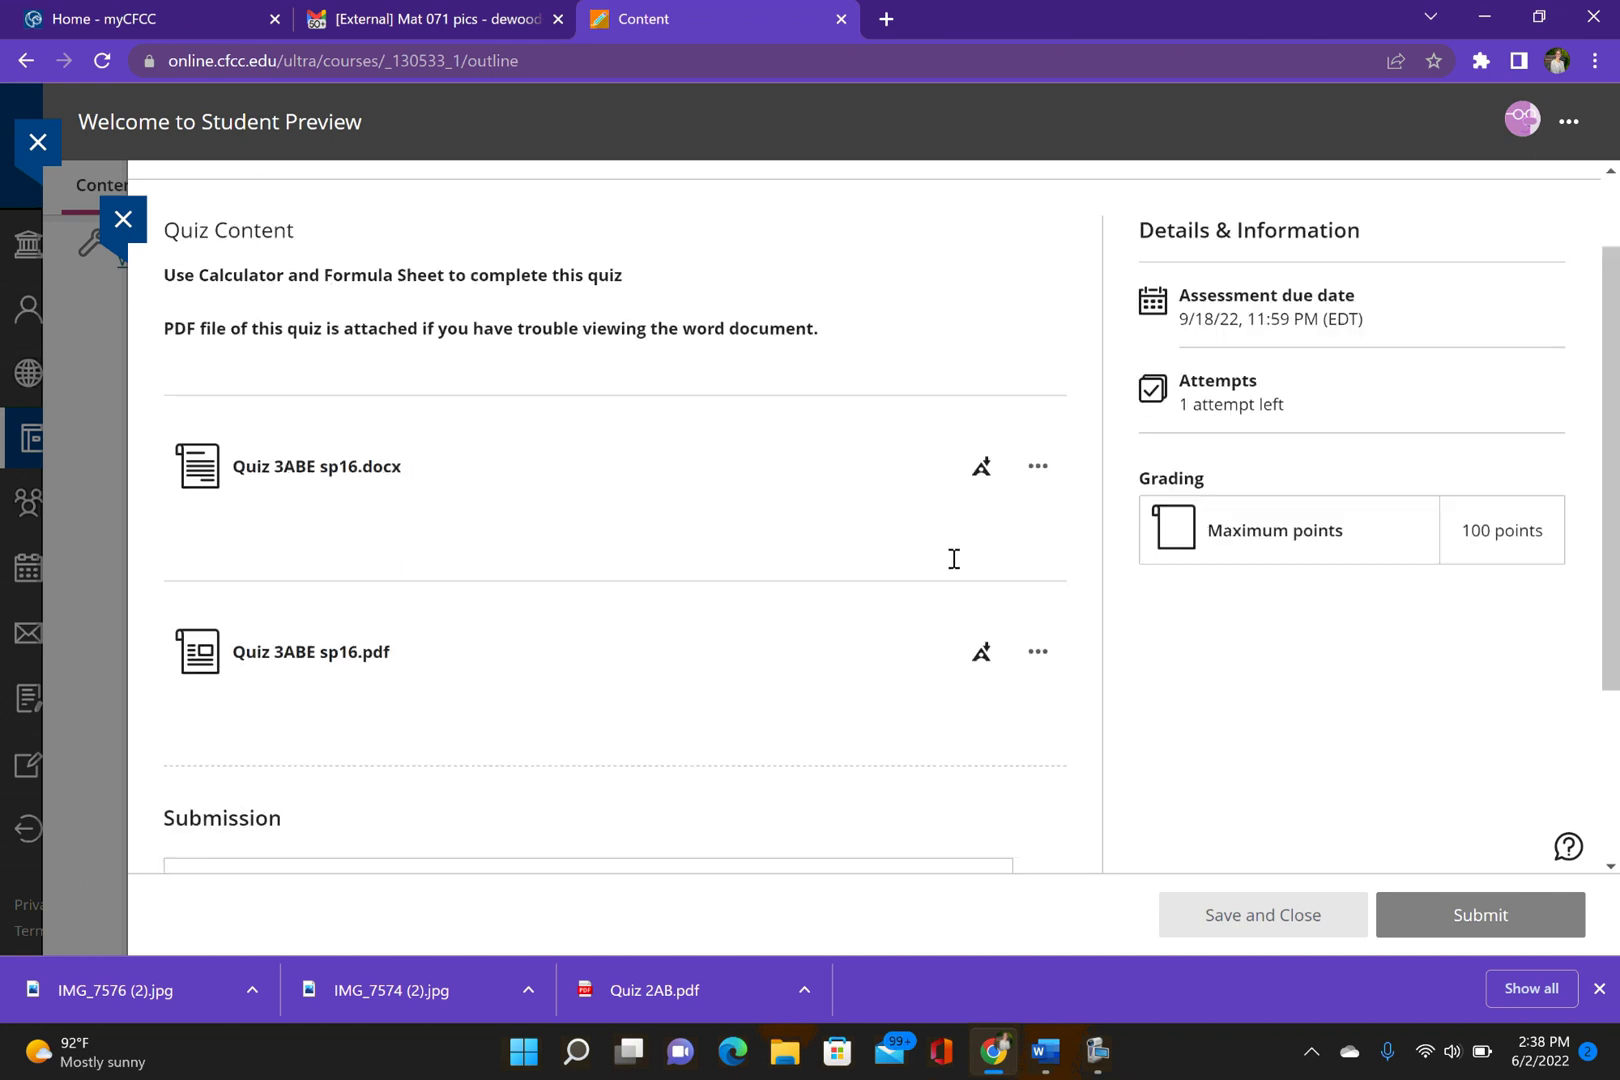
click(336, 766)
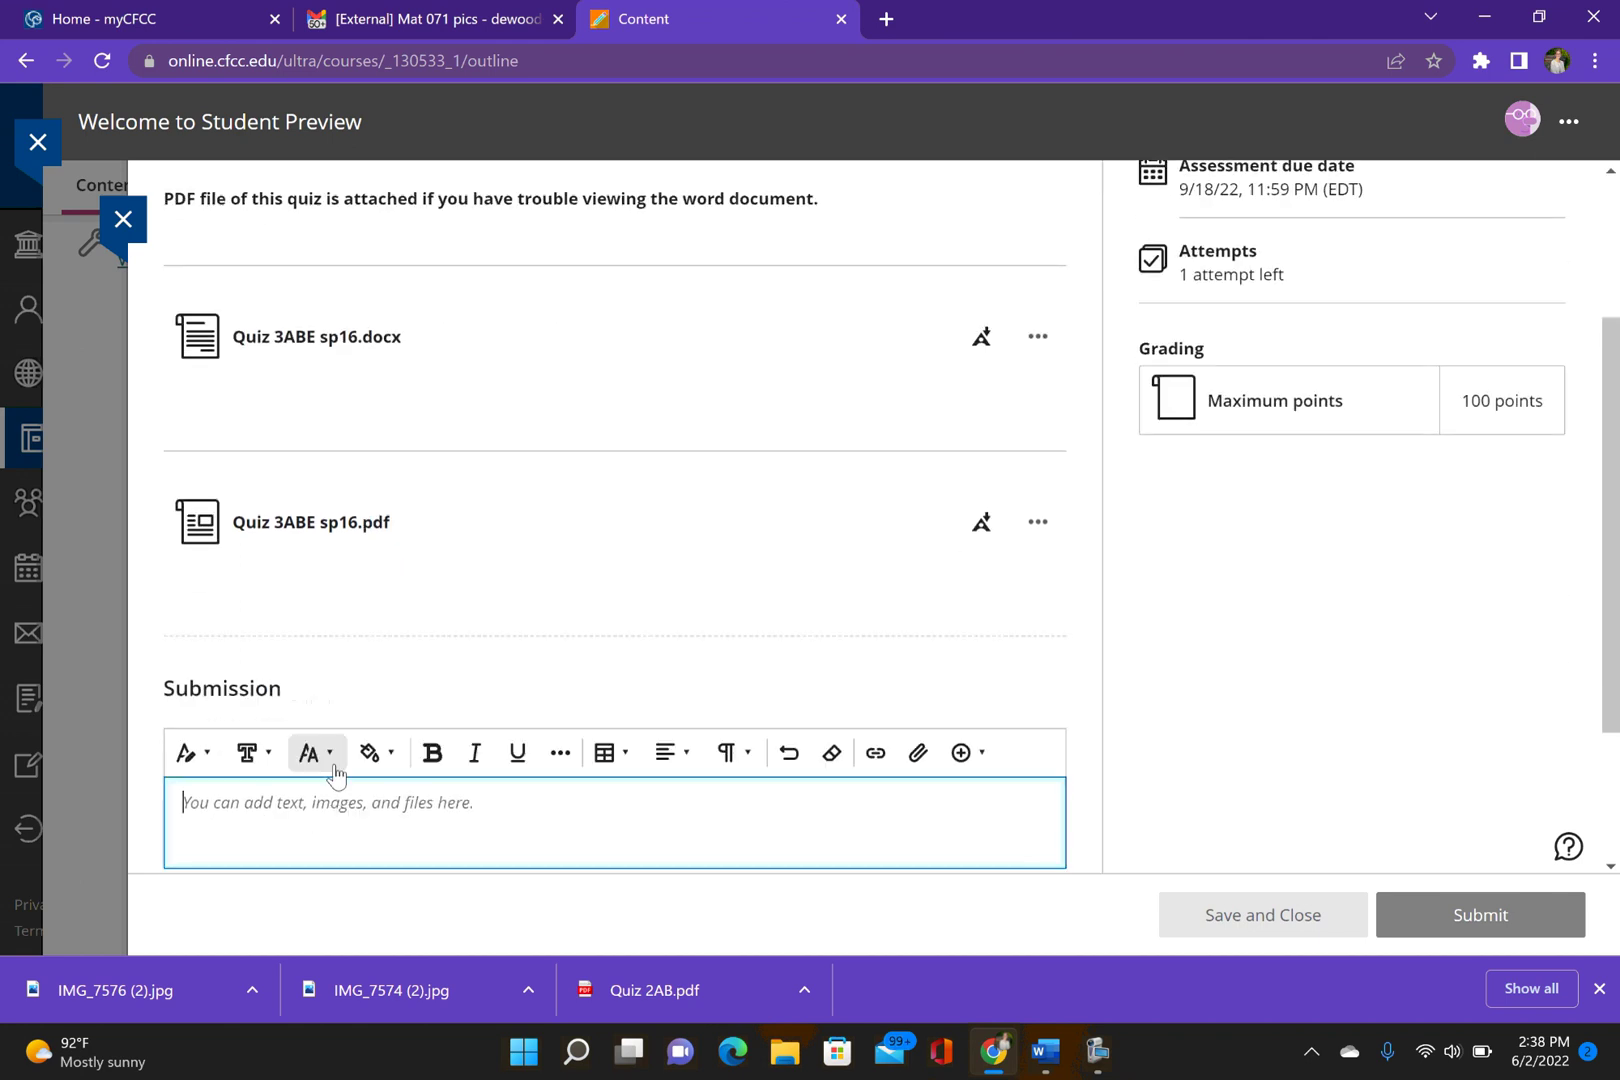
click(920, 755)
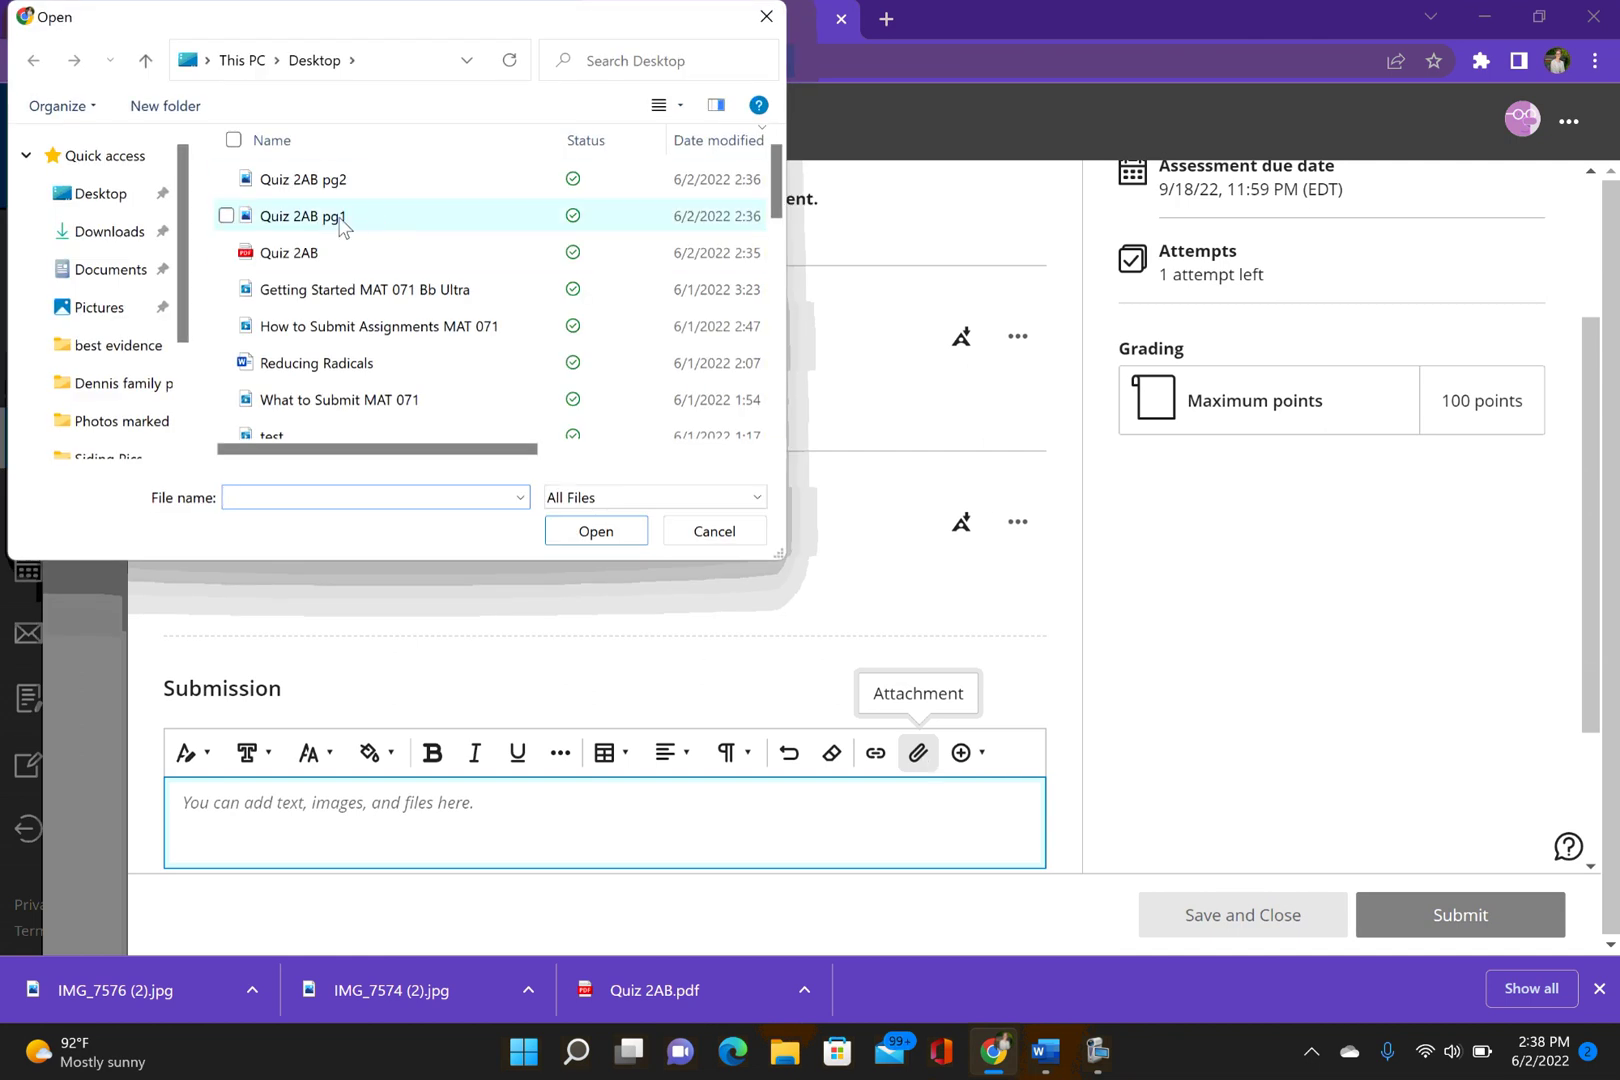
click(340, 226)
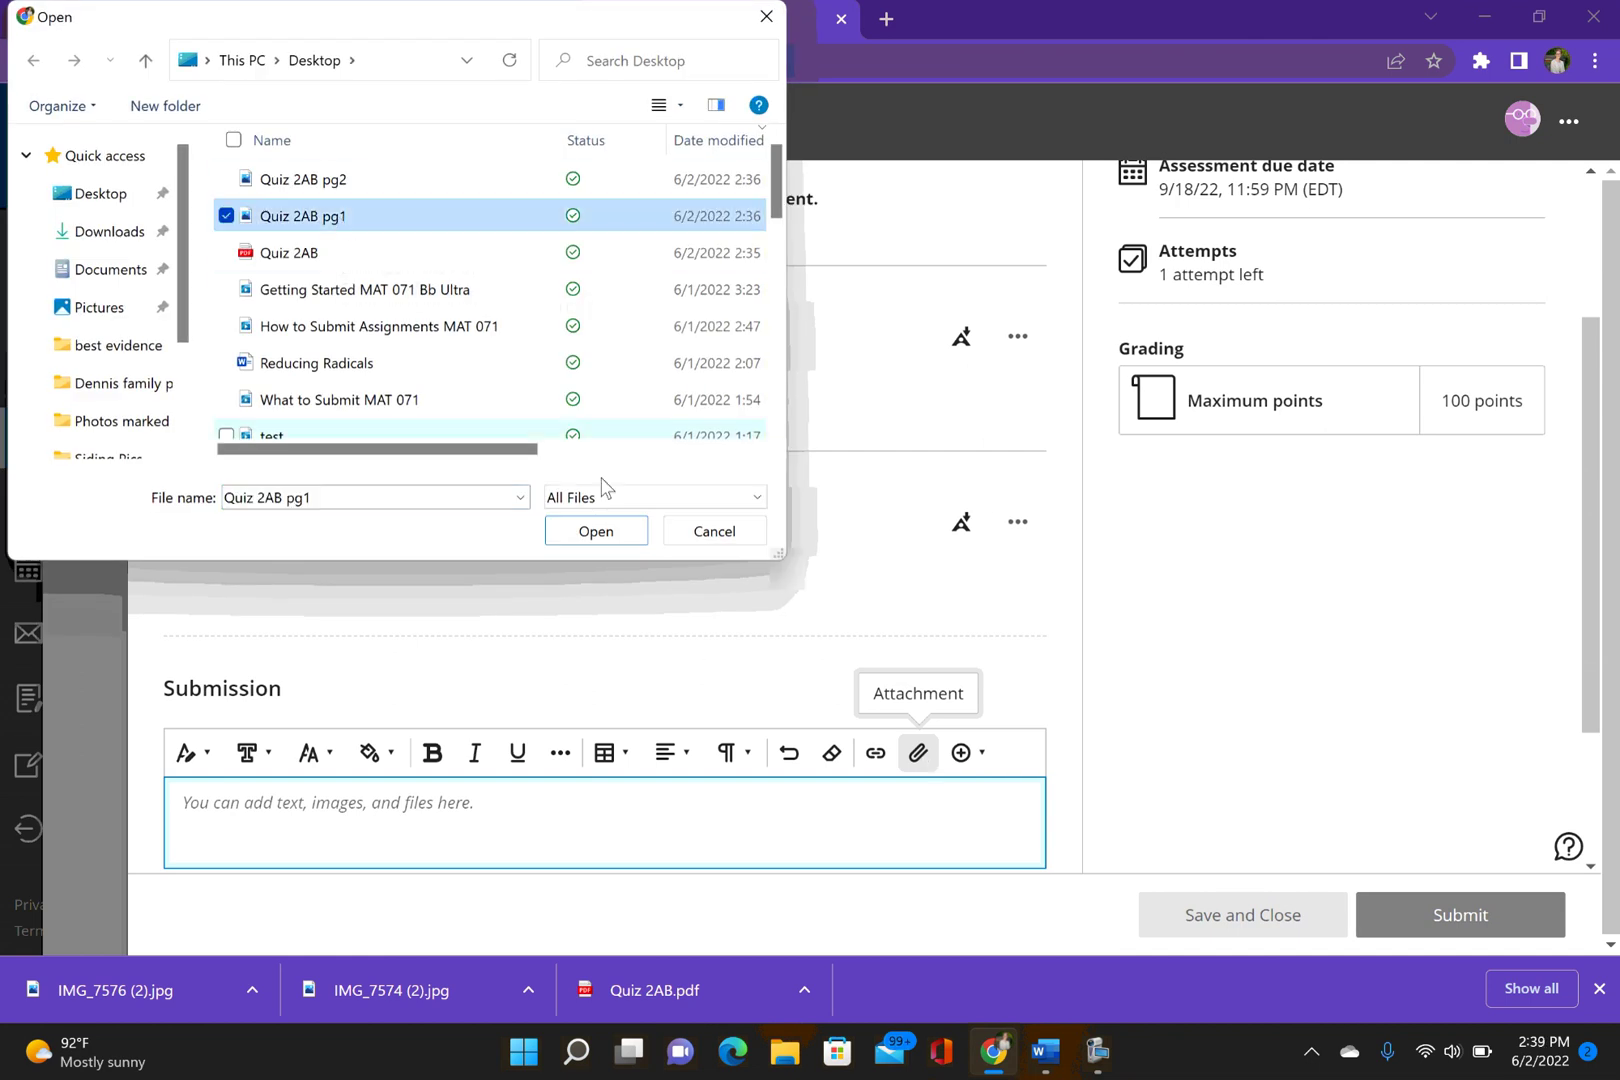
click(621, 530)
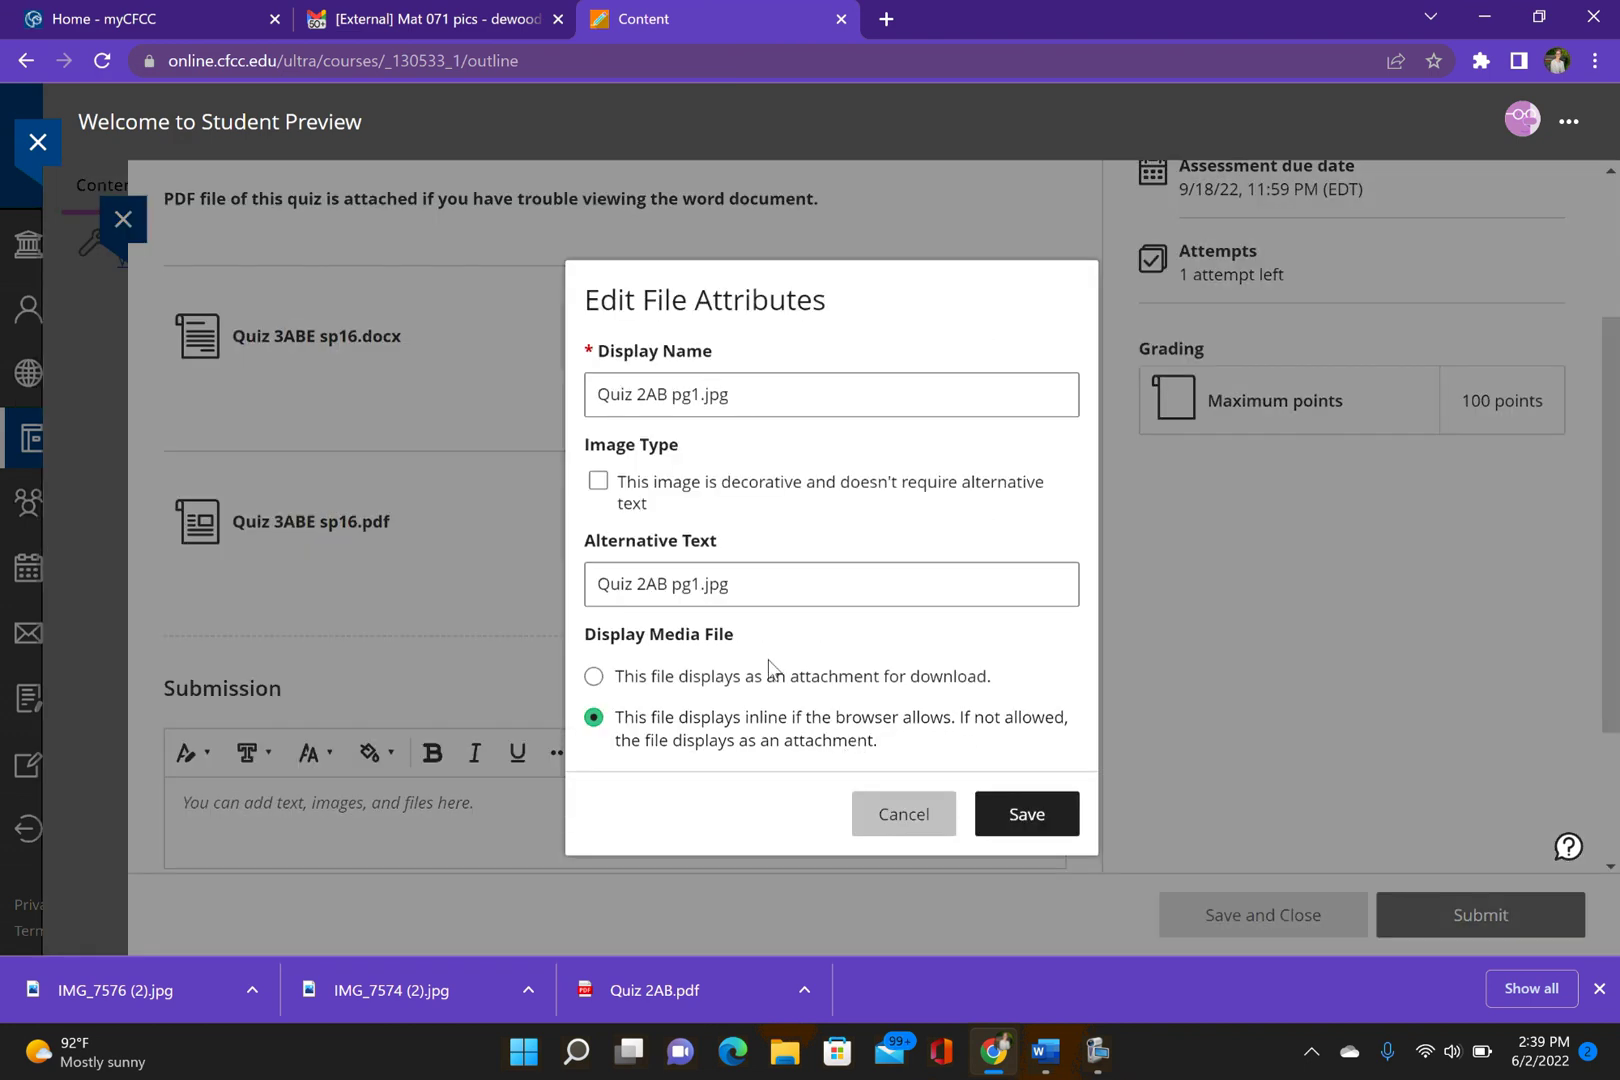
click(1024, 822)
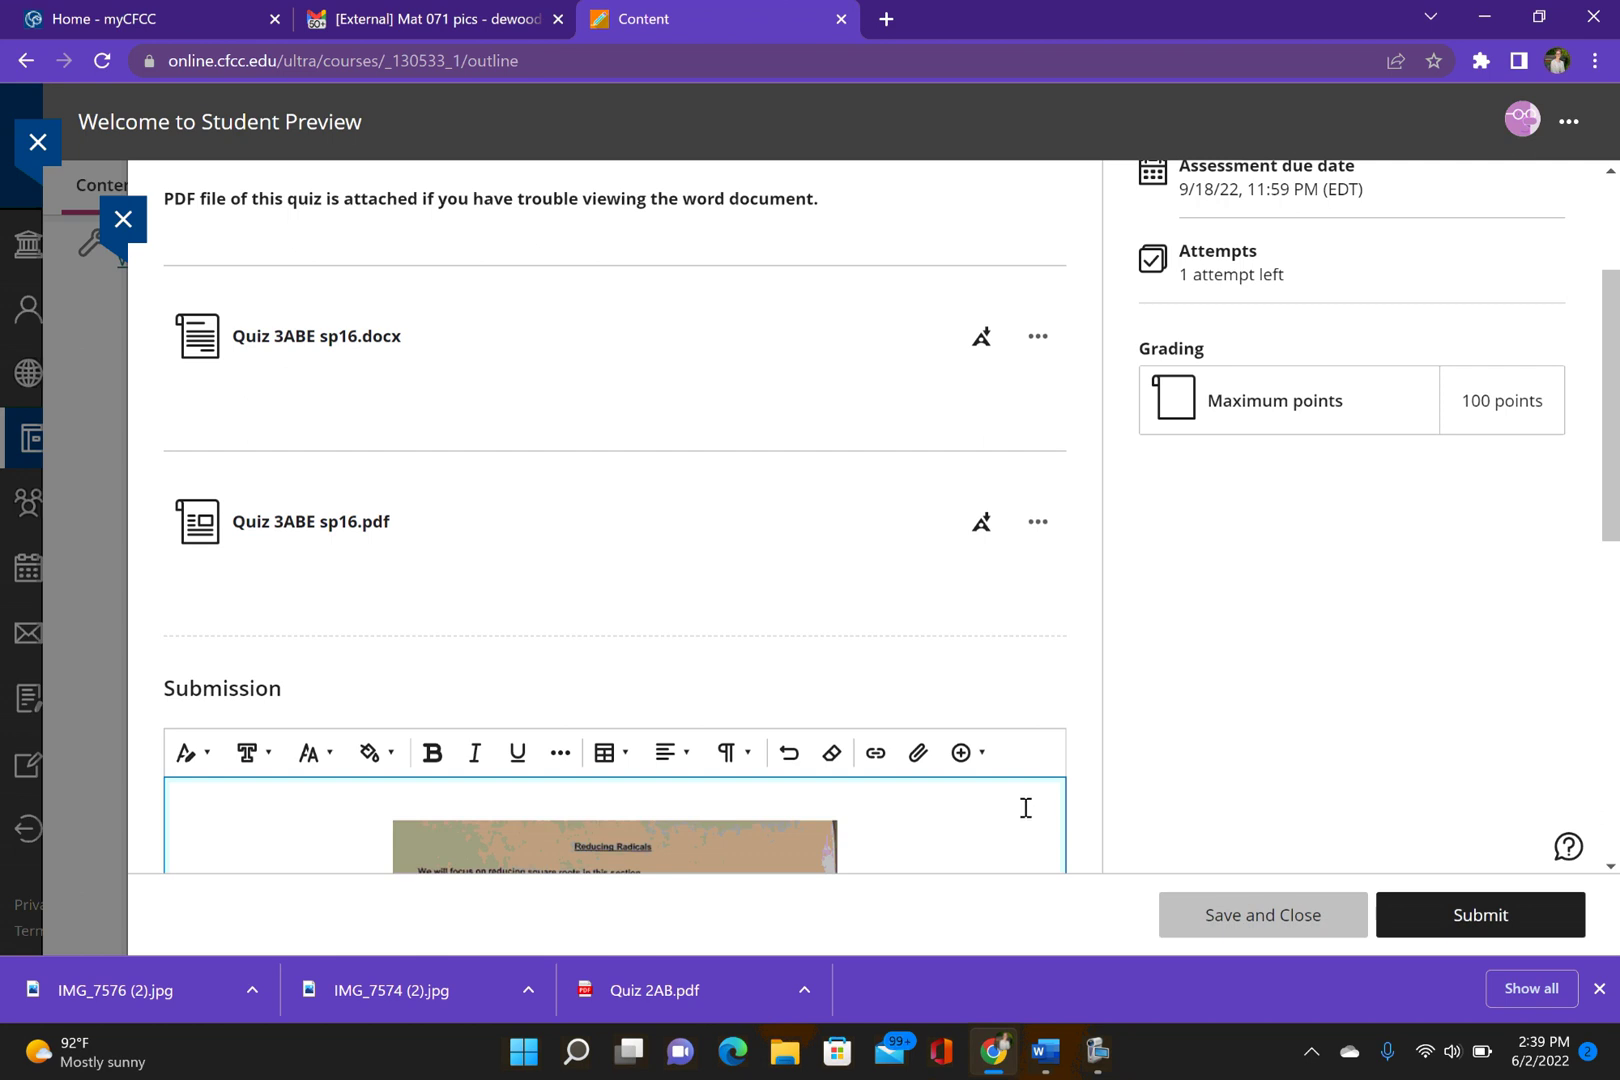
Add the "Quiz 2AB pg2" image from the Desktop to the same submission, keeping its display name and inline display
scroll(1026, 798, down, 7)
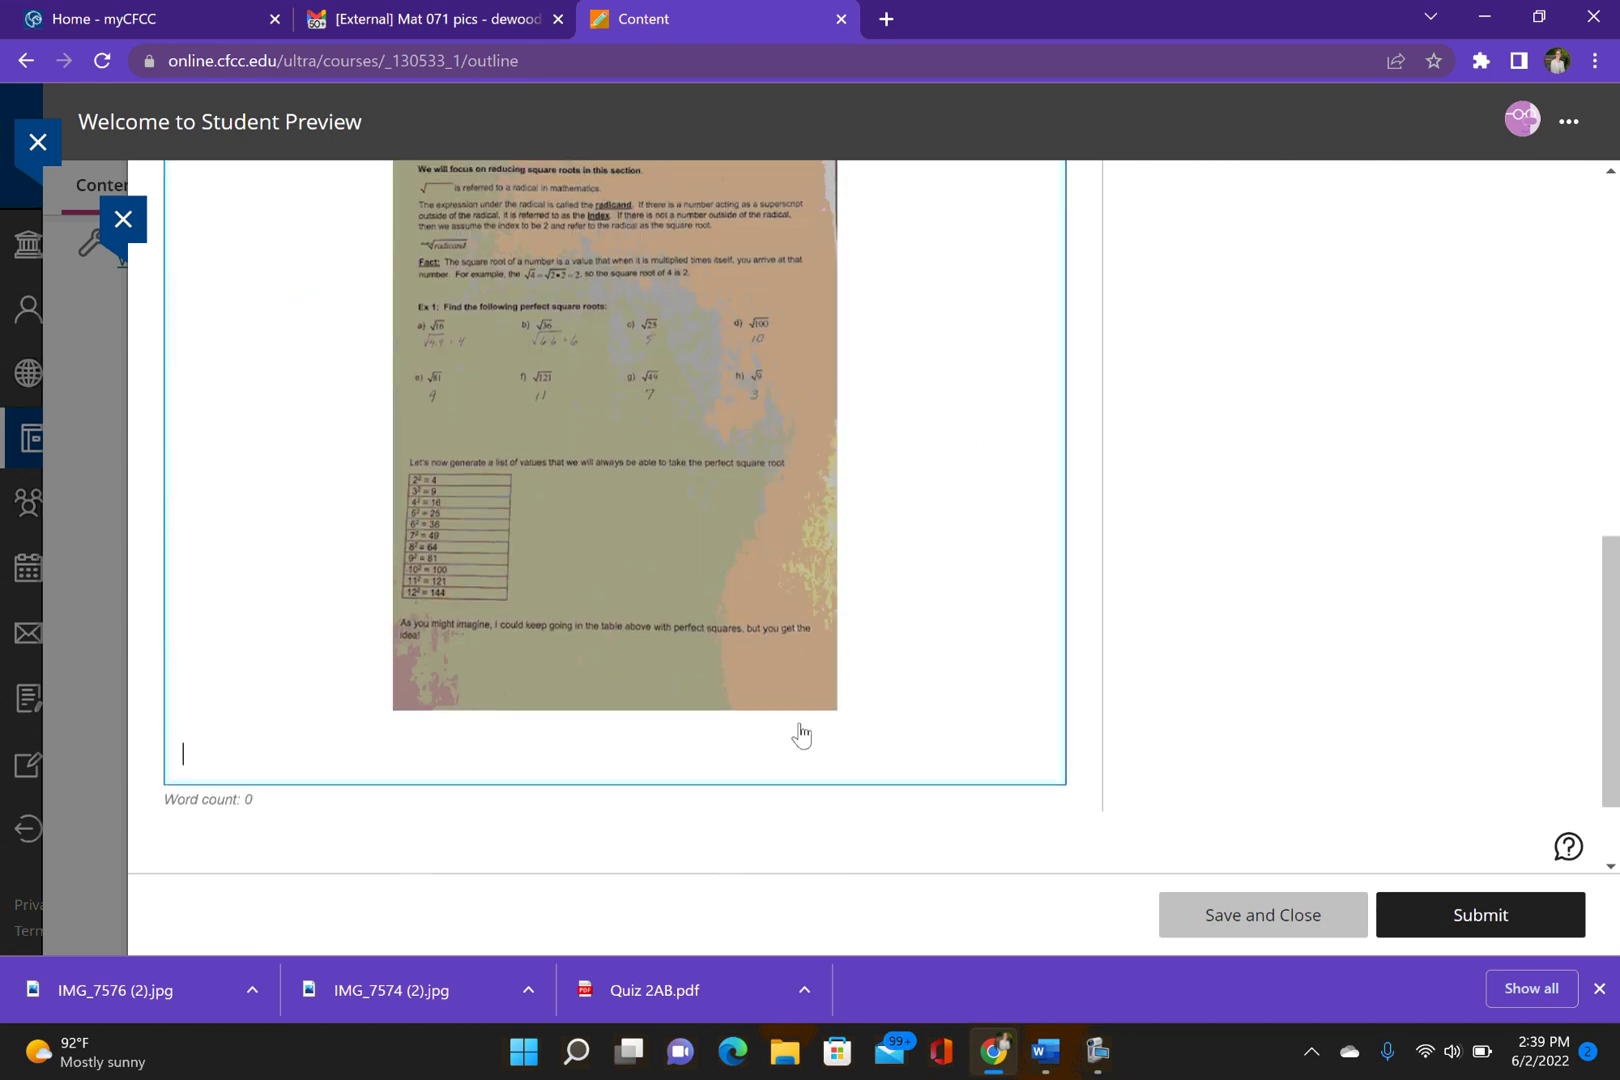
scroll(973, 792, up, 7)
scroll(976, 749, down, 2)
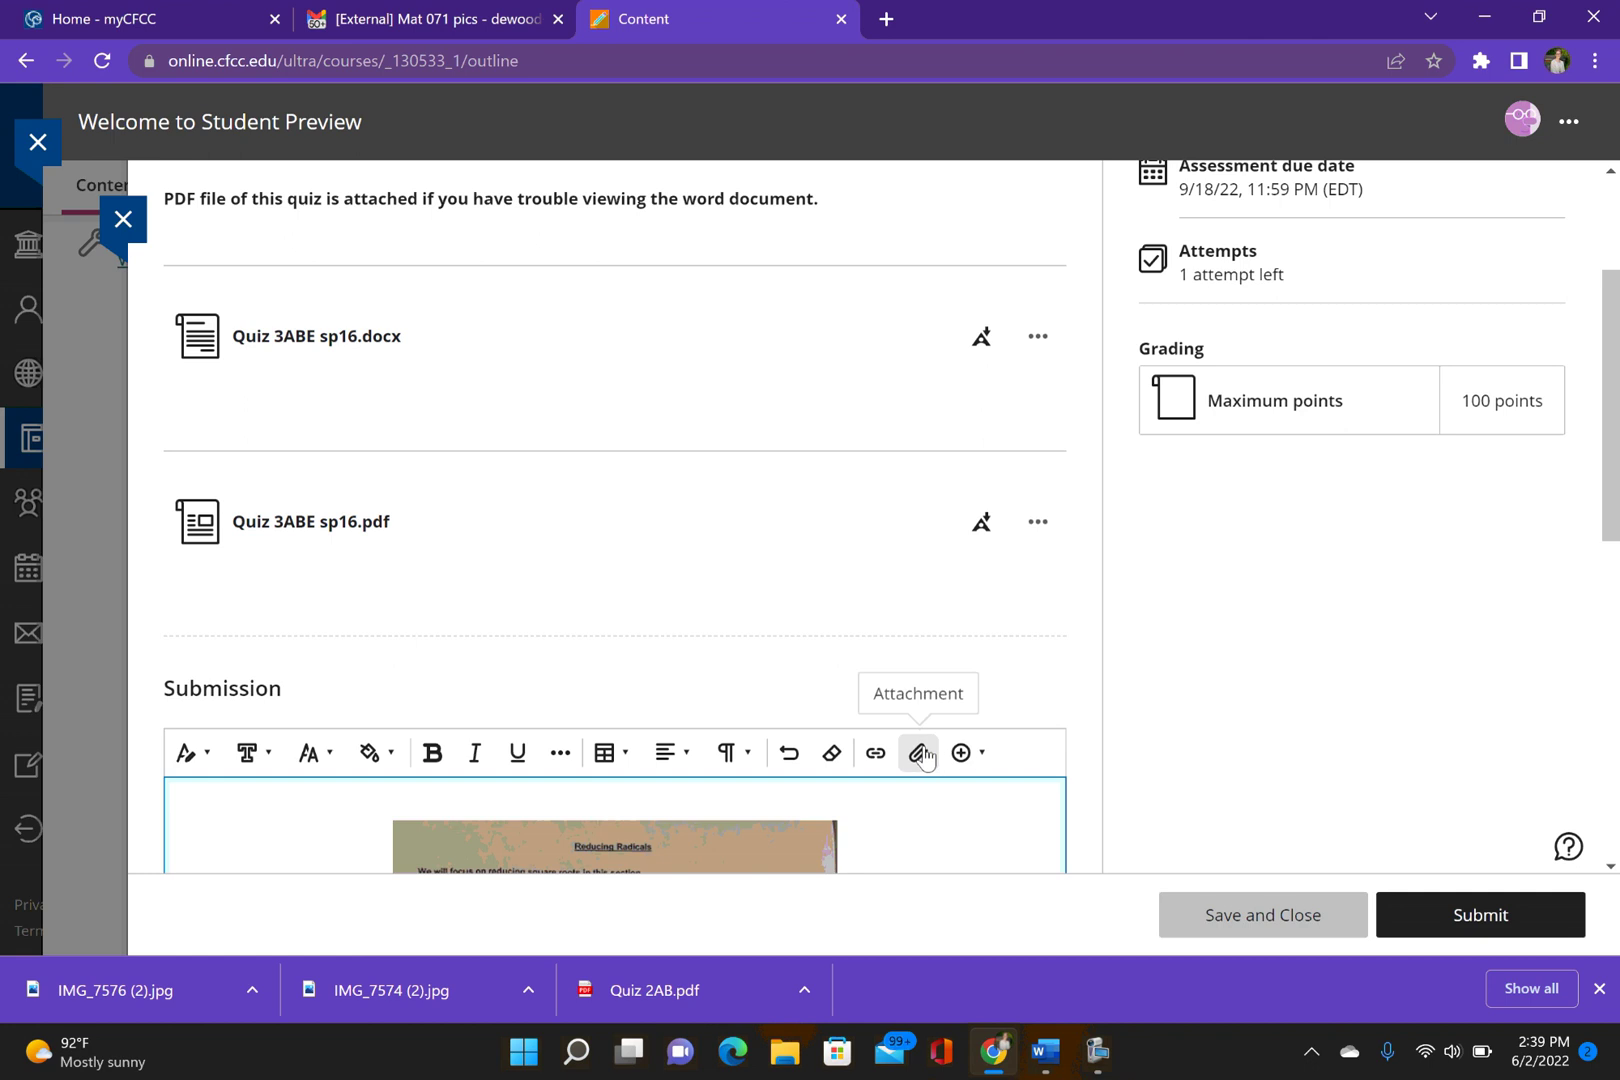
click(917, 752)
double_click(305, 180)
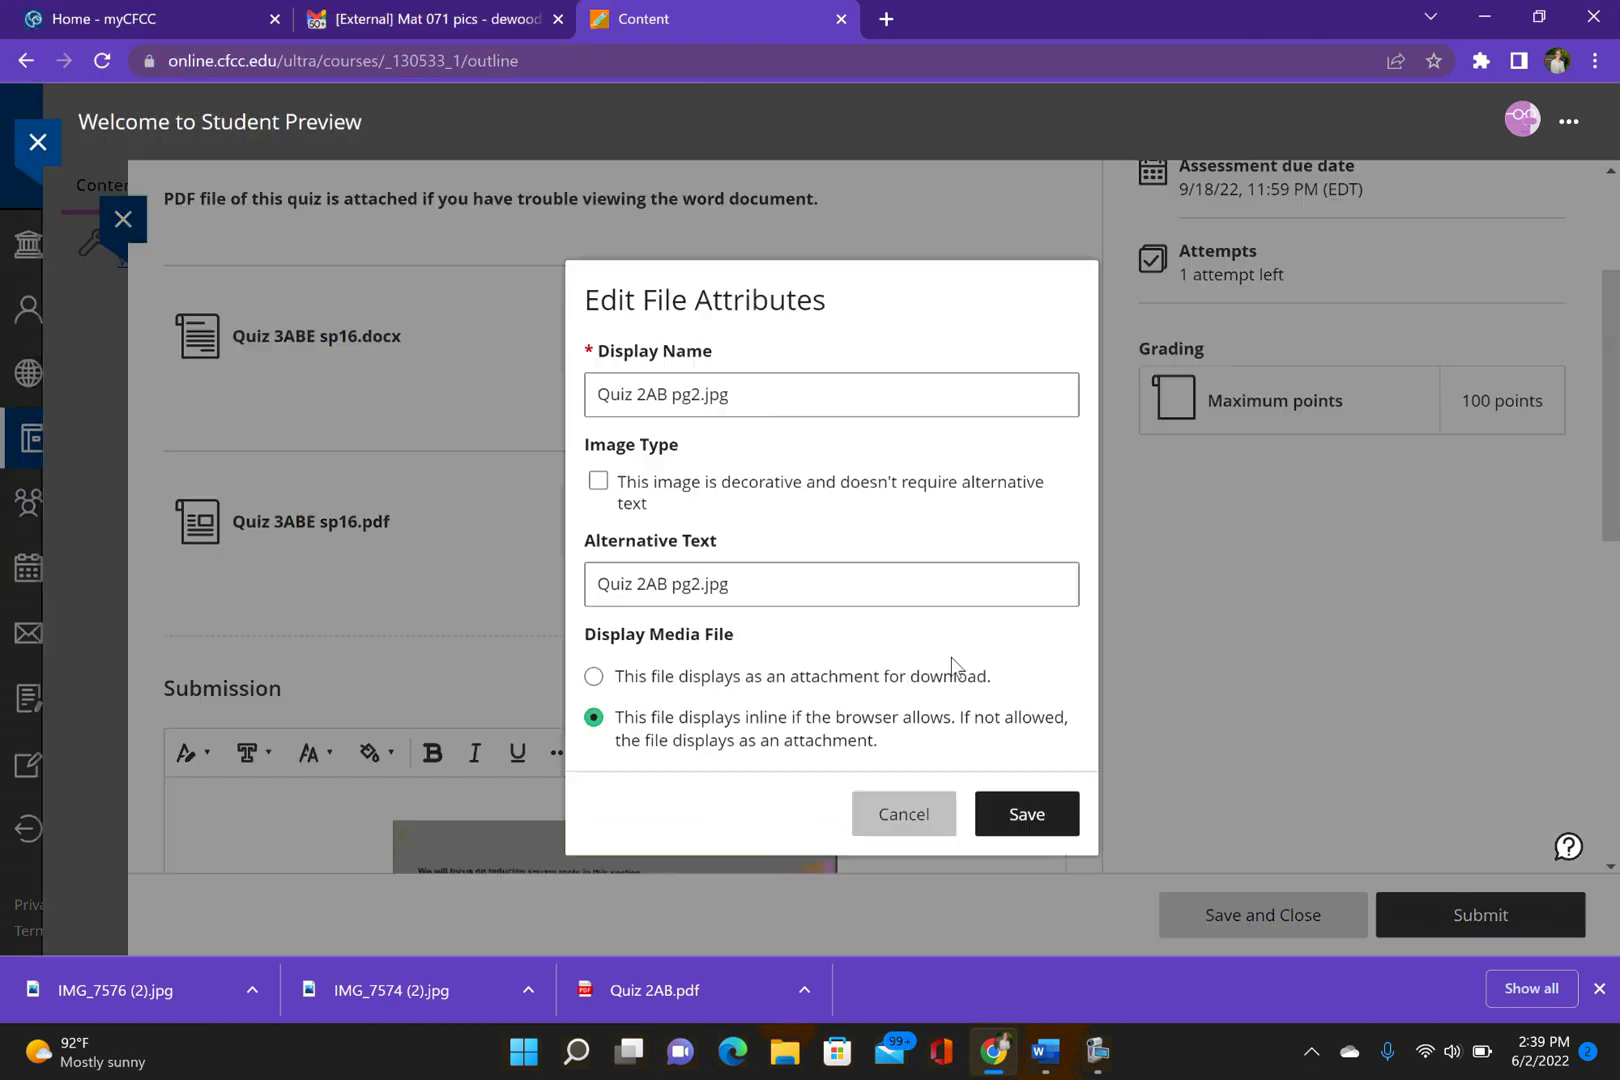
click(1013, 806)
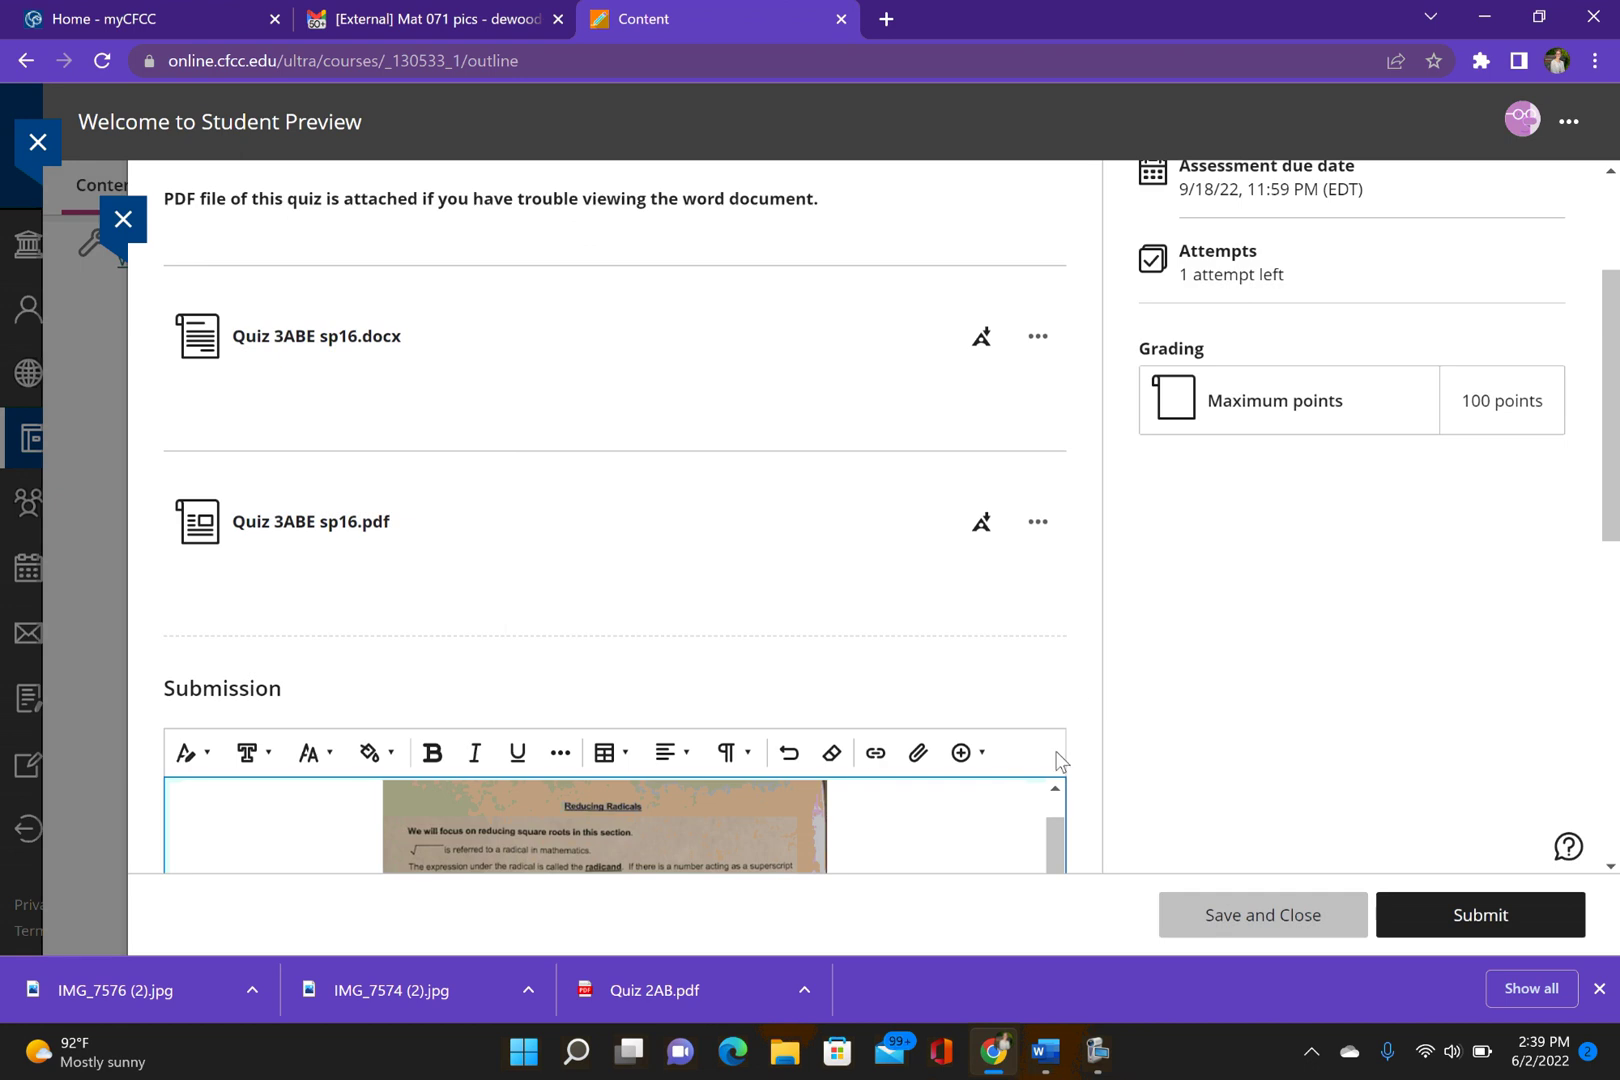
Check both page images in the submission box, submit Quiz 3AB, confirm the submission and close the receipt message
scroll(1100, 700, down, 6)
scroll(908, 463, down, 5)
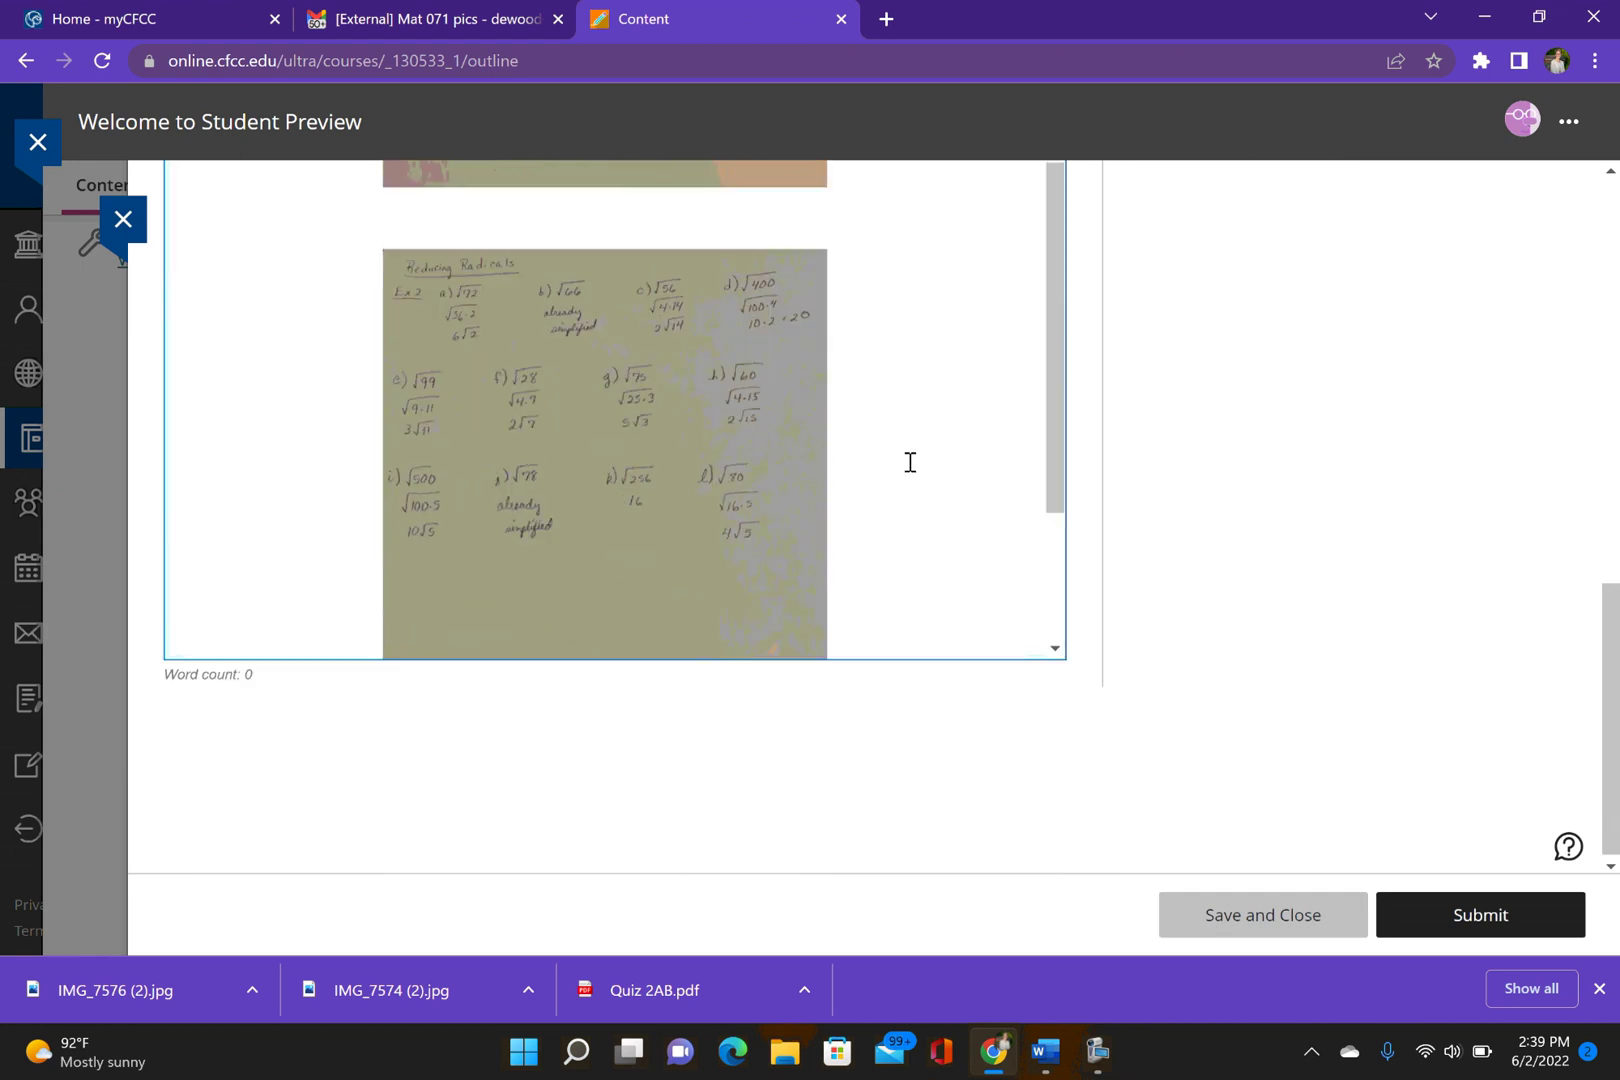
scroll(909, 470, up, 8)
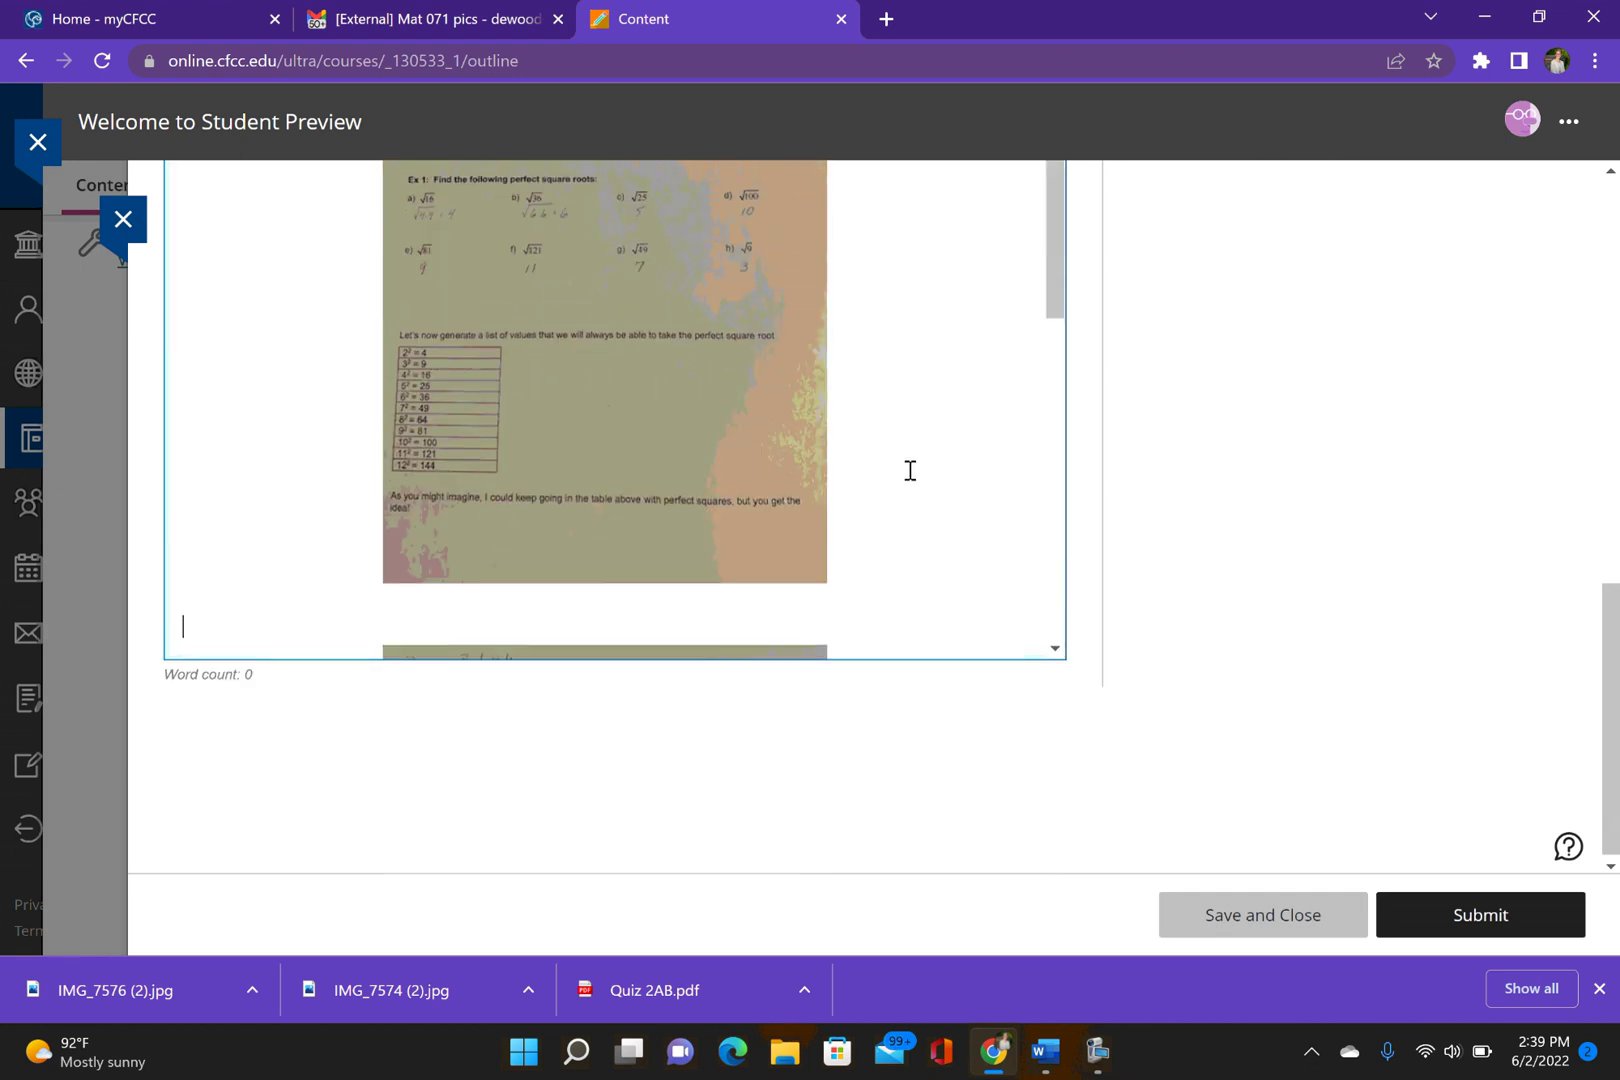
scroll(910, 470, down, 8)
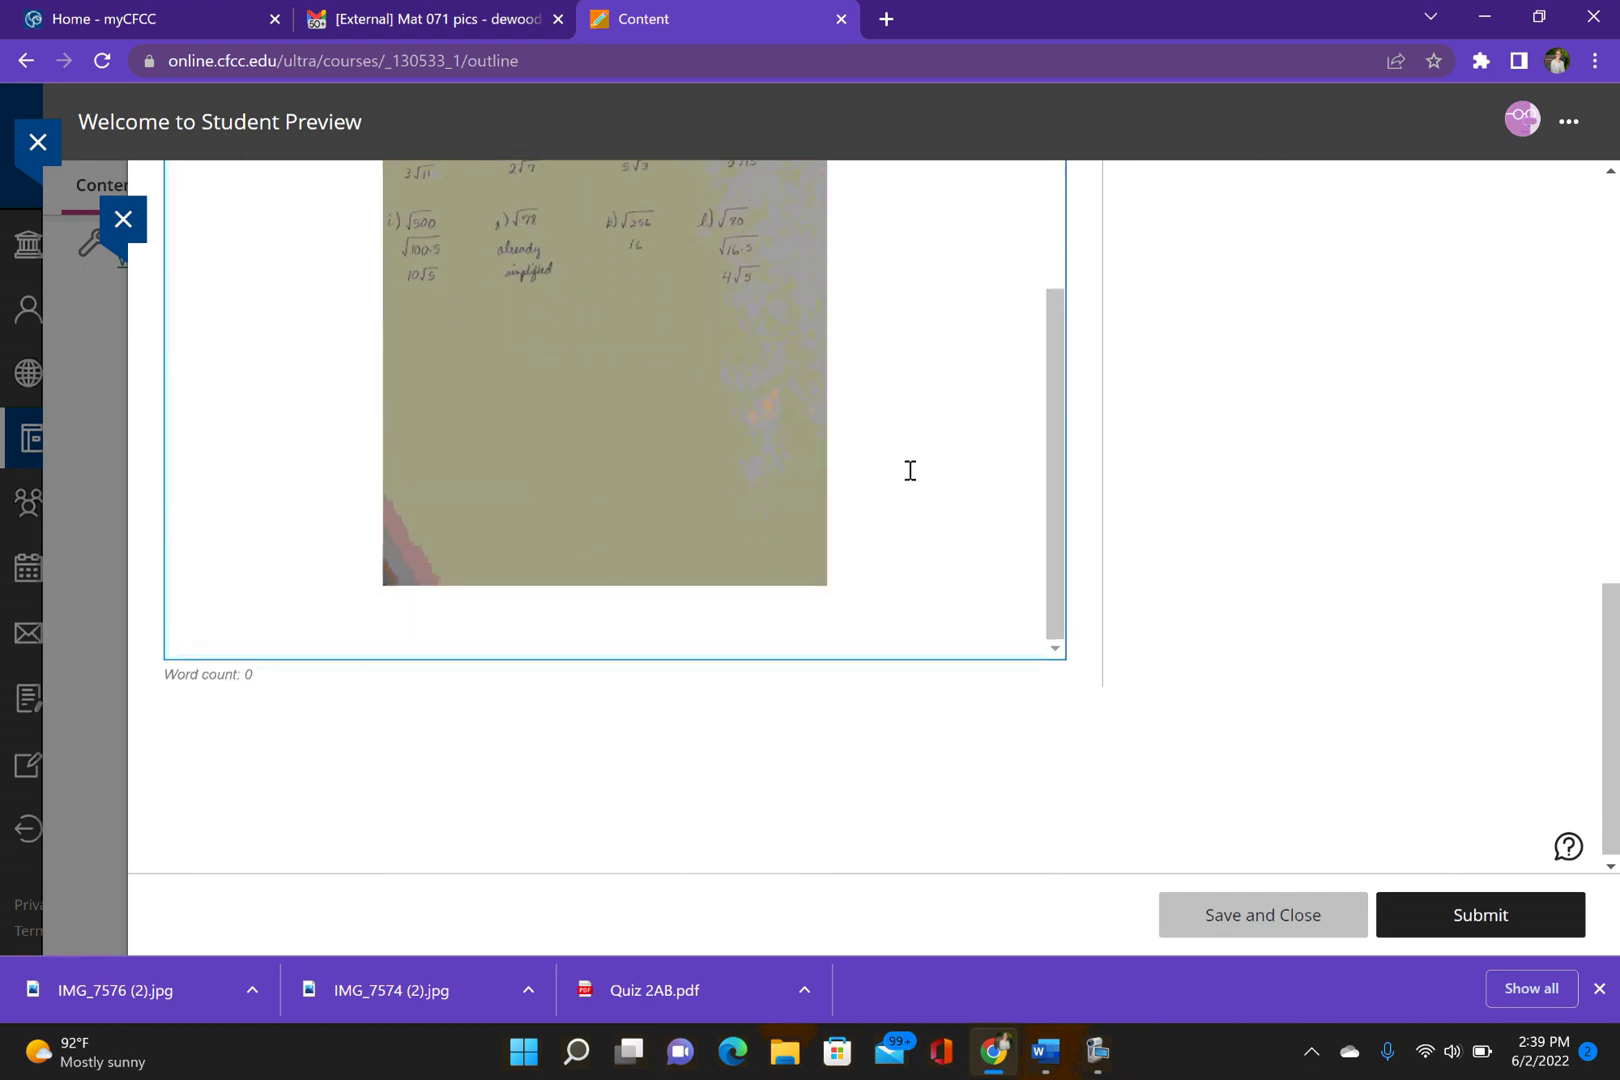
click(1475, 932)
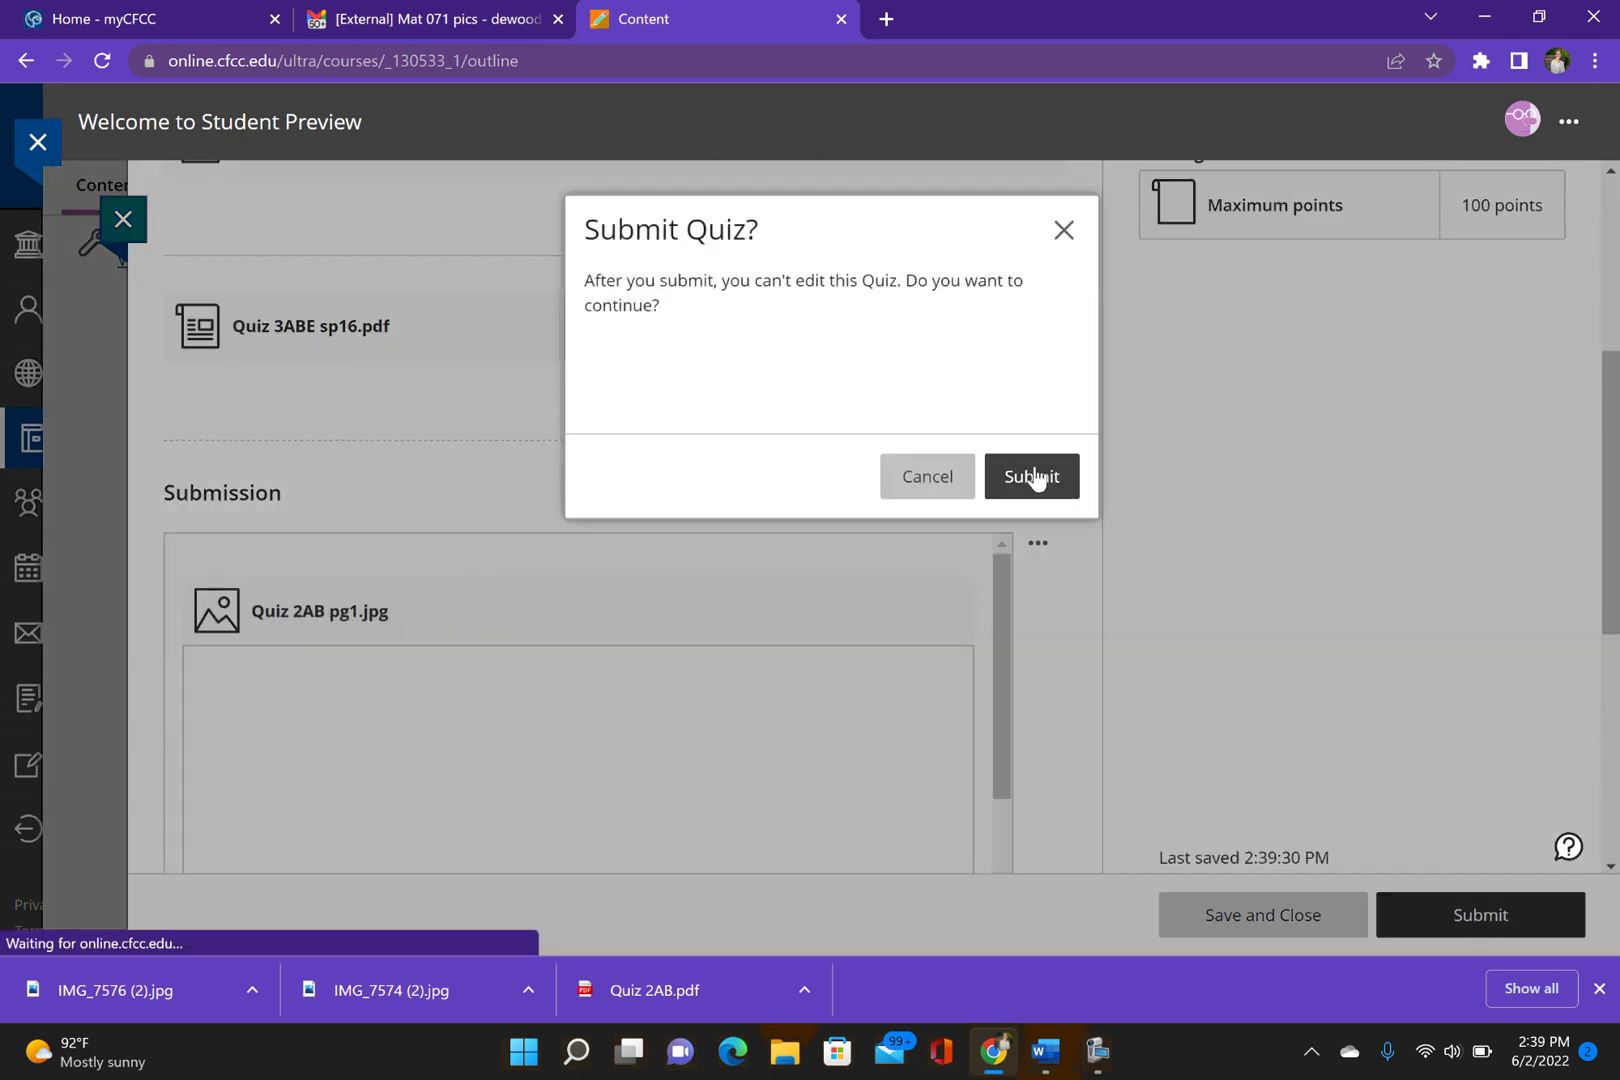
click(1036, 475)
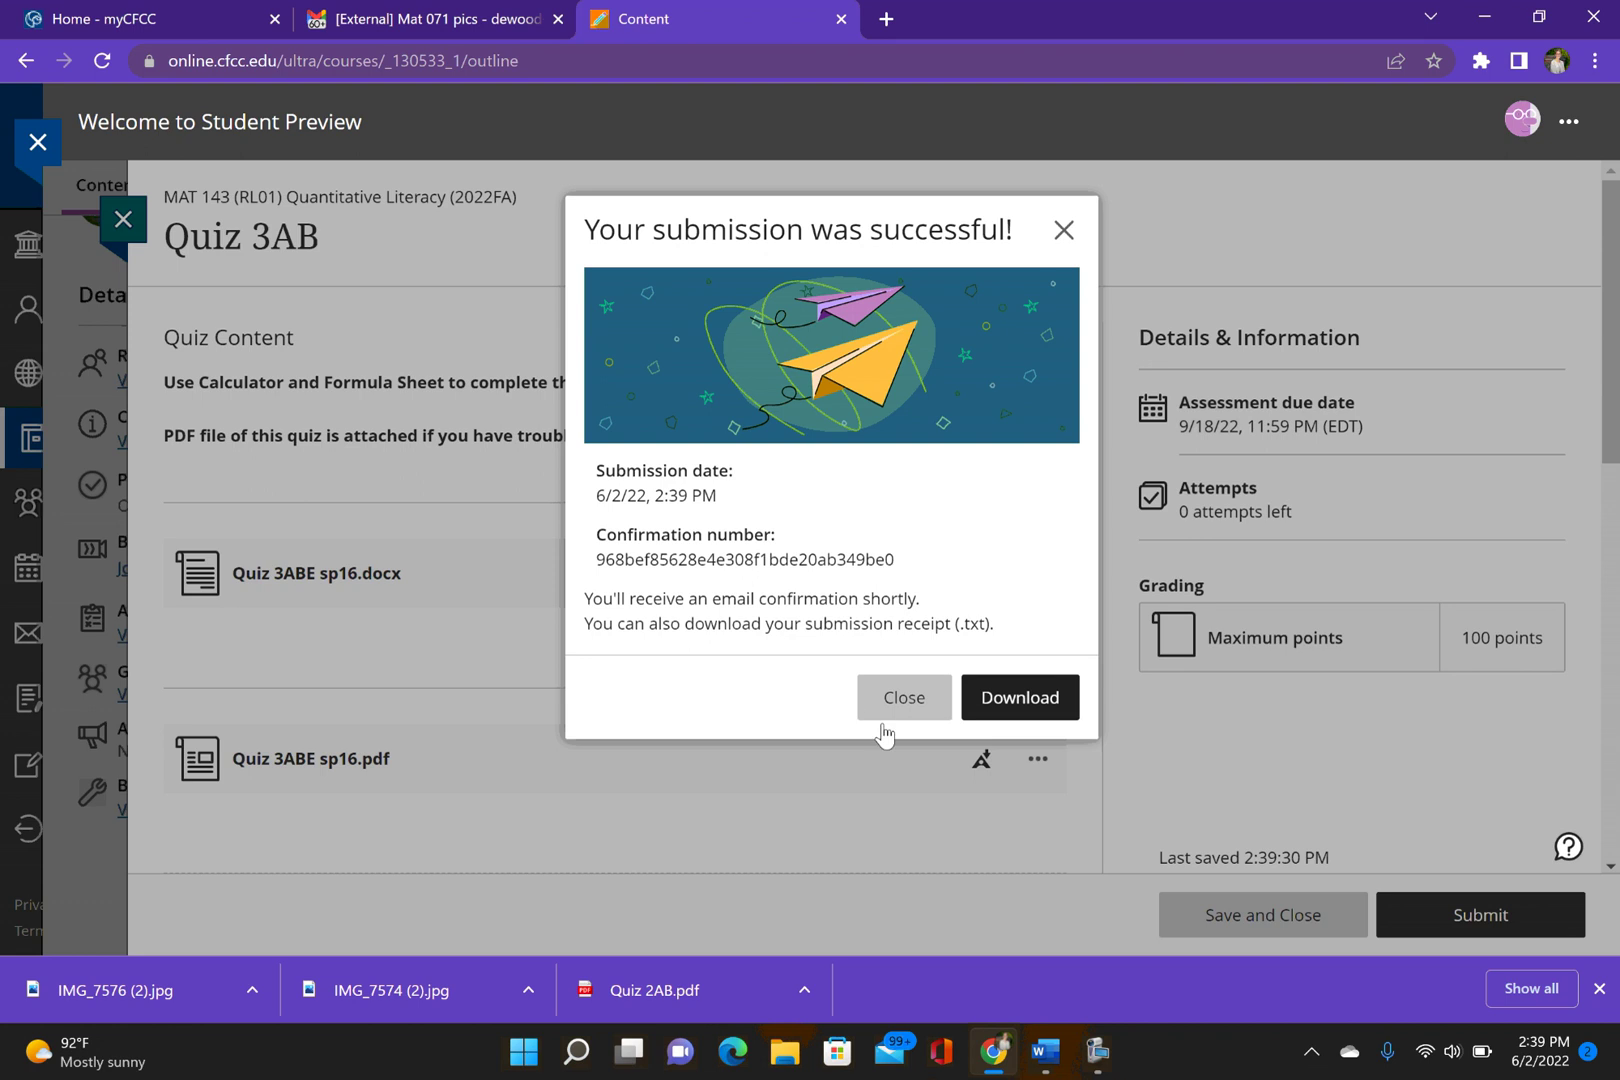
click(920, 703)
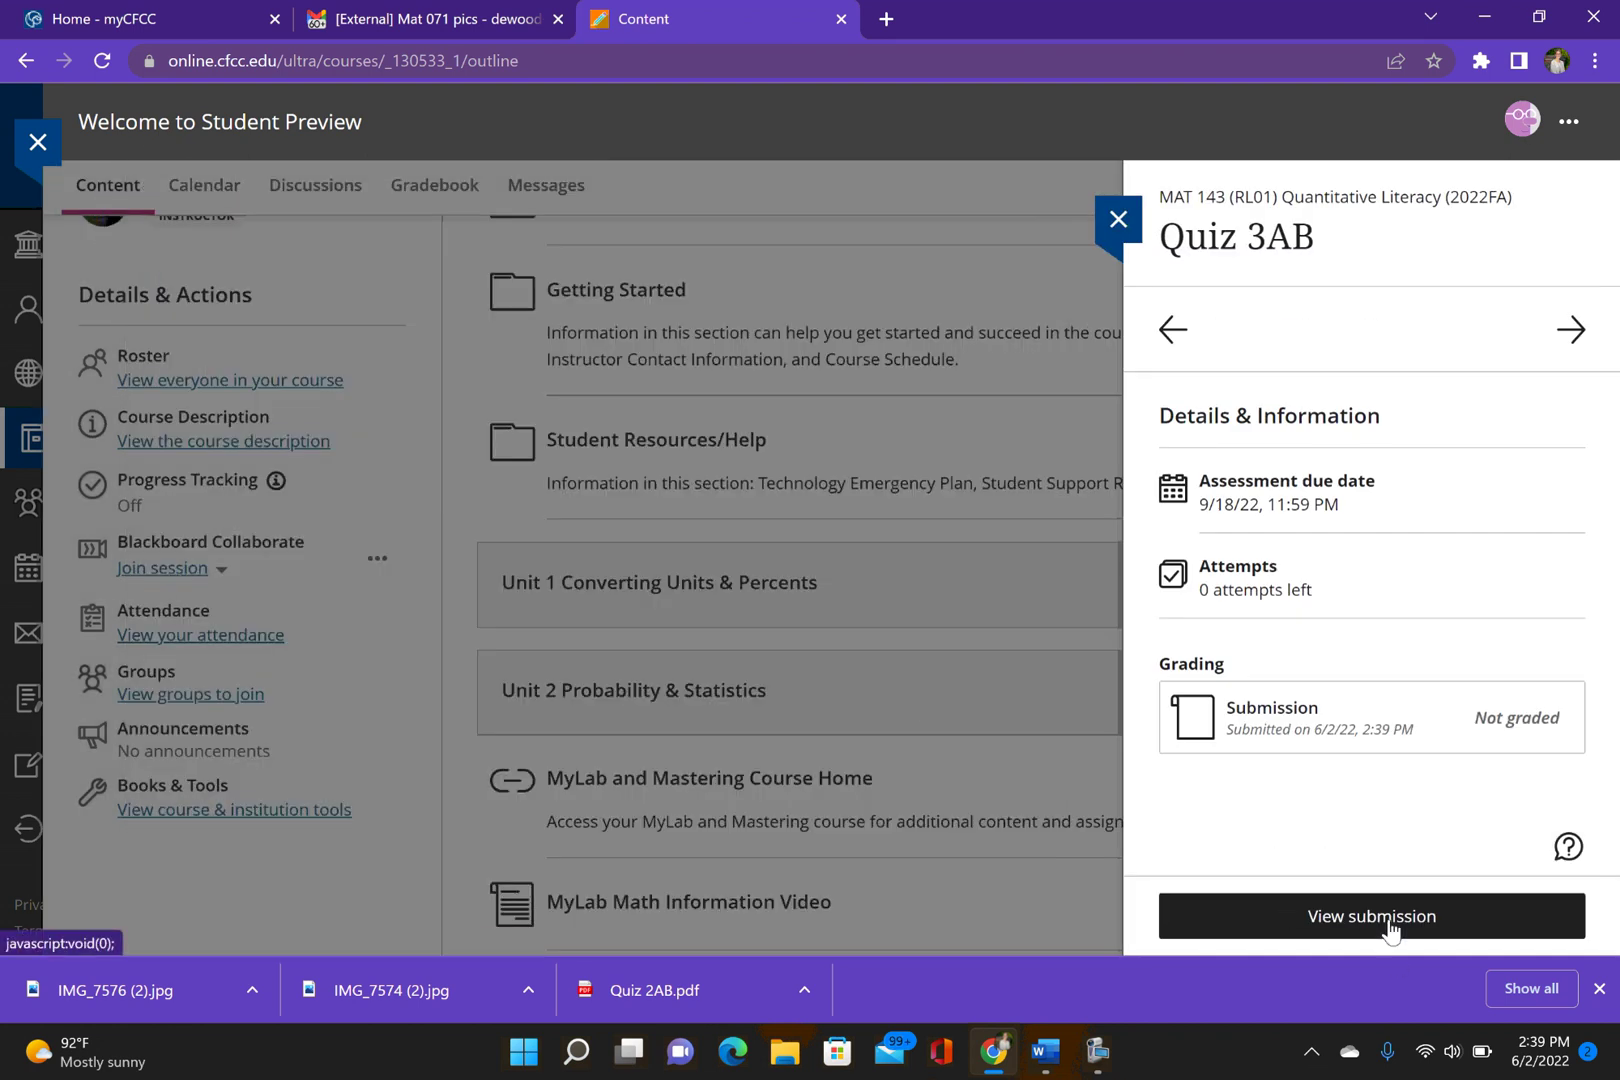
View the Quiz 3AB submission, look through both submitted page images and close it
click(1388, 930)
scroll(1091, 654, down, 6)
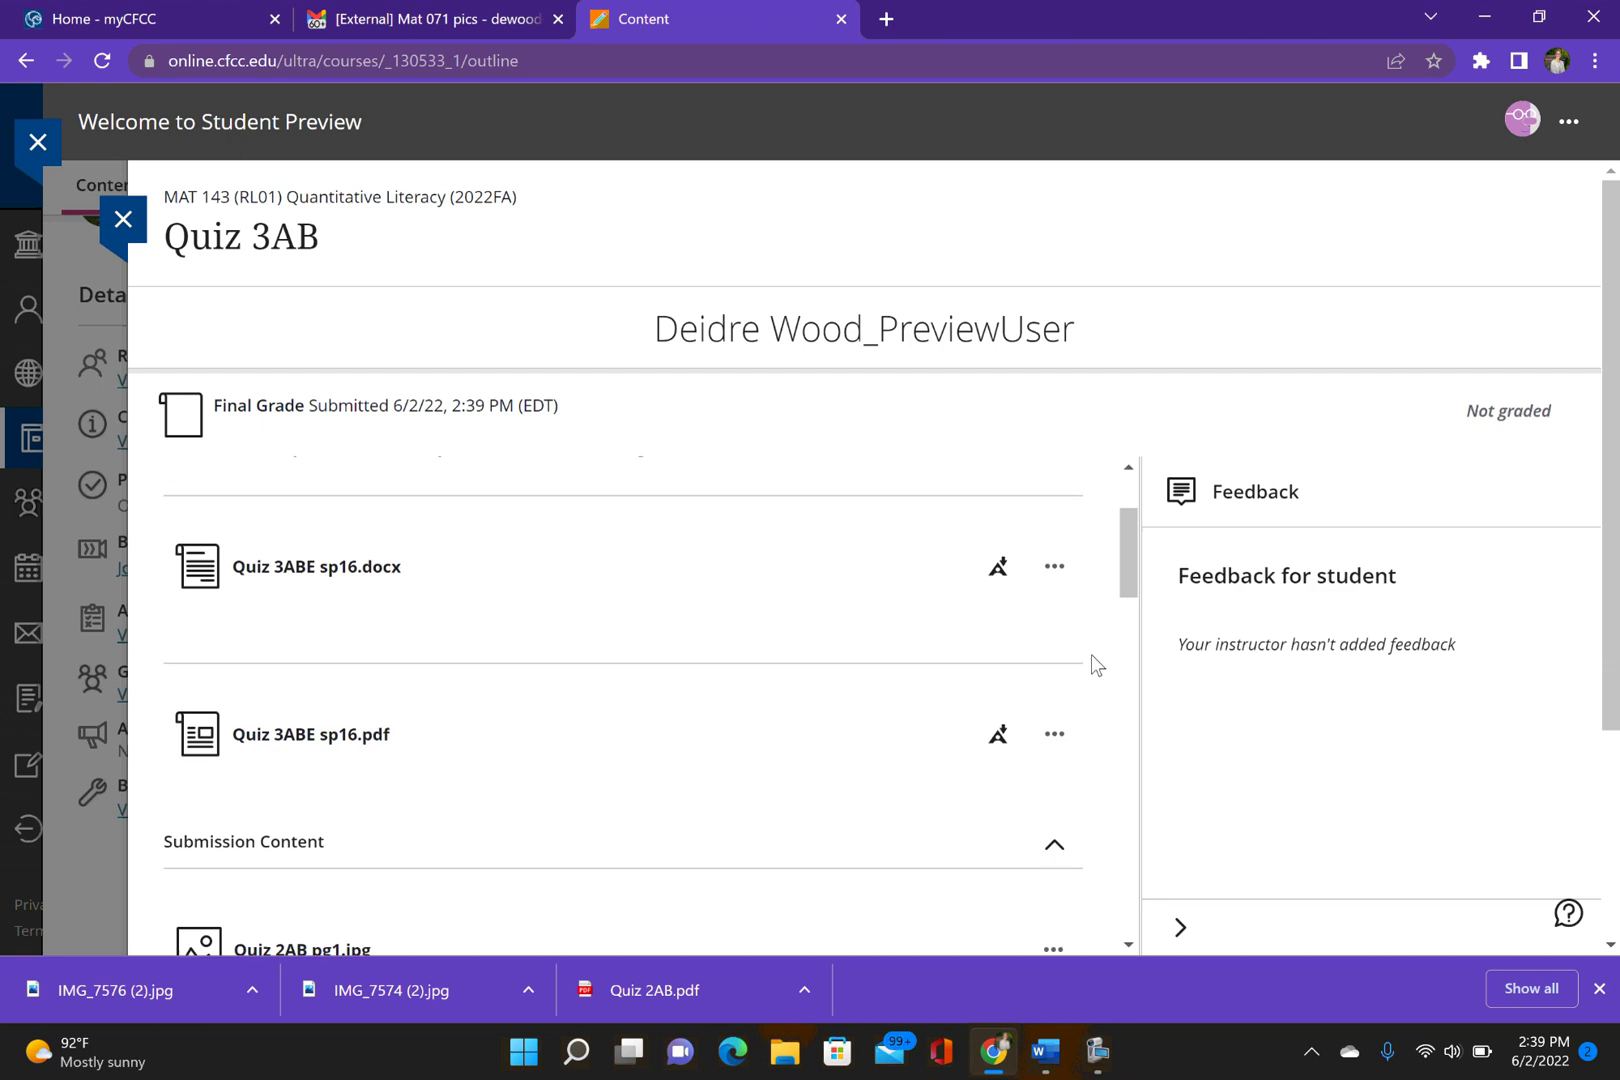
scroll(1253, 712, down, 2)
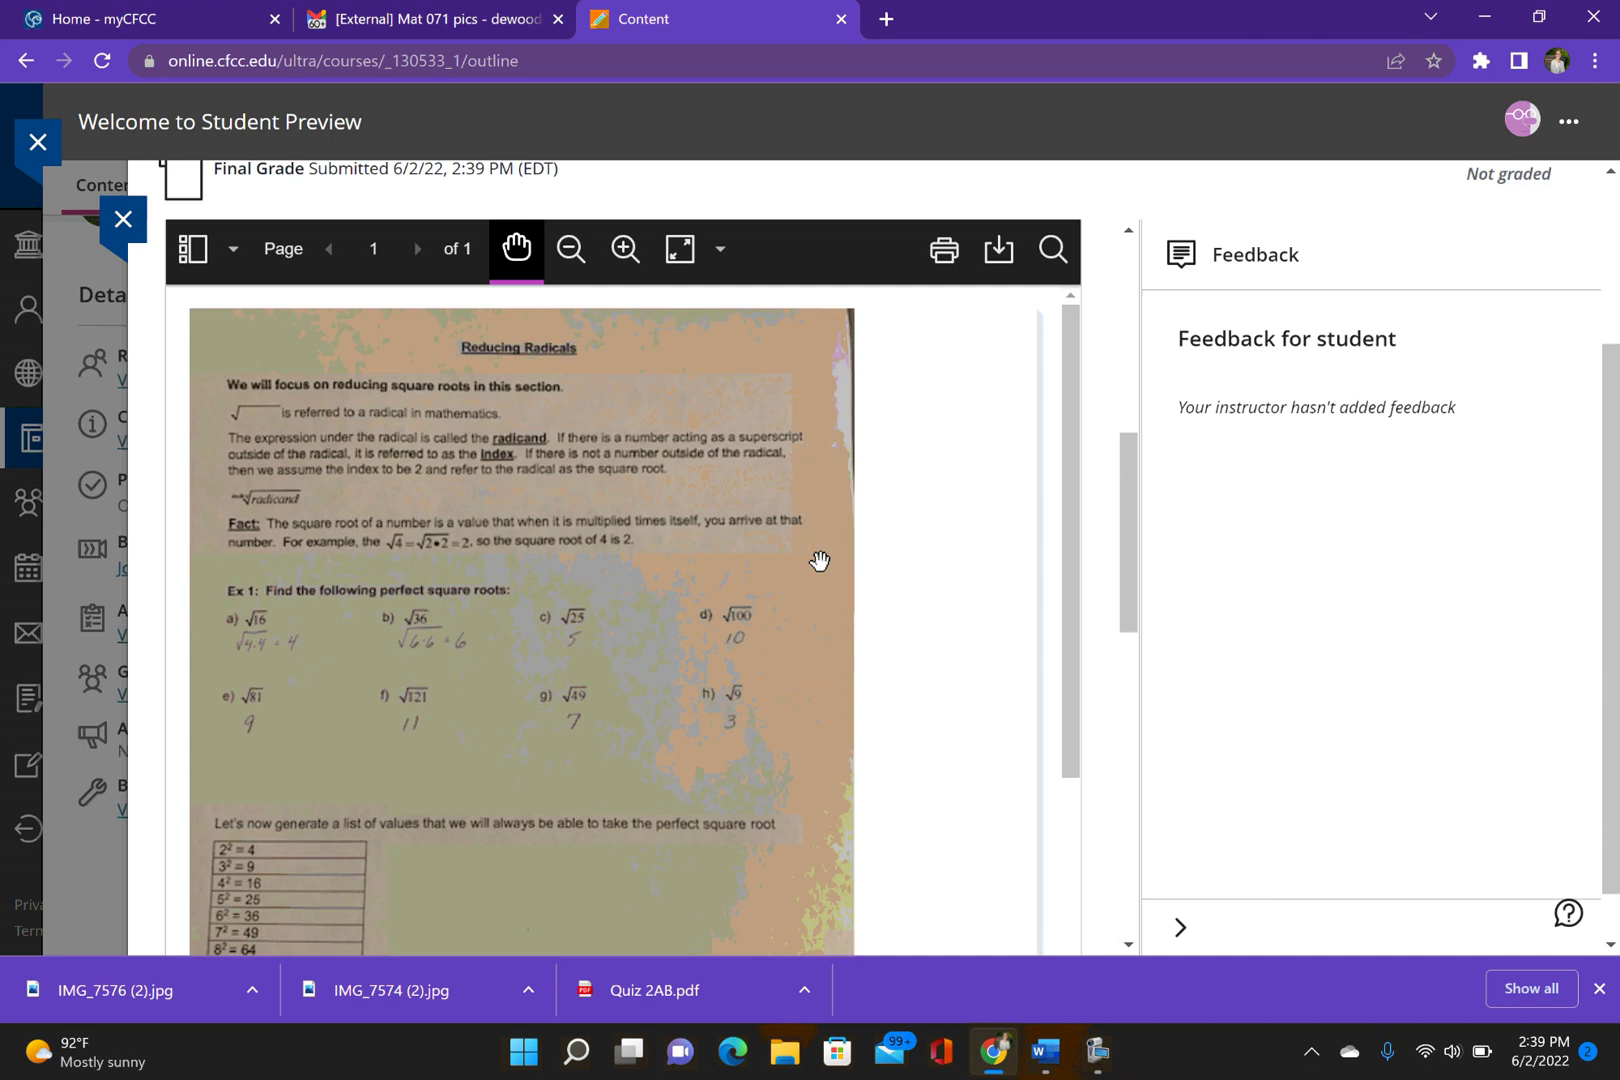
scroll(820, 561, down, 5)
scroll(820, 561, down, 10)
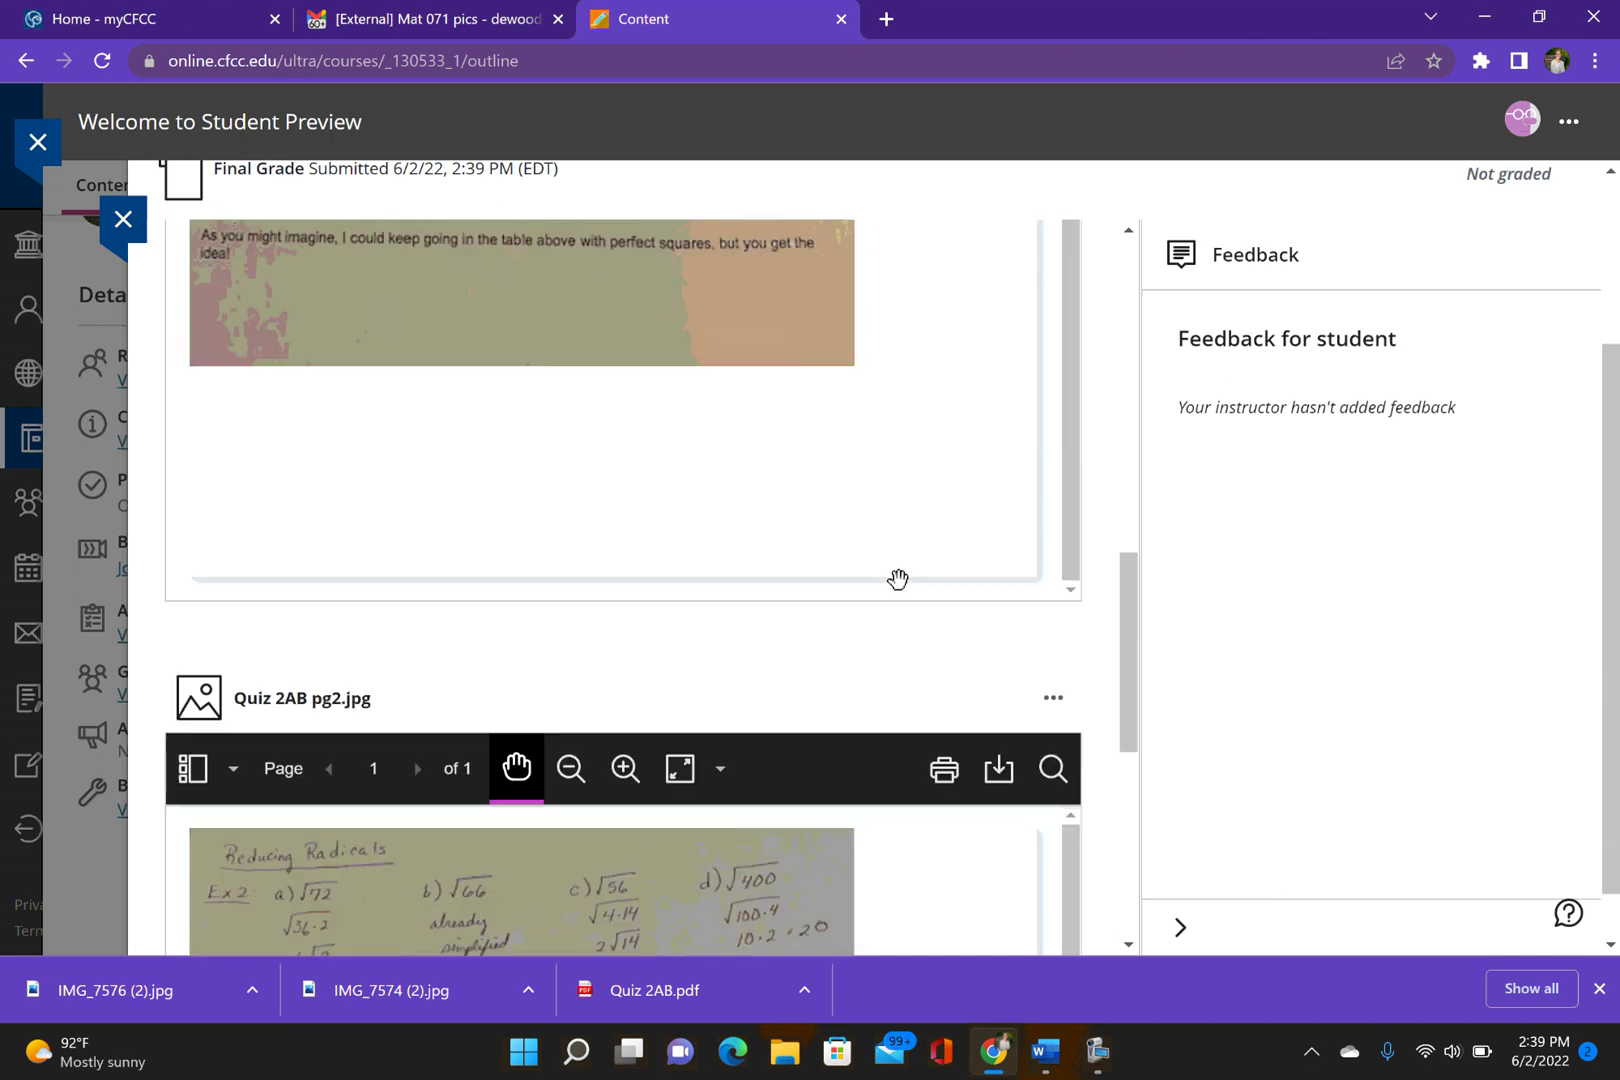
scroll(897, 579, down, 4)
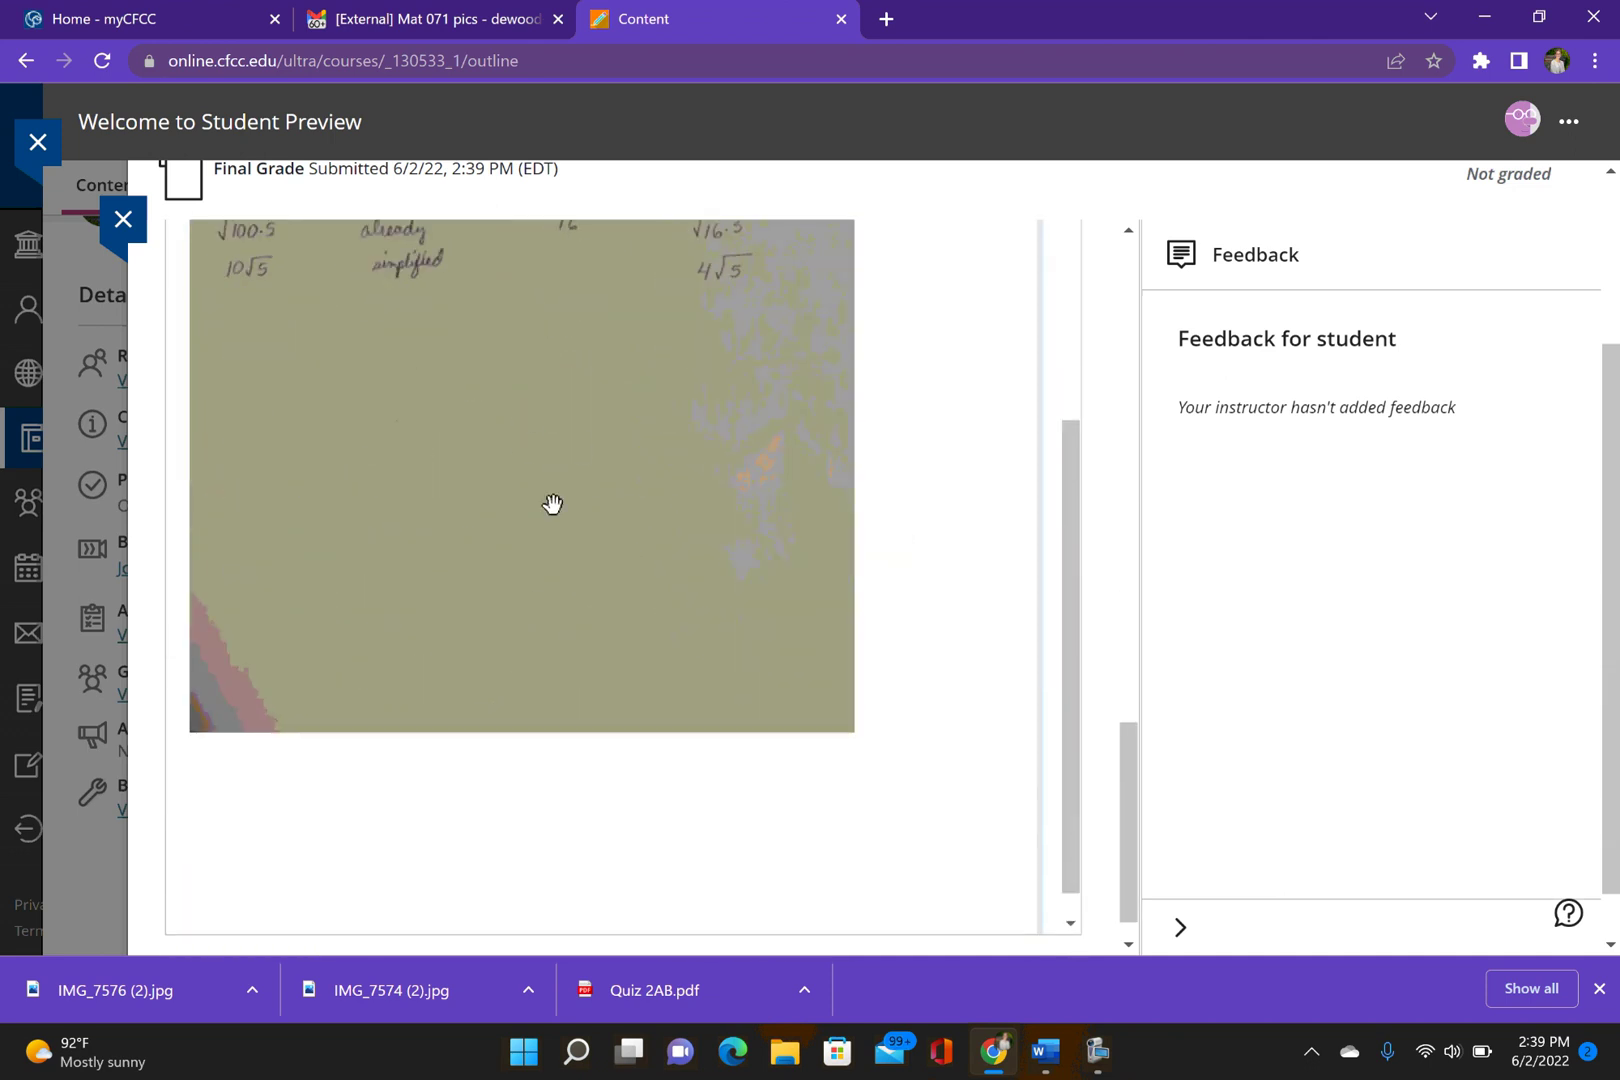
click(123, 220)
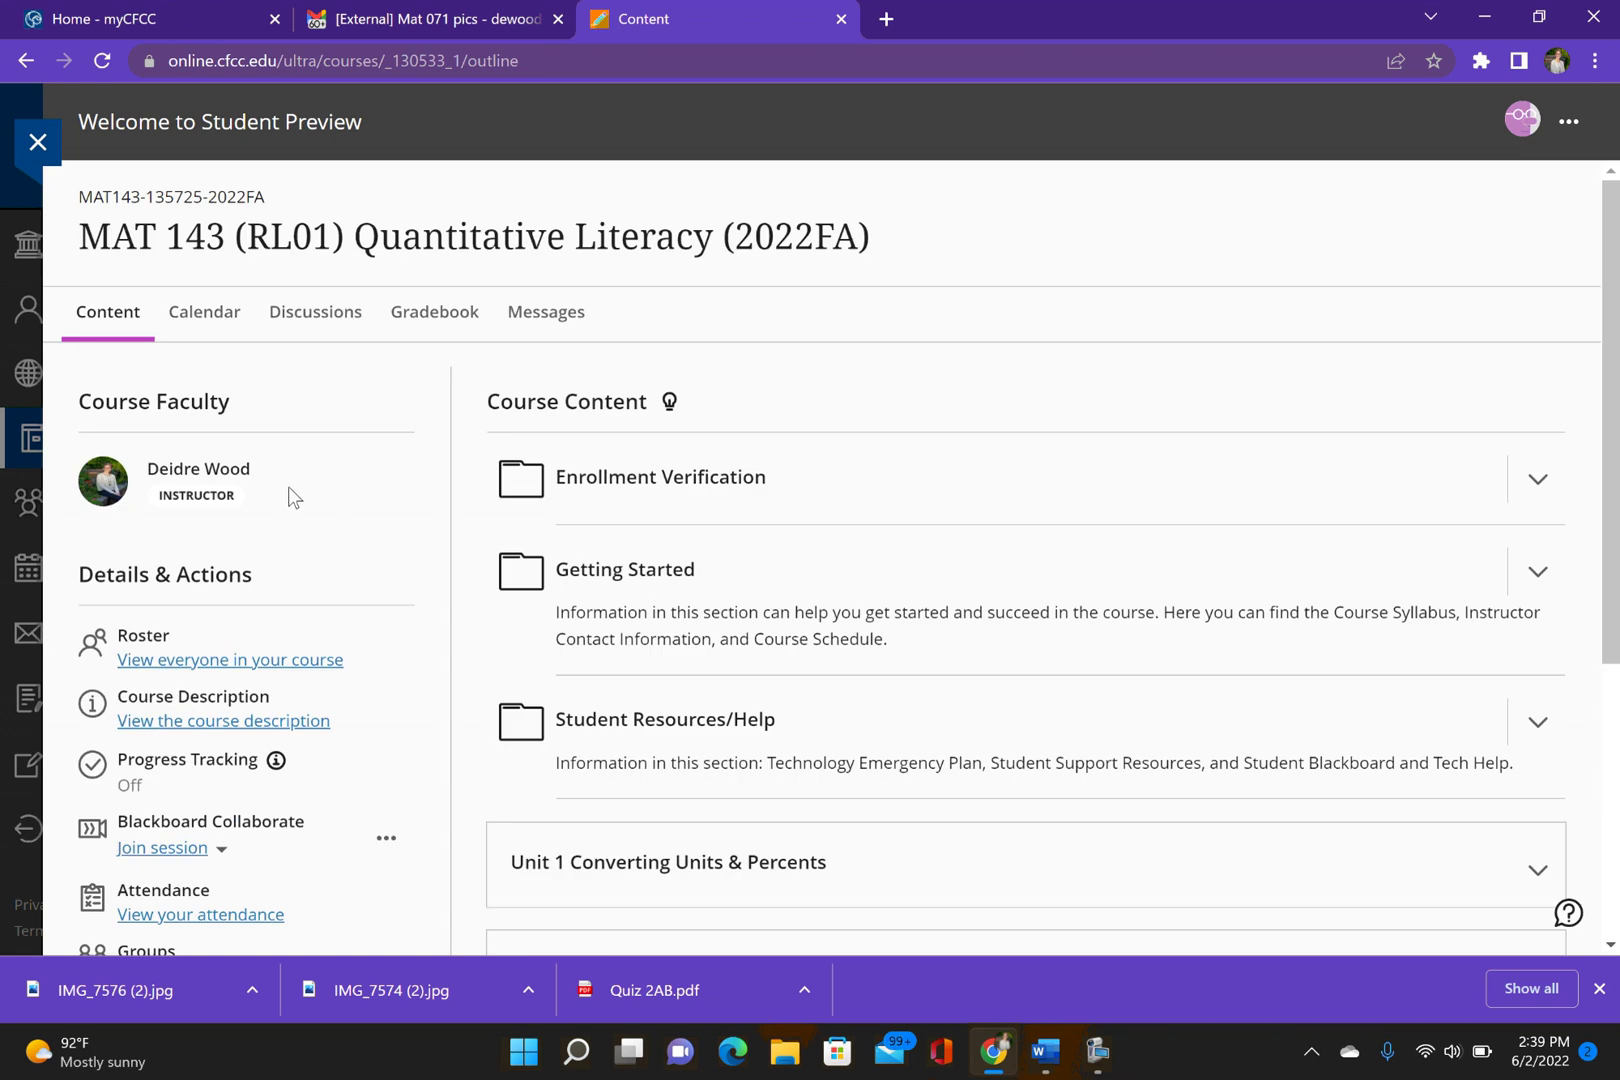
Open the course Gradebook to check the status of the submitted quizzes
click(421, 318)
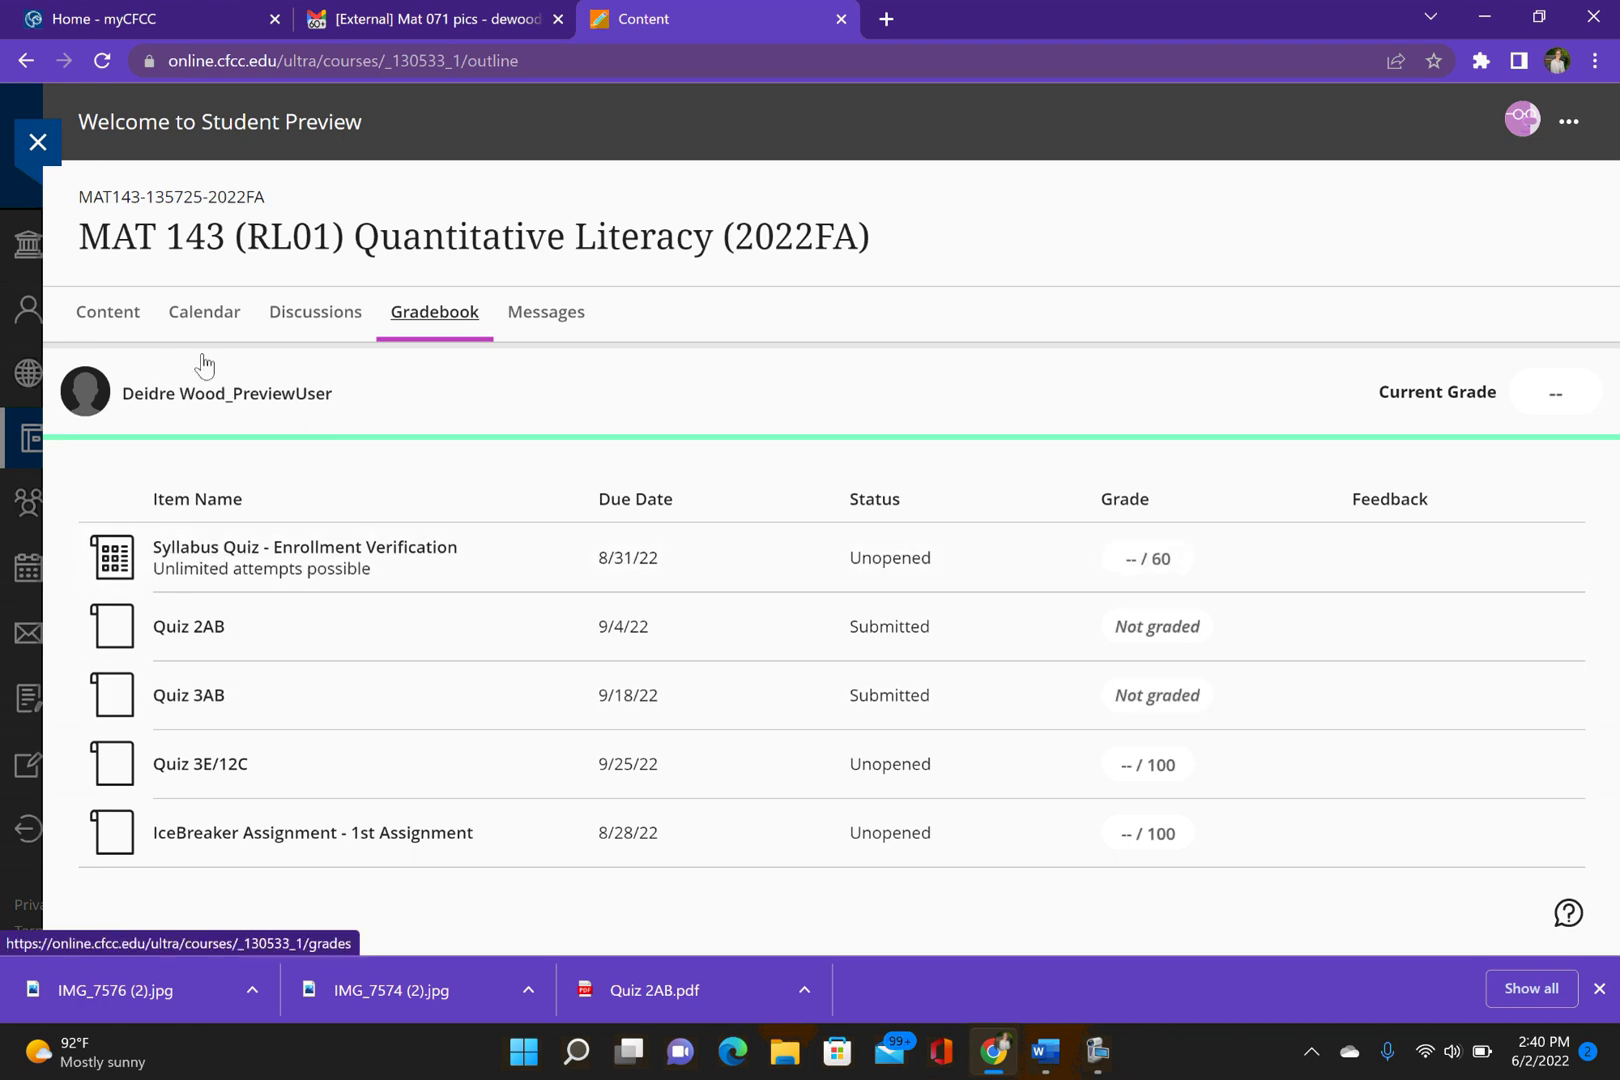
click(1097, 1050)
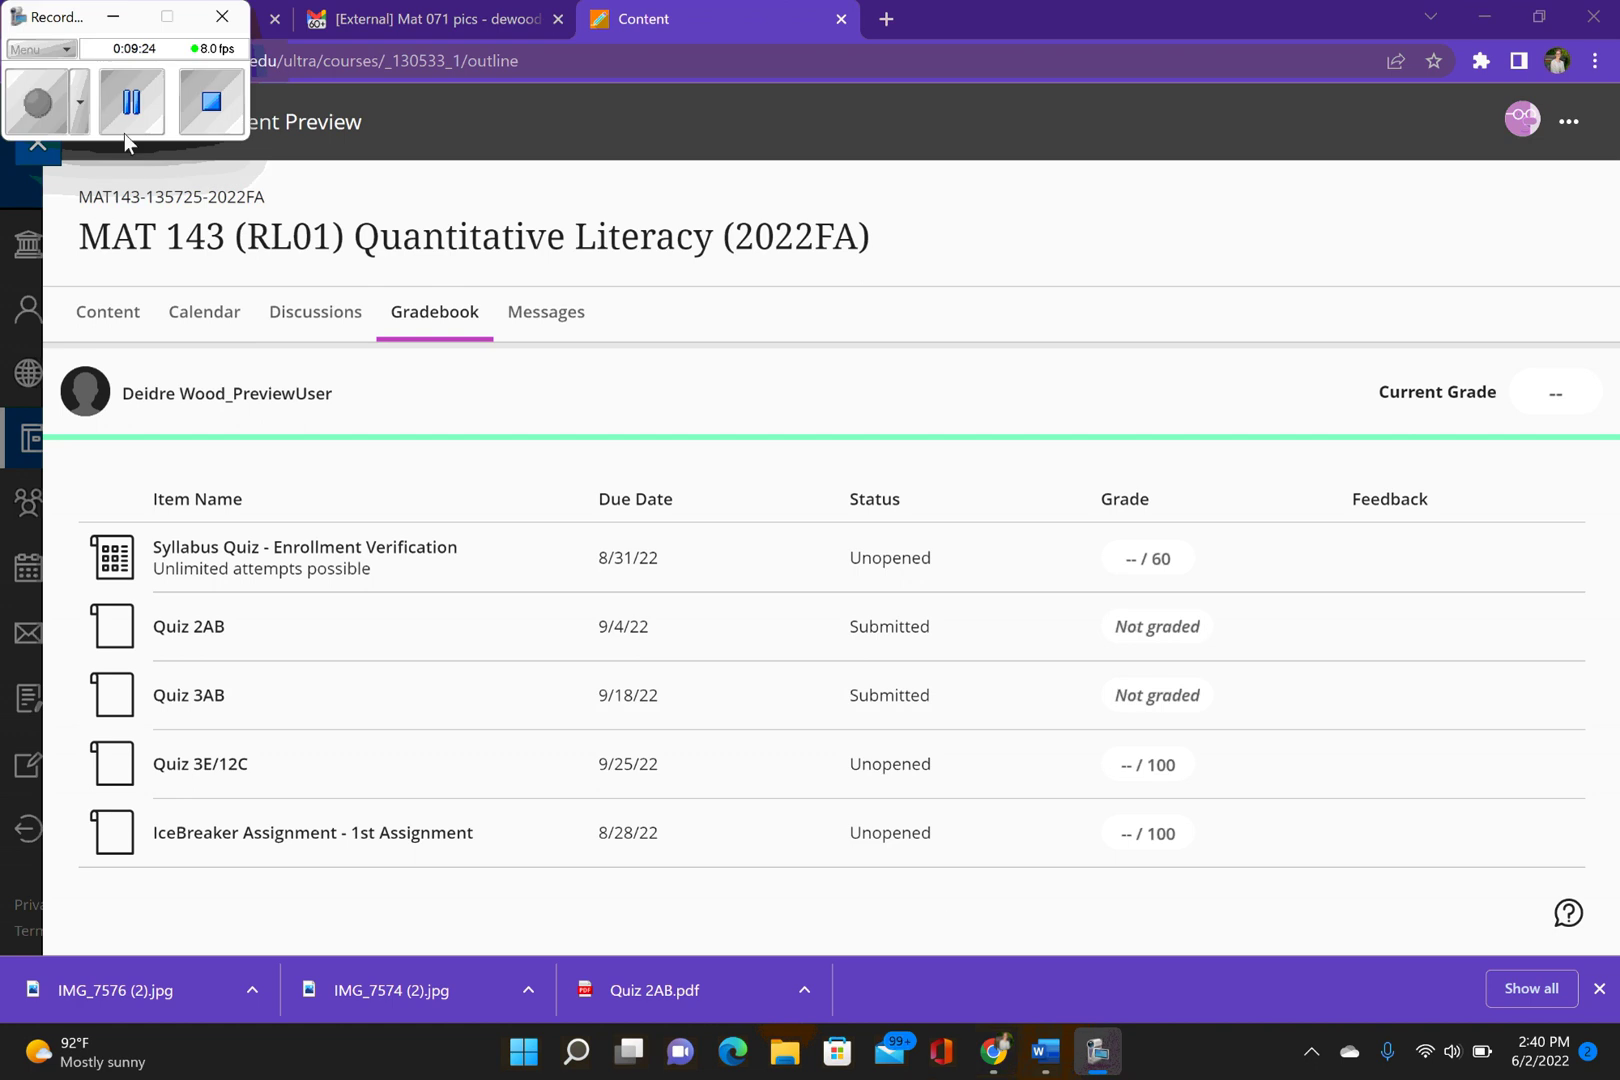